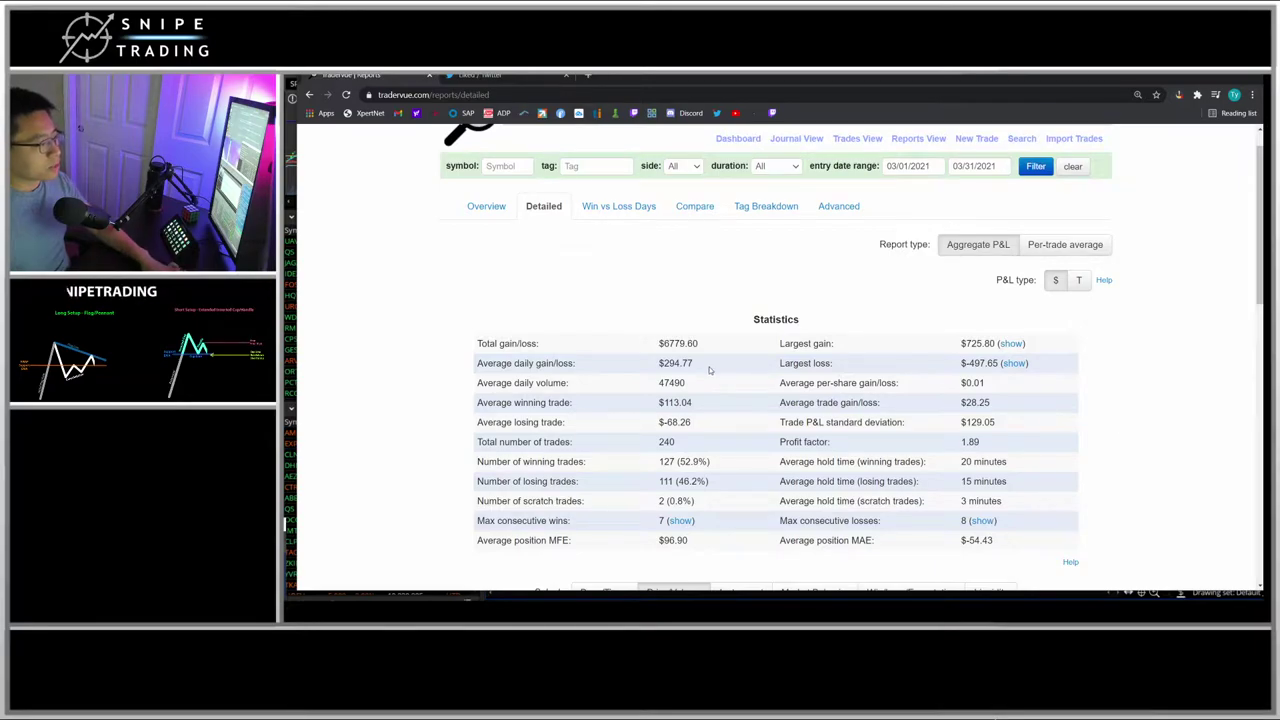
# Step: Highlight the $6779.60 total gain/loss and box the $113.04 average winning trade
pyautogui.moveTo(668, 356)
pyautogui.mouseDown()
pyautogui.moveTo(738, 352)
pyautogui.moveTo(641, 325)
pyautogui.mouseUp()
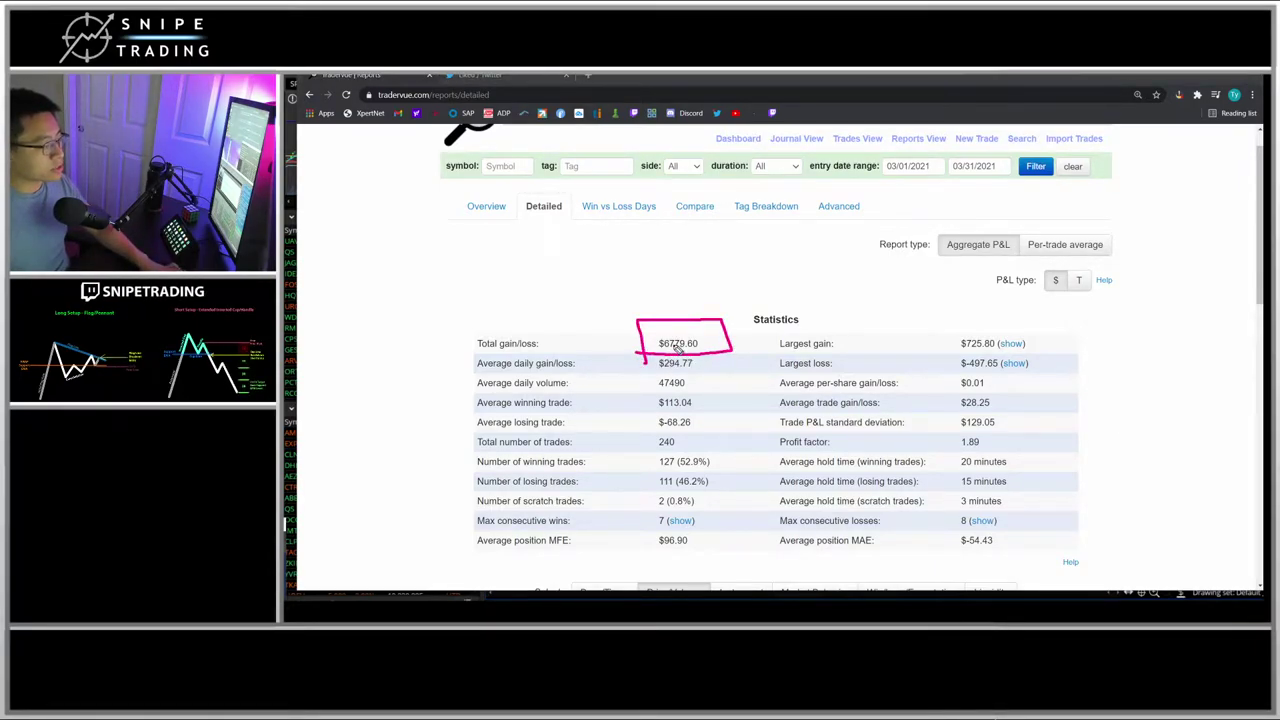
pyautogui.press('Escape')
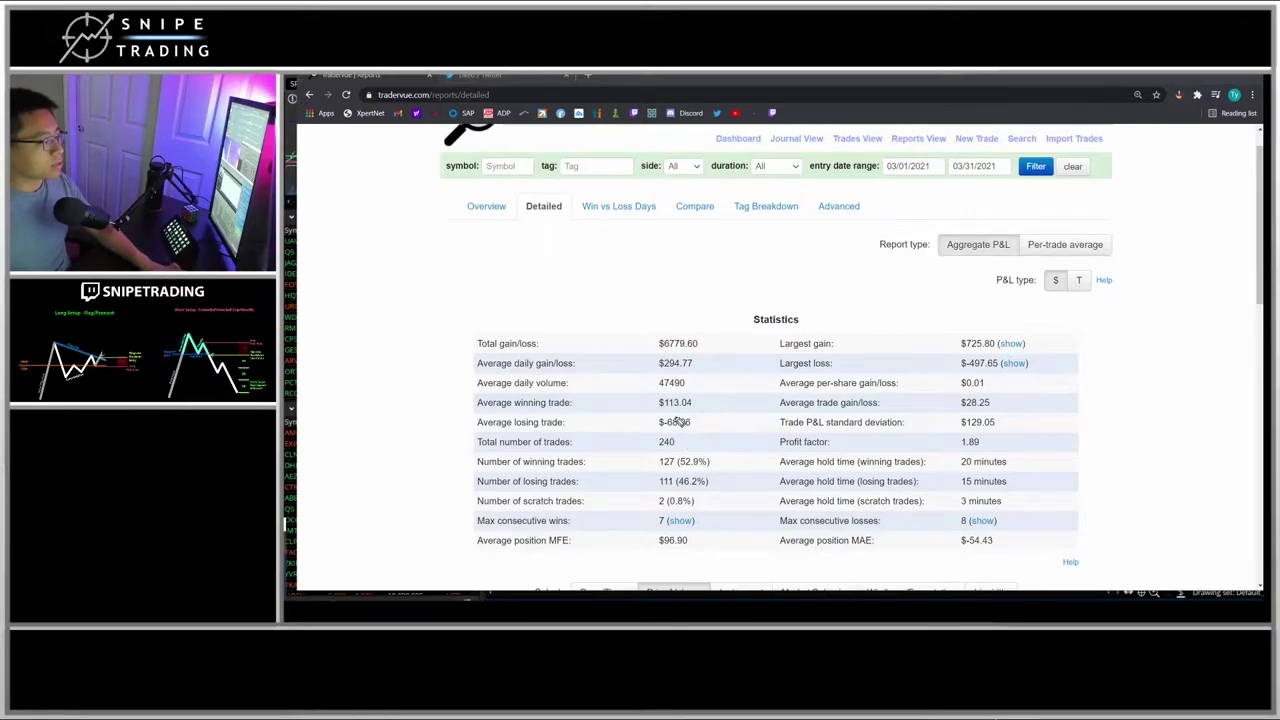
pyautogui.moveTo(720, 404)
pyautogui.mouseDown()
pyautogui.moveTo(660, 398)
pyautogui.moveTo(698, 441)
pyautogui.moveTo(636, 428)
pyautogui.mouseUp()
pyautogui.press('Escape')
pyautogui.press('Escape')
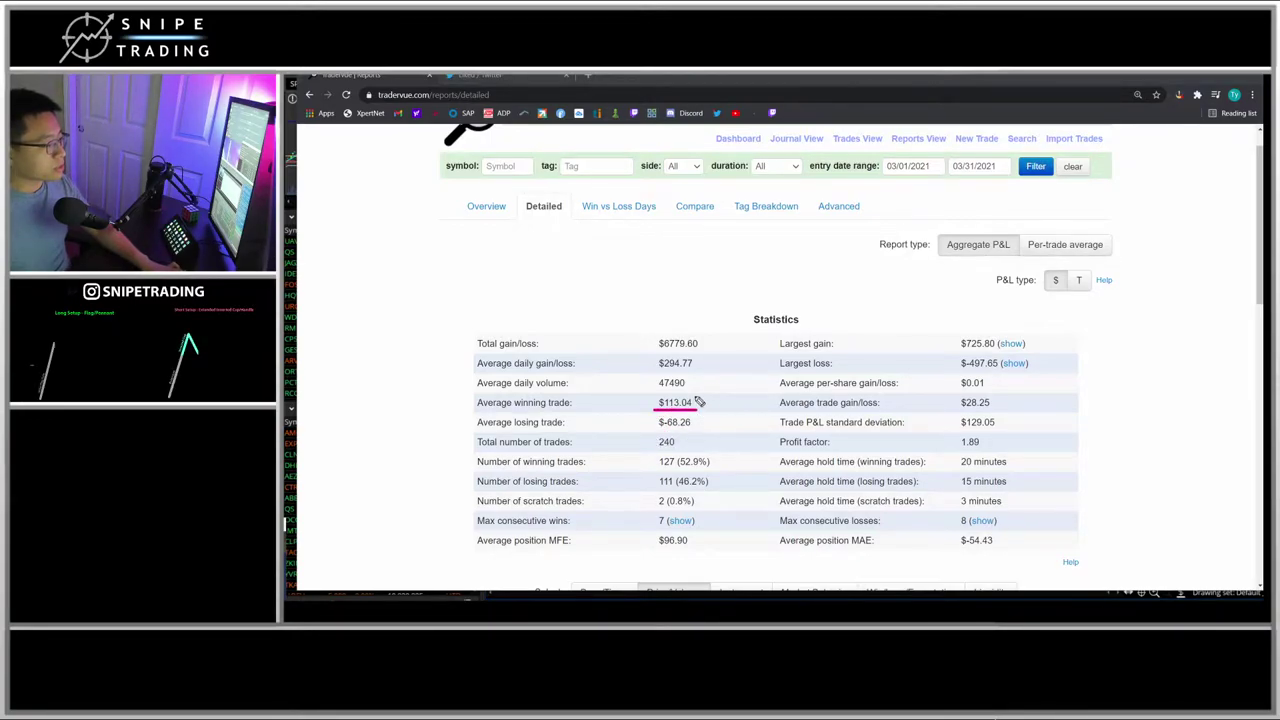
pyautogui.moveTo(700, 402)
pyautogui.mouseDown()
pyautogui.moveTo(657, 408)
pyautogui.moveTo(712, 450)
pyautogui.moveTo(660, 441)
pyautogui.moveTo(545, 467)
pyautogui.mouseUp()
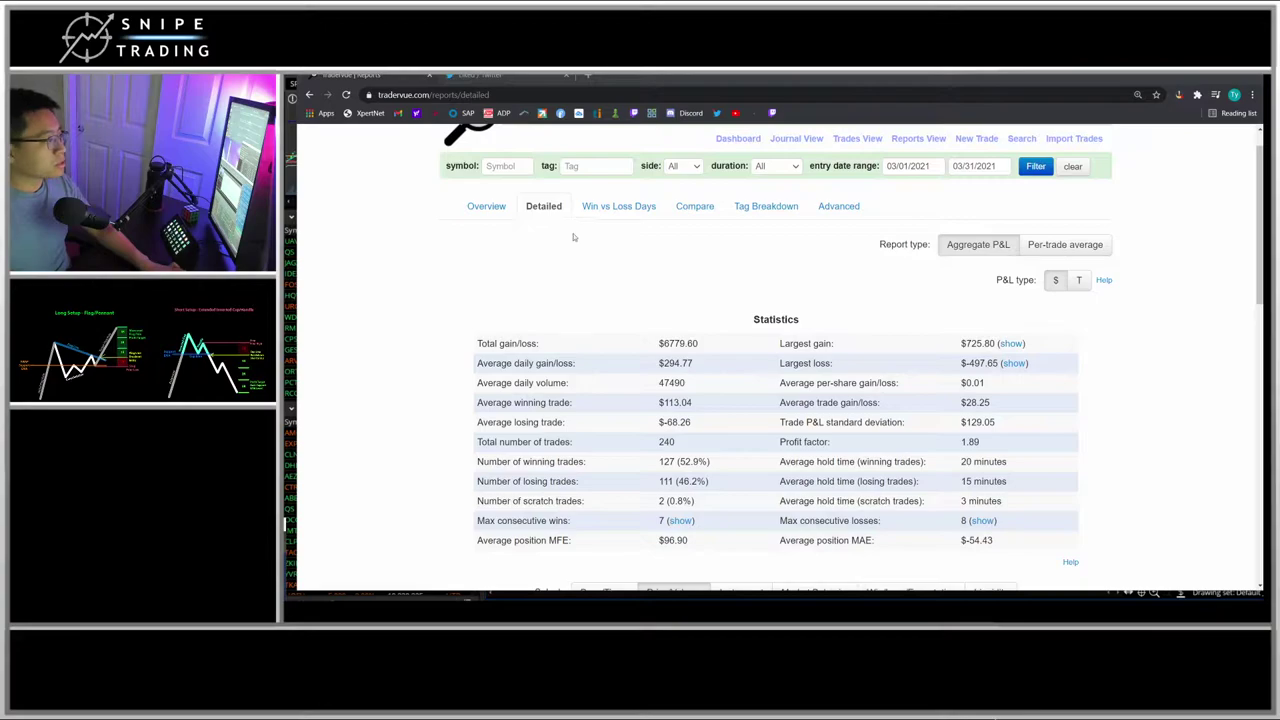
# Step: Show the Overview report for entries from 01/01/2021 to 03/31/2021
pyautogui.click(486, 206)
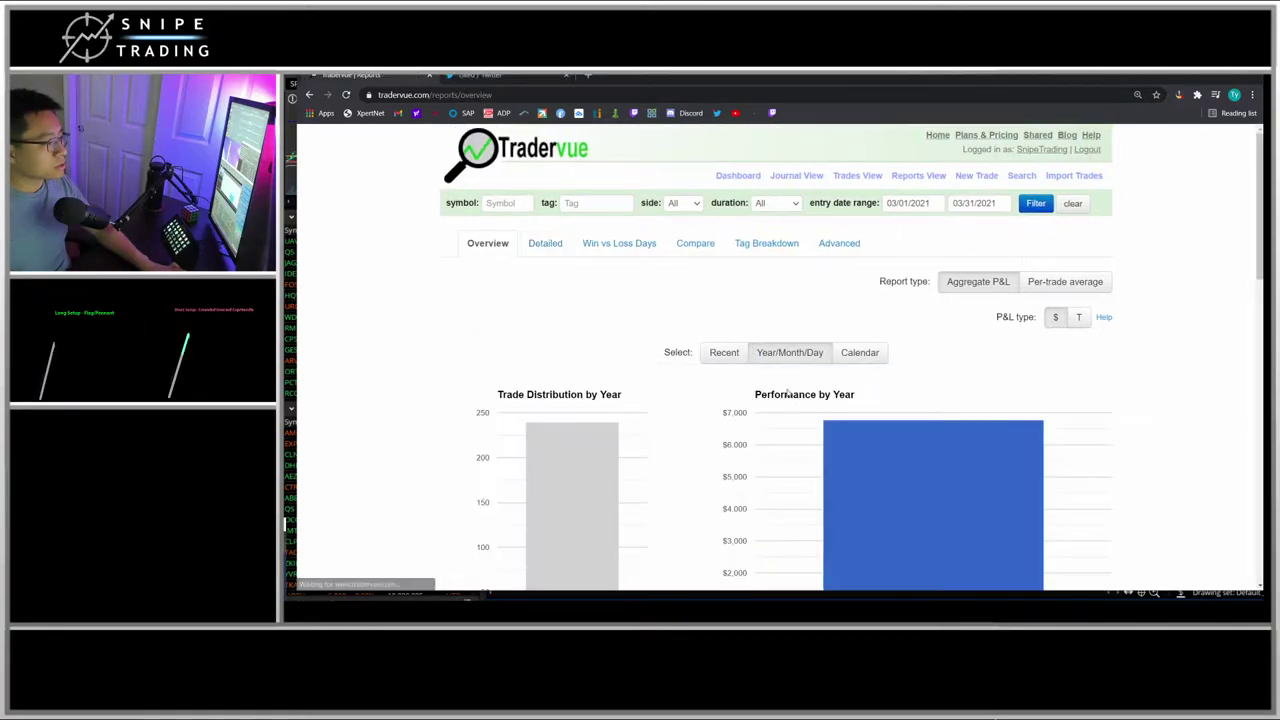
pyautogui.click(973, 203)
pyautogui.click(980, 265)
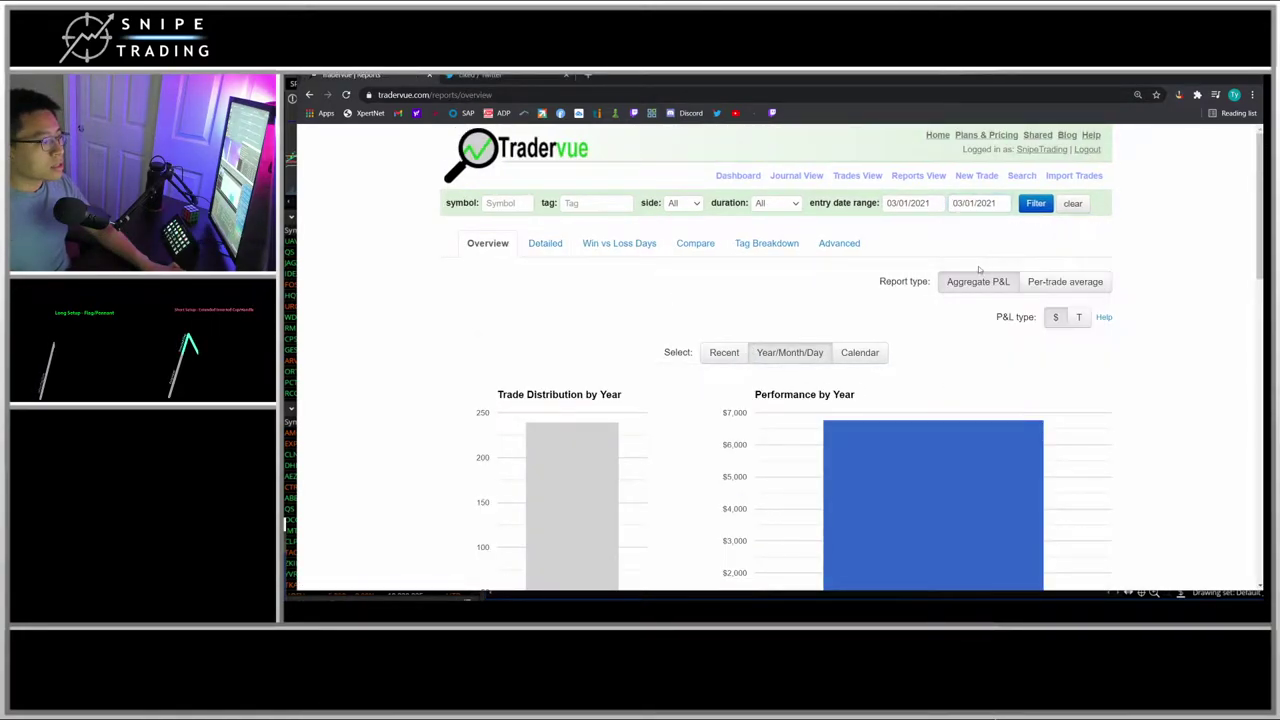
pyautogui.click(932, 204)
pyautogui.click(893, 229)
pyautogui.click(893, 229)
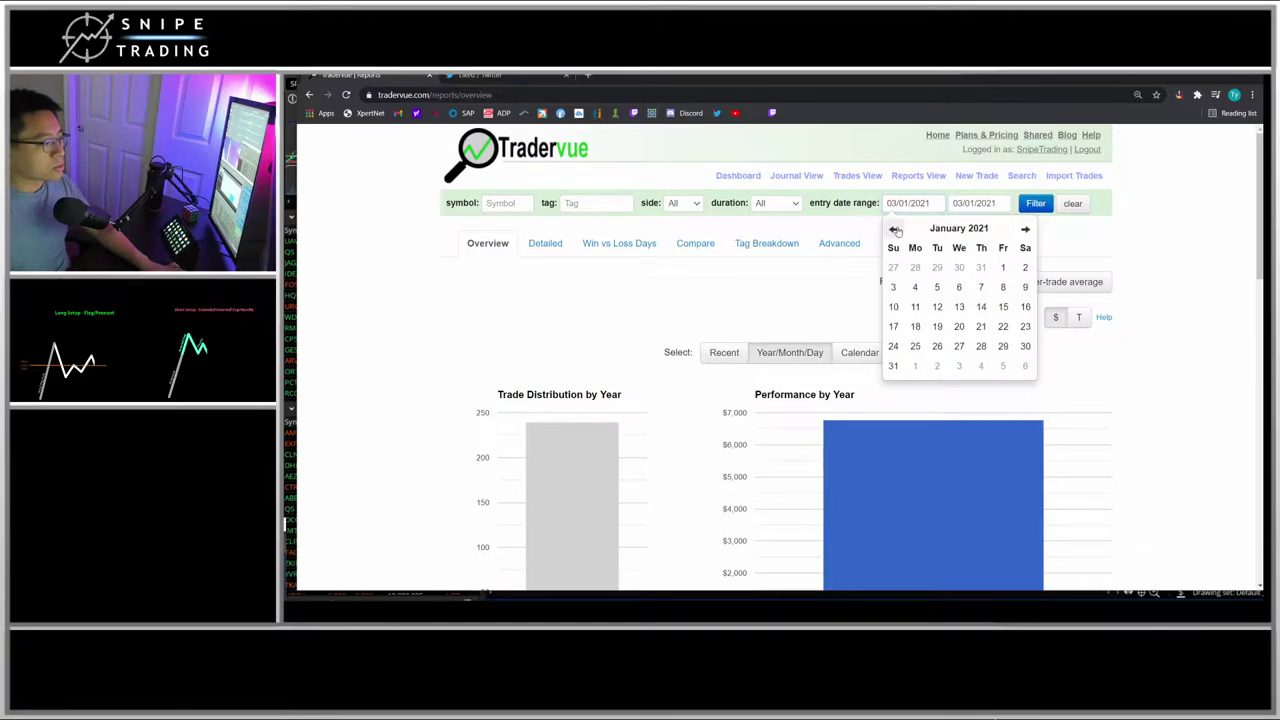
pyautogui.click(1003, 267)
pyautogui.click(1035, 203)
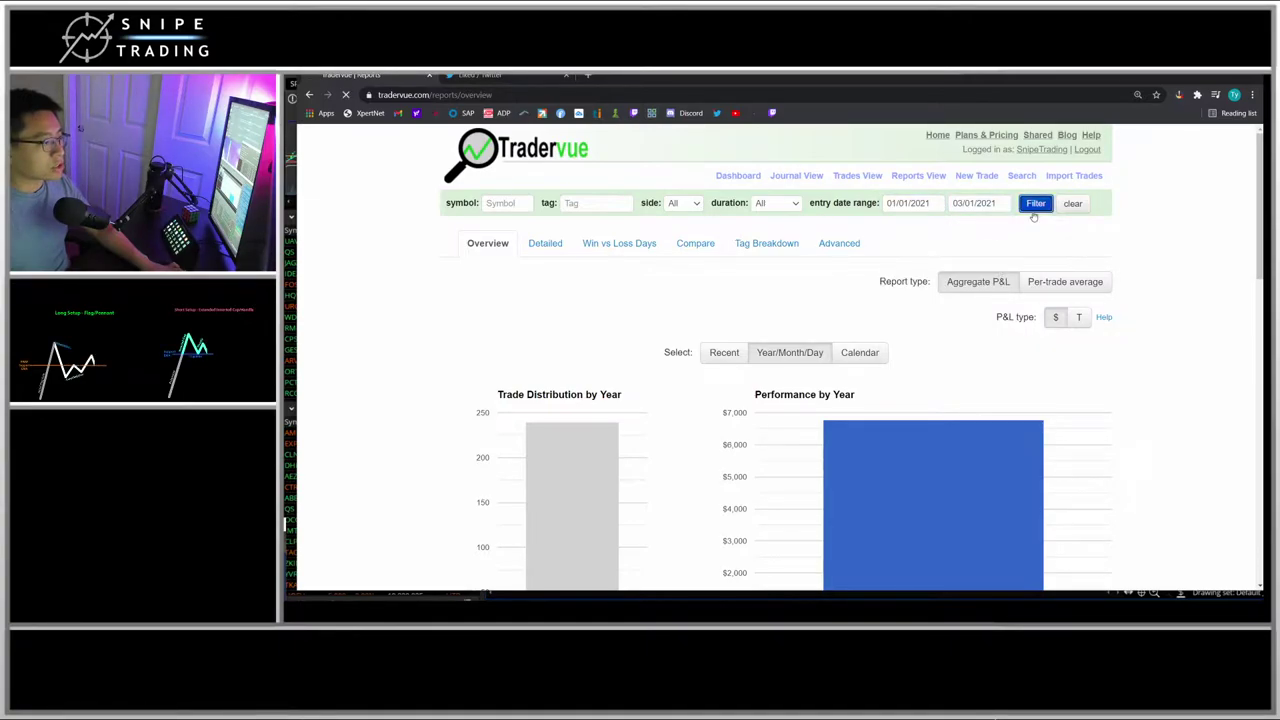
pyautogui.click(1008, 203)
pyautogui.click(1025, 346)
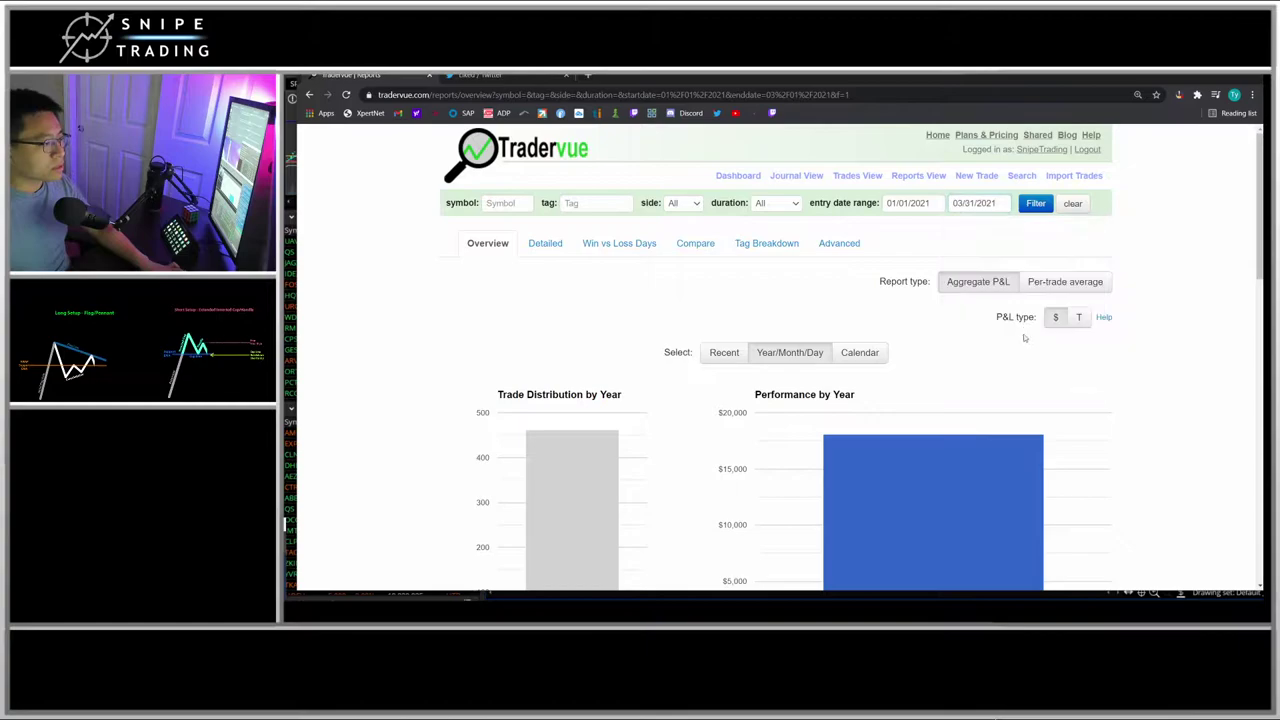
pyautogui.click(1035, 203)
# Step: Scroll down to review the monthly trade and performance charts
pyautogui.scroll(-5, 1165, 400)
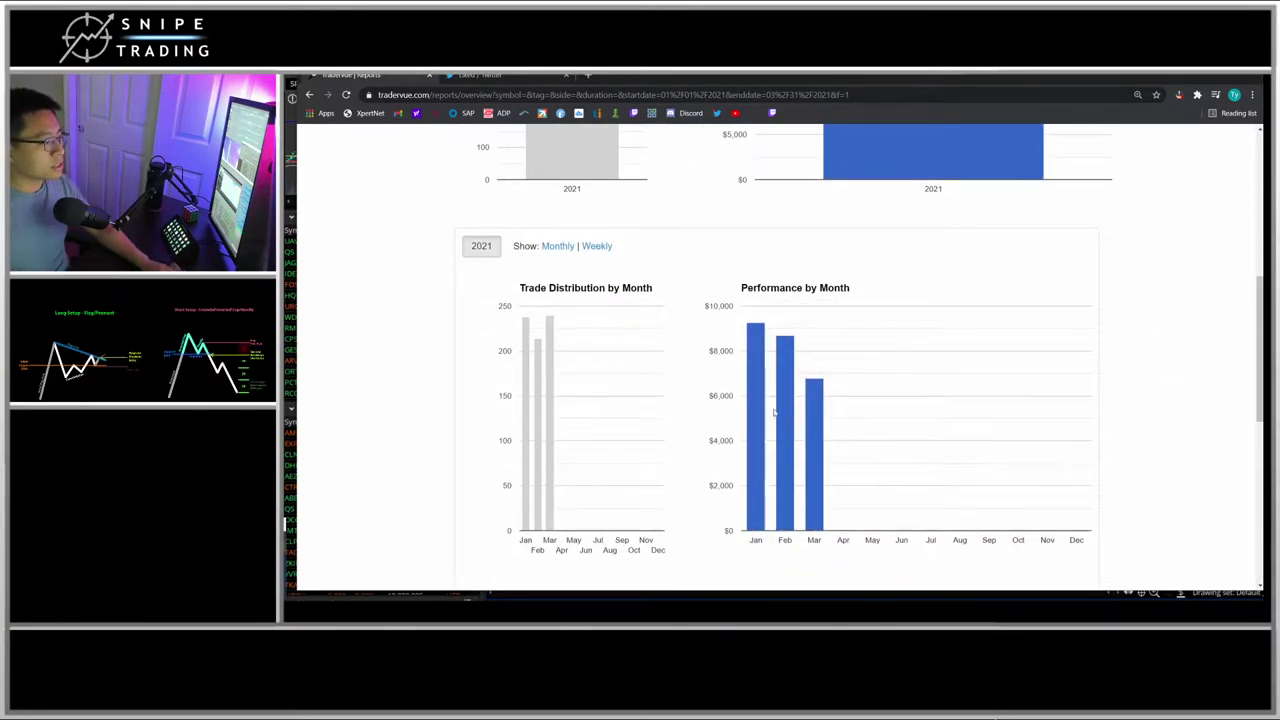
pyautogui.moveTo(758, 411)
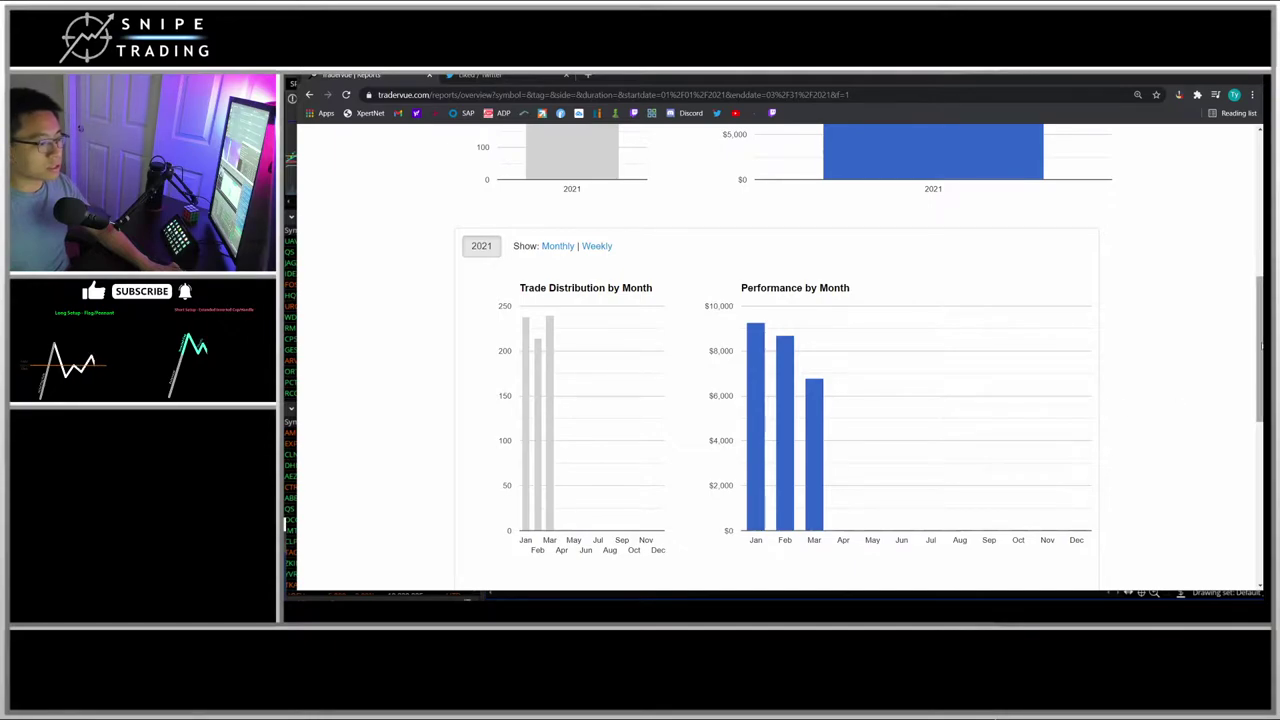
pyautogui.moveTo(1261, 352)
pyautogui.mouseDown()
pyautogui.moveTo(1261, 369)
pyautogui.moveTo(1261, 351)
pyautogui.mouseUp()
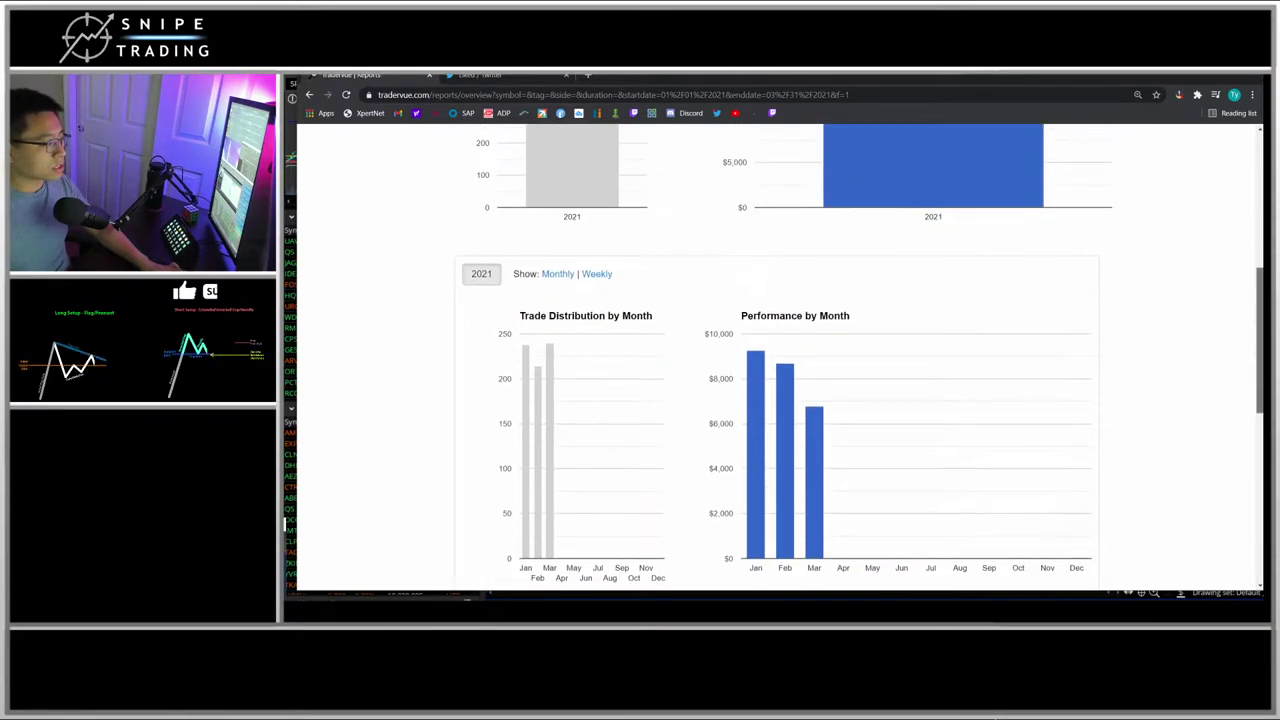
pyautogui.scroll(3, 1137, 349)
pyautogui.scroll(2, 992, 406)
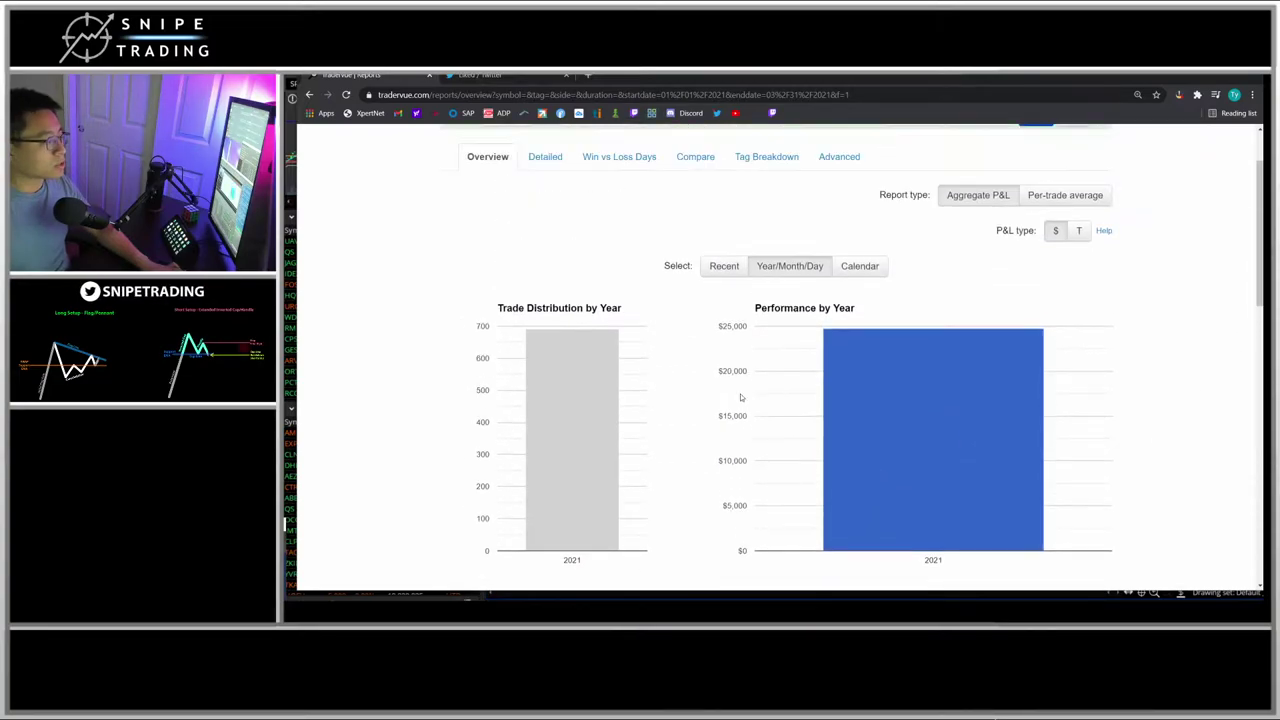
pyautogui.scroll(-2, 713, 395)
# Step: Show the Calendar view and mark the losing days in early January, early February and March
pyautogui.scroll(3, 814, 297)
pyautogui.click(860, 322)
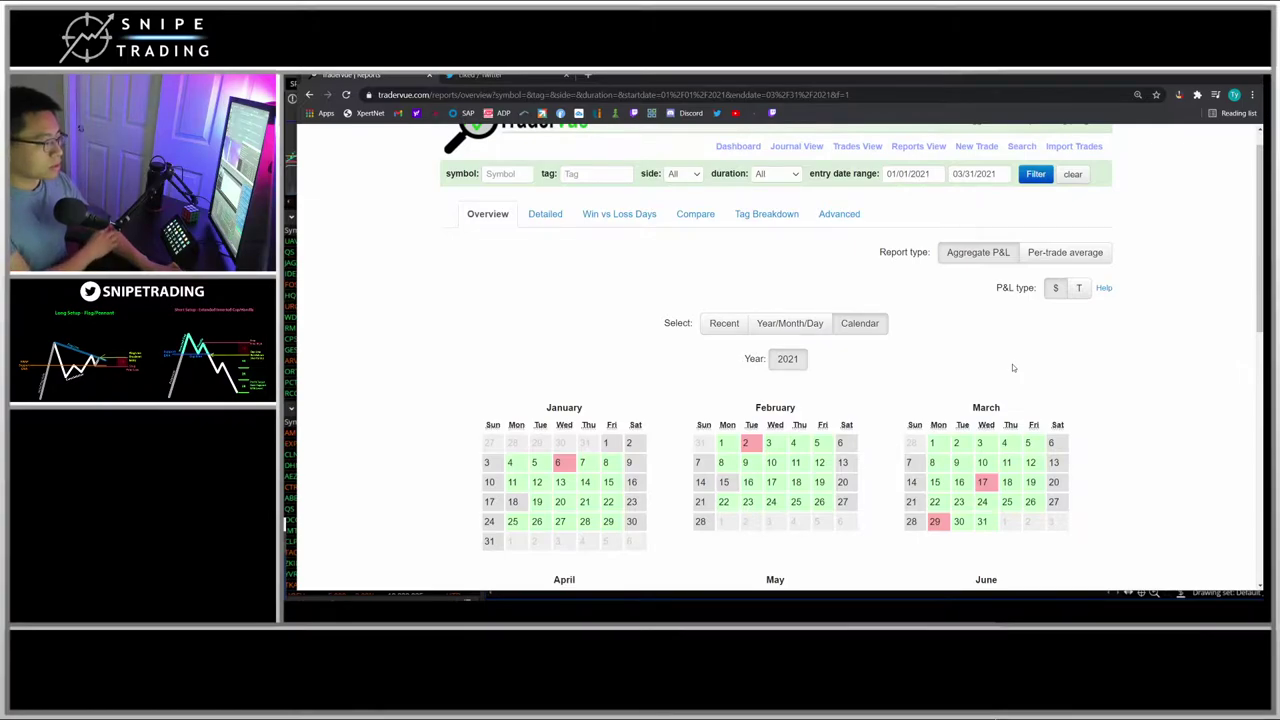
pyautogui.moveTo(614, 451)
pyautogui.mouseDown()
pyautogui.moveTo(586, 436)
pyautogui.moveTo(548, 478)
pyautogui.moveTo(610, 436)
pyautogui.mouseUp()
pyautogui.moveTo(777, 428); pyautogui.dragTo(760, 440)
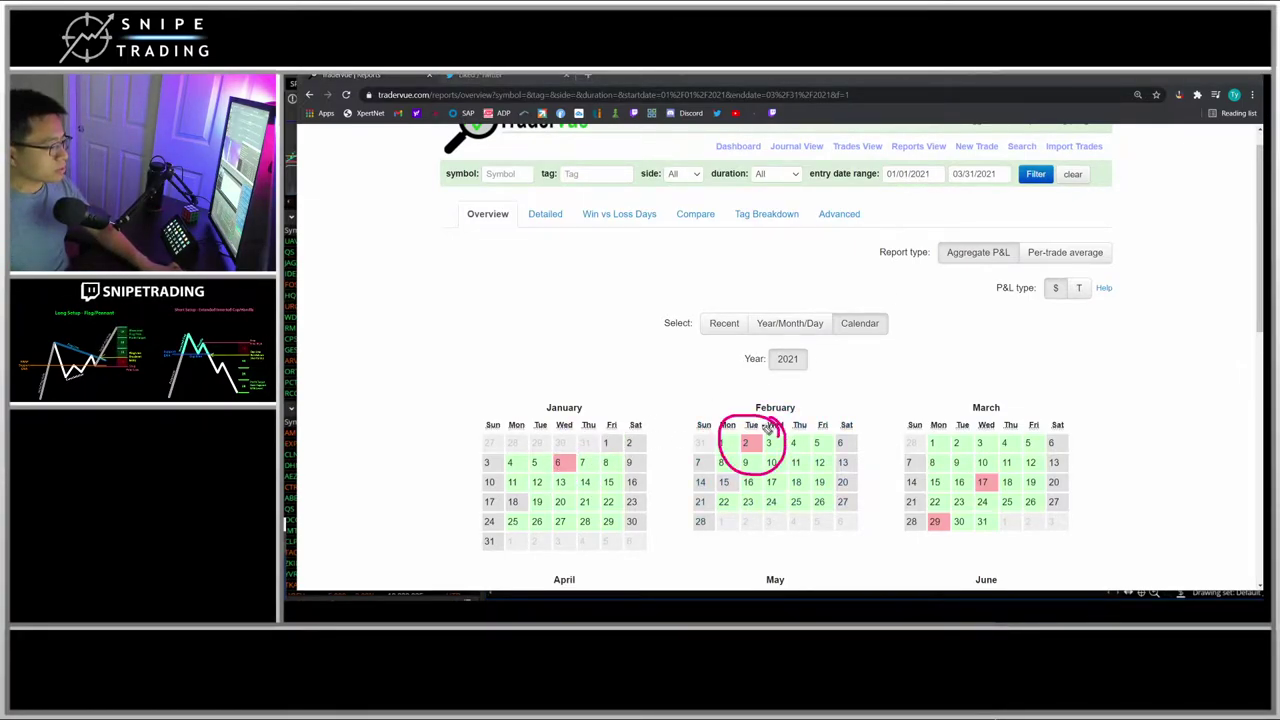
pyautogui.moveTo(996, 452); pyautogui.dragTo(917, 544)
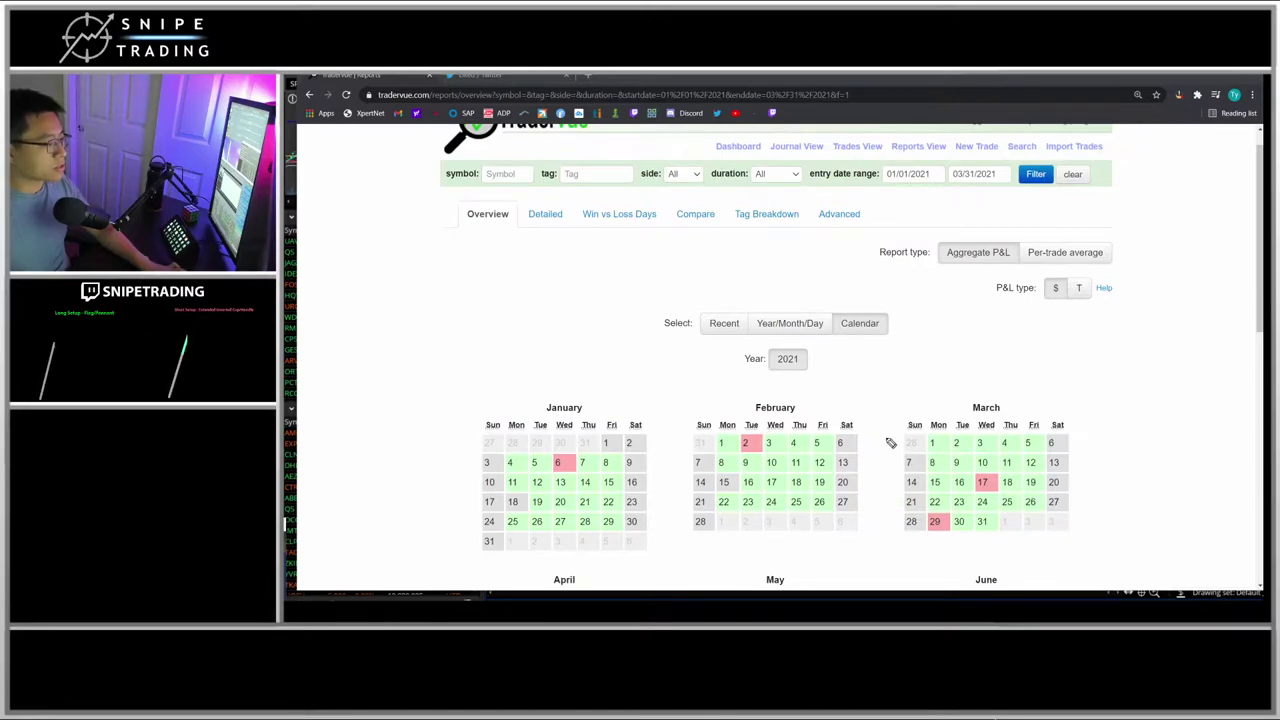
# Step: Open March's daily P&L calendar
pyautogui.click(986, 407)
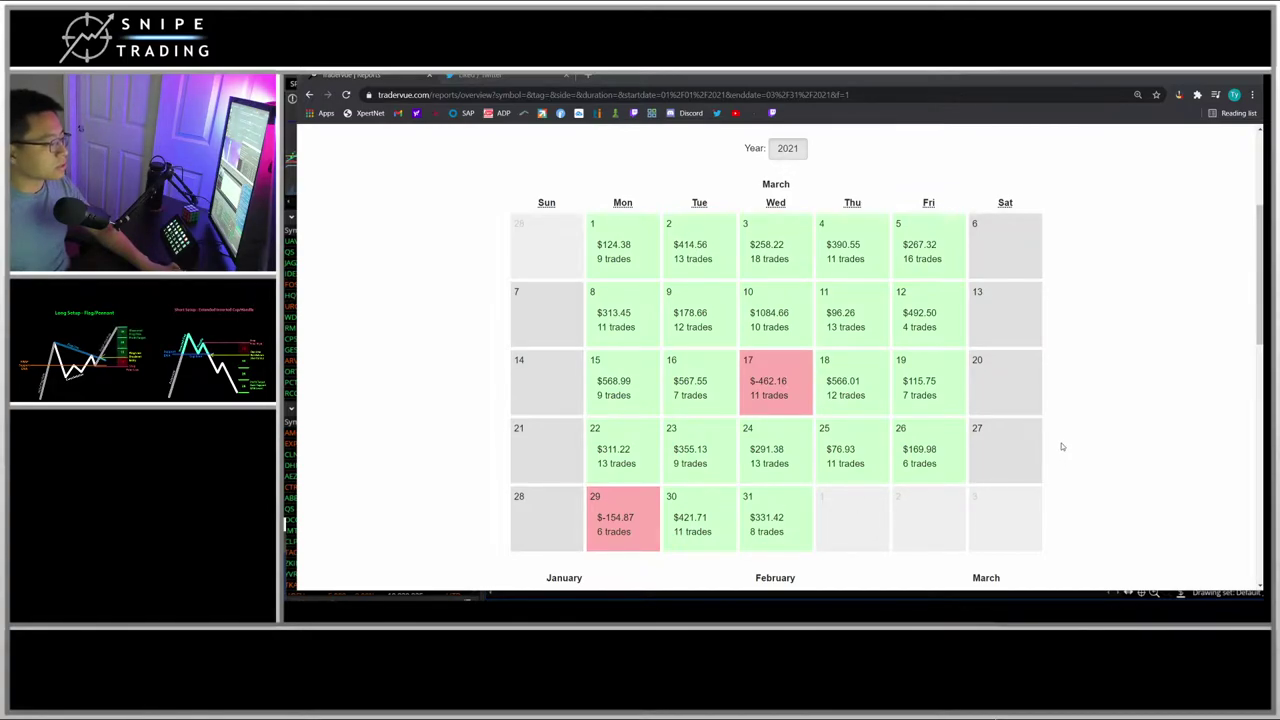
pyautogui.scroll(1, 1078, 387)
pyautogui.scroll(3, 1000, 350)
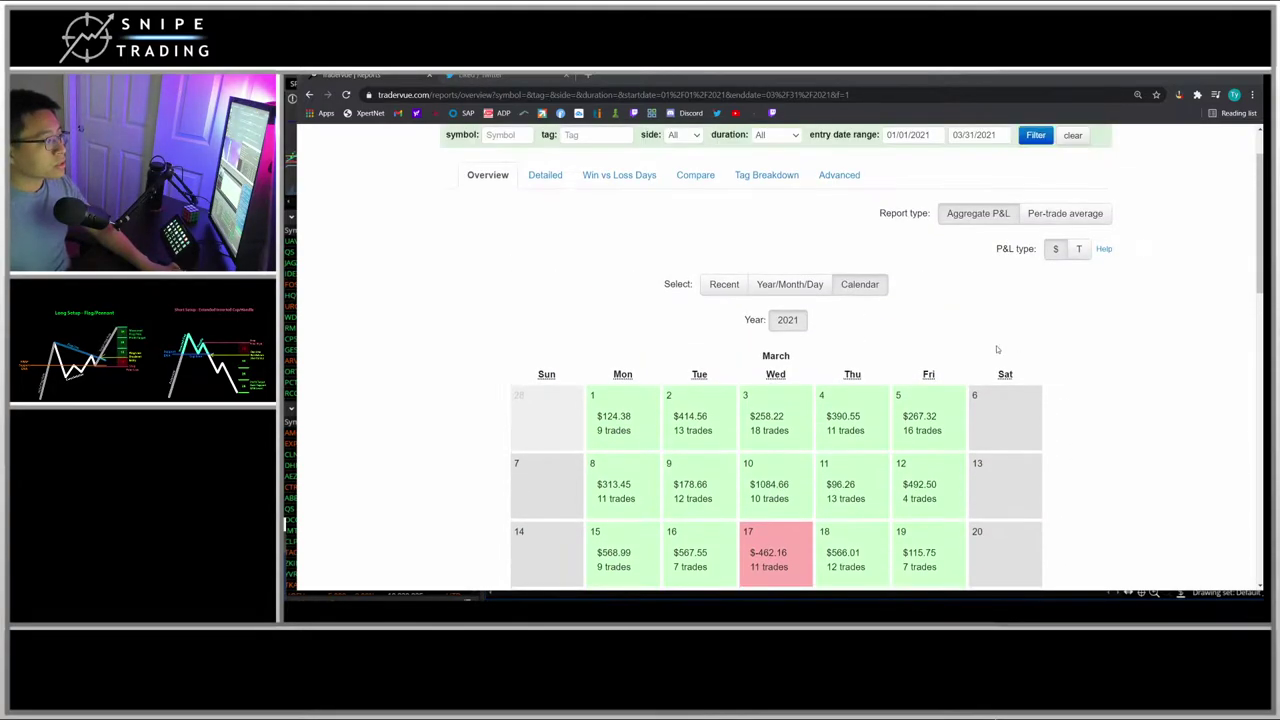
# Step: Open the Compare report with last month versus the month before
pyautogui.click(566, 245)
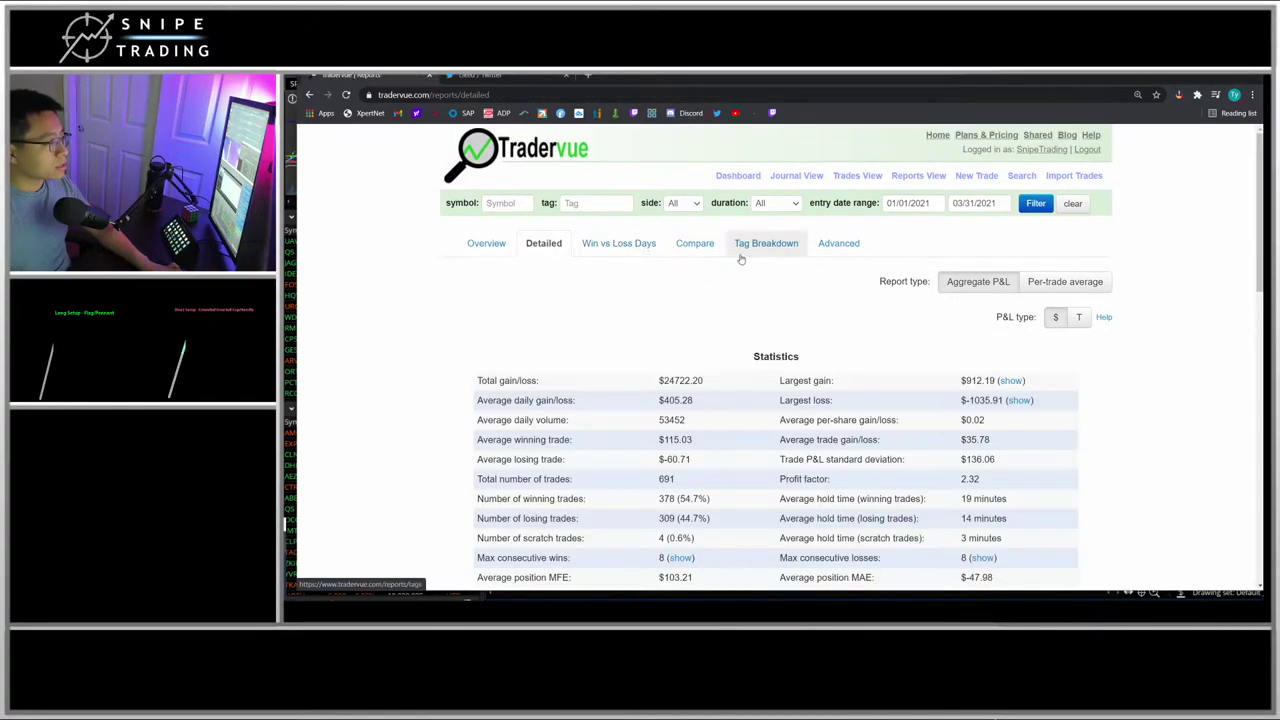
pyautogui.click(698, 247)
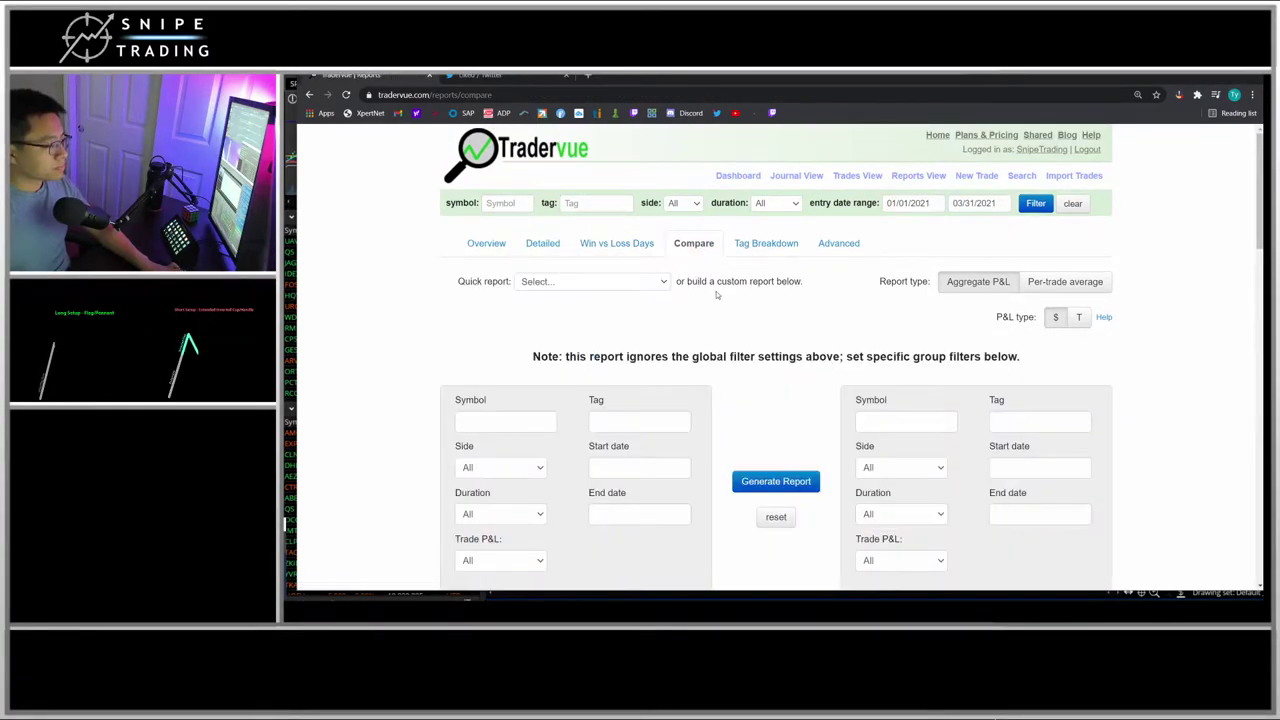
pyautogui.scroll(-2, 717, 294)
pyautogui.click(610, 176)
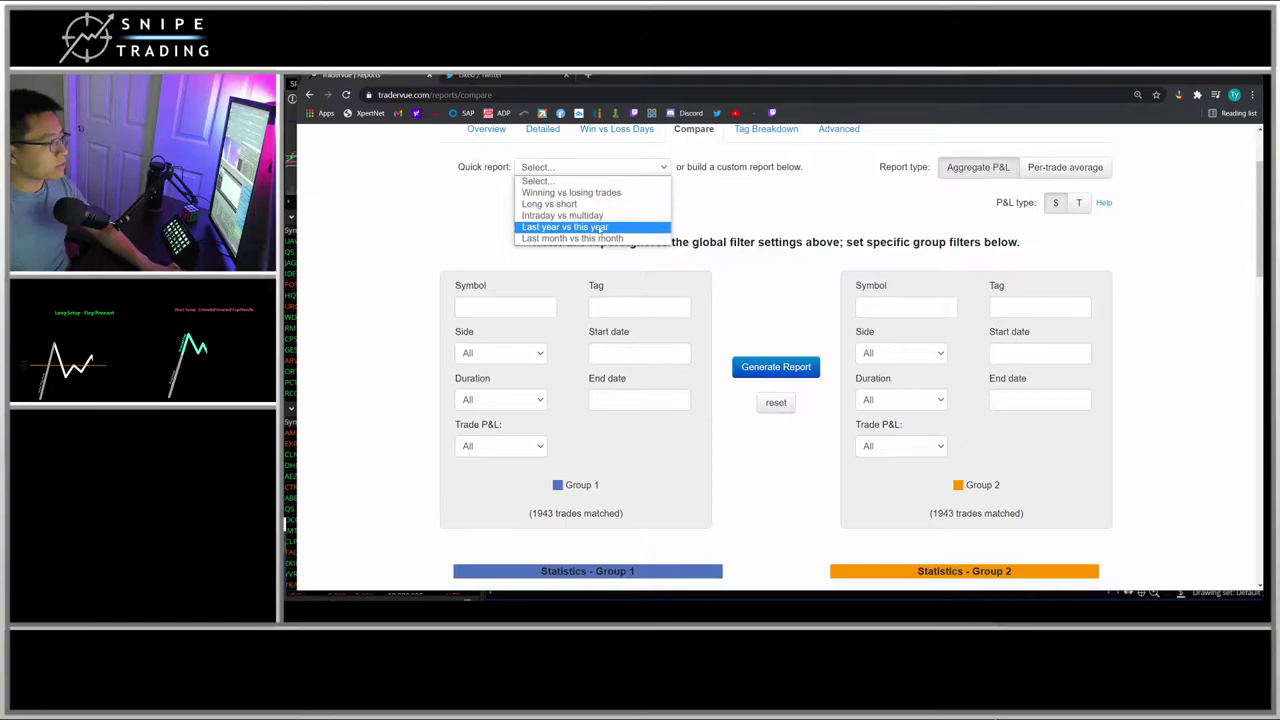
pyautogui.click(596, 240)
# Step: Limit both comparison groups to long trades and regenerate the report
pyautogui.scroll(-1, 778, 405)
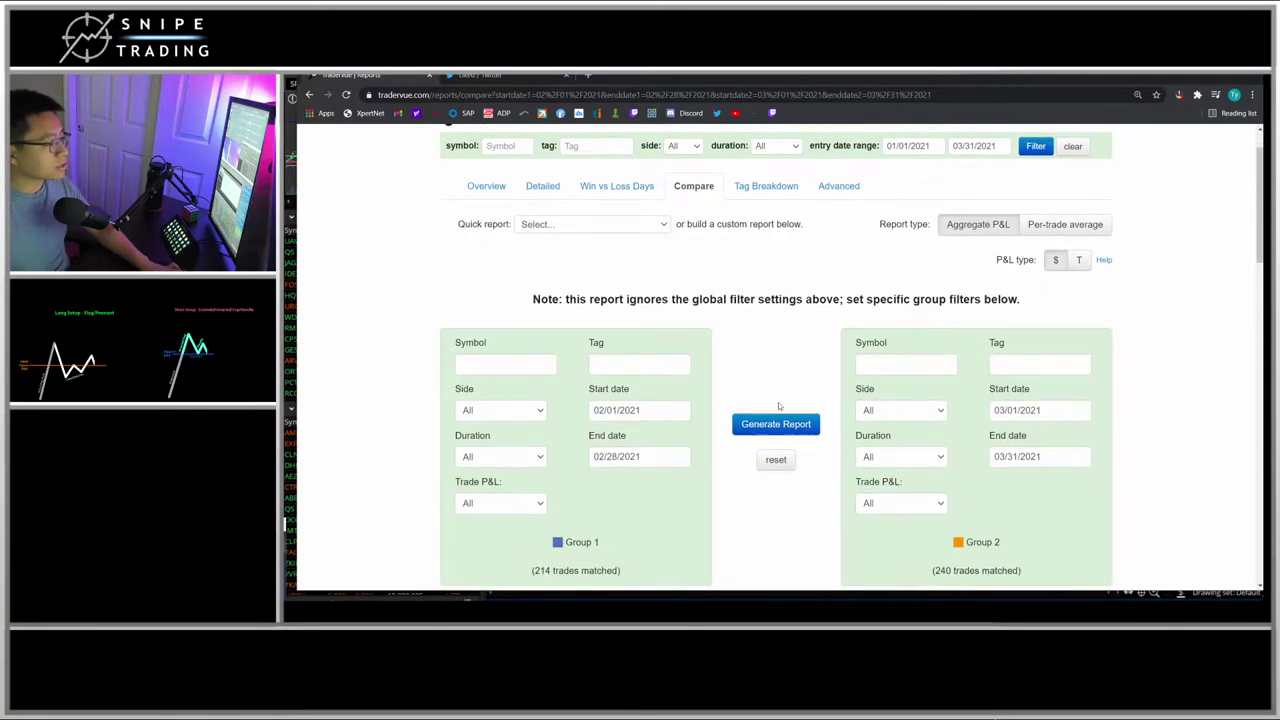
pyautogui.scroll(-1, 560, 400)
pyautogui.click(512, 354)
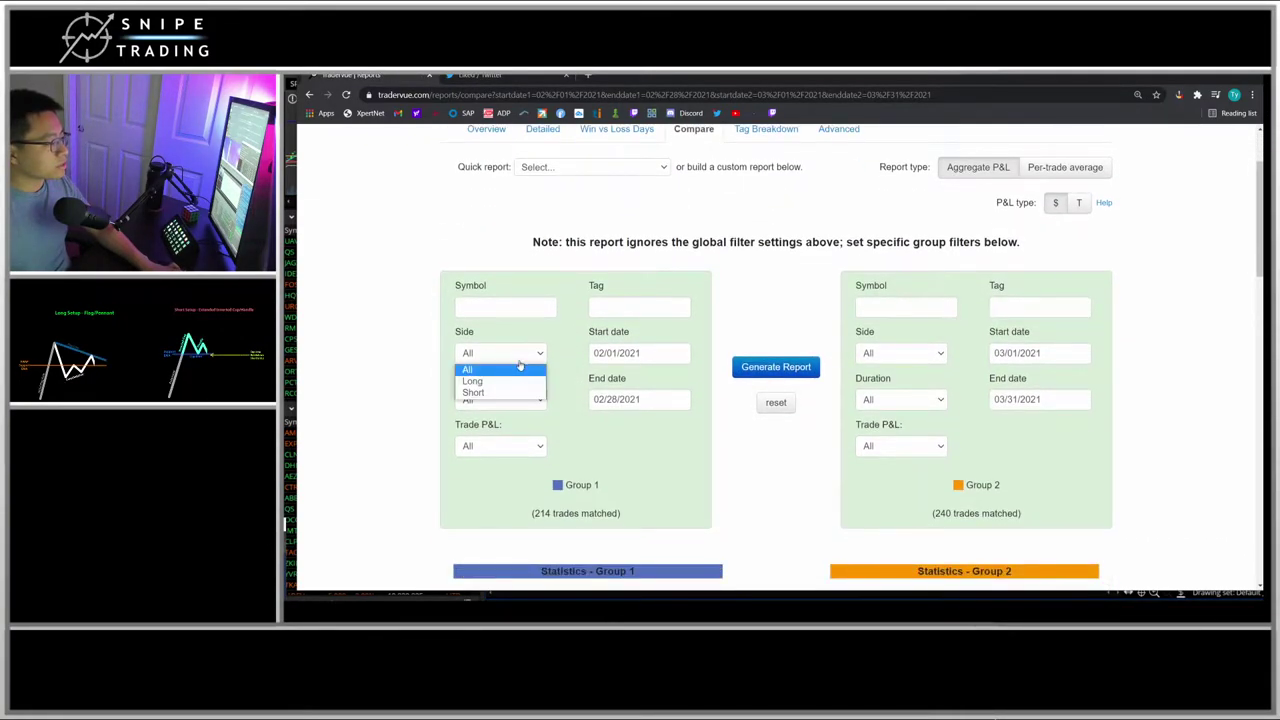
pyautogui.click(508, 380)
pyautogui.click(903, 353)
pyautogui.click(898, 380)
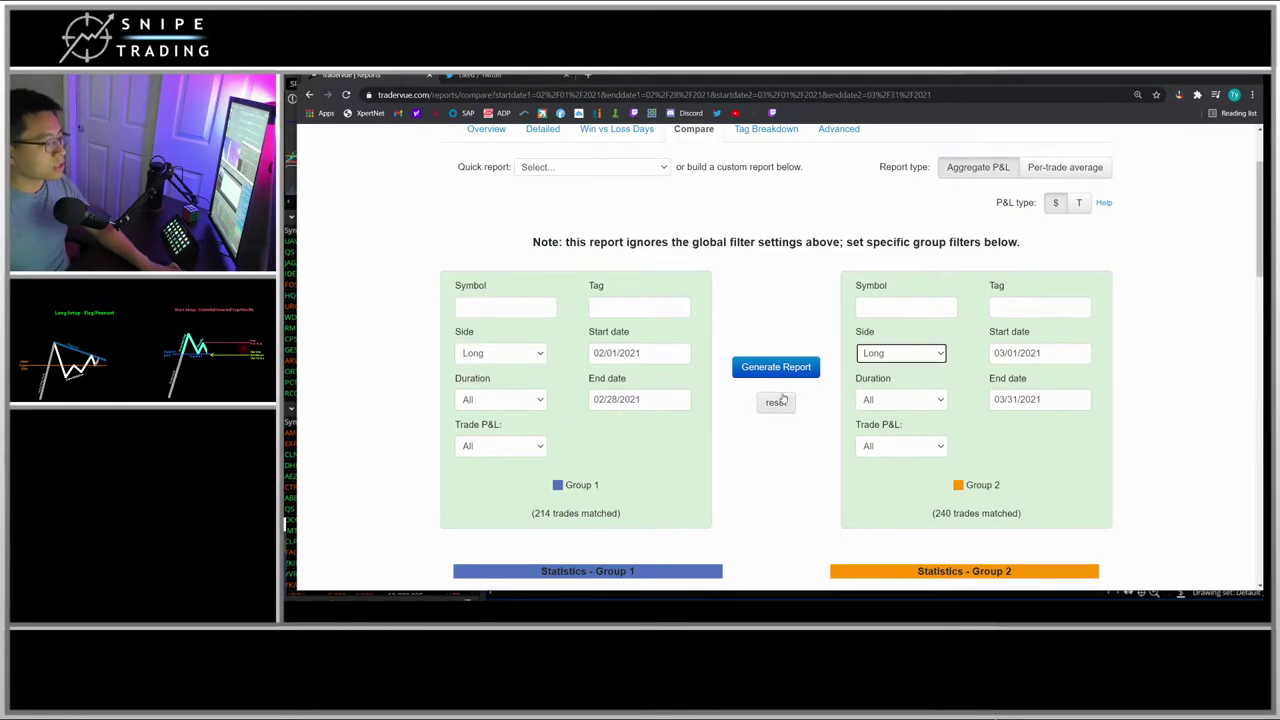
pyautogui.click(776, 367)
# Step: Mark Group 2's $452.67 total gain/loss and trade counts against Group 1's figures
pyautogui.scroll(-4, 800, 400)
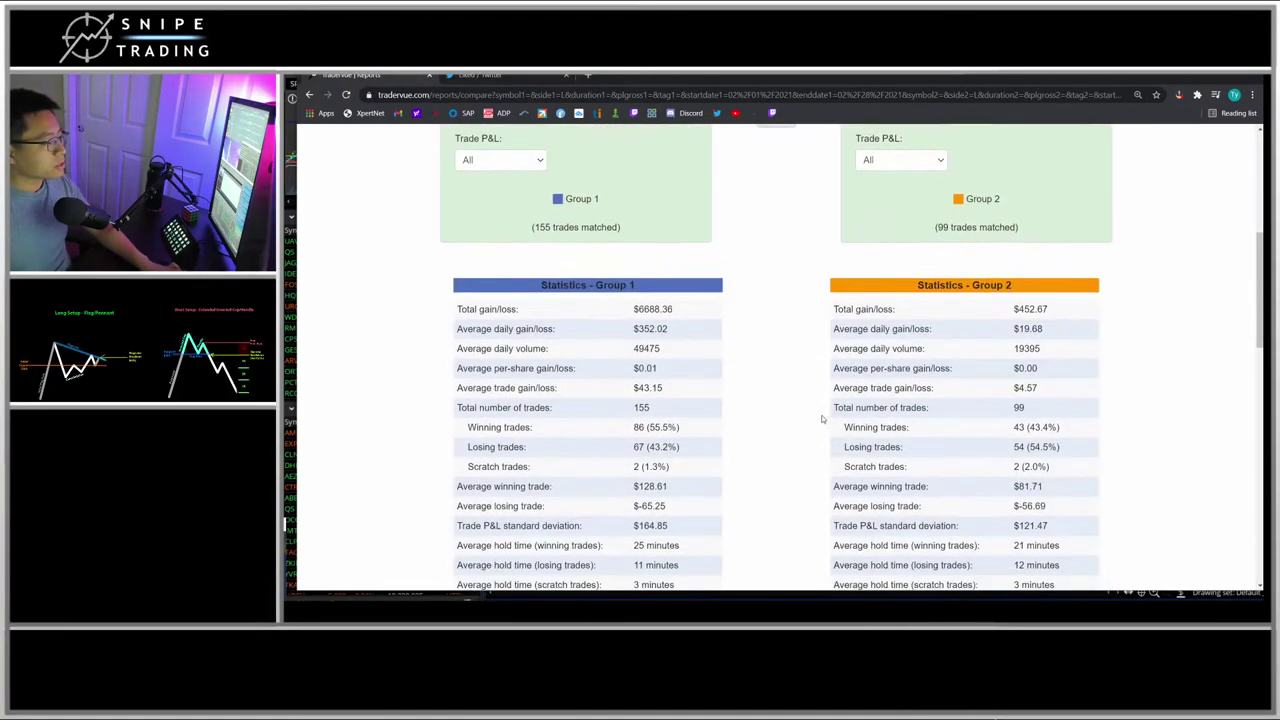
pyautogui.scroll(2, 816, 395)
pyautogui.moveTo(846, 373); pyautogui.dragTo(729, 374)
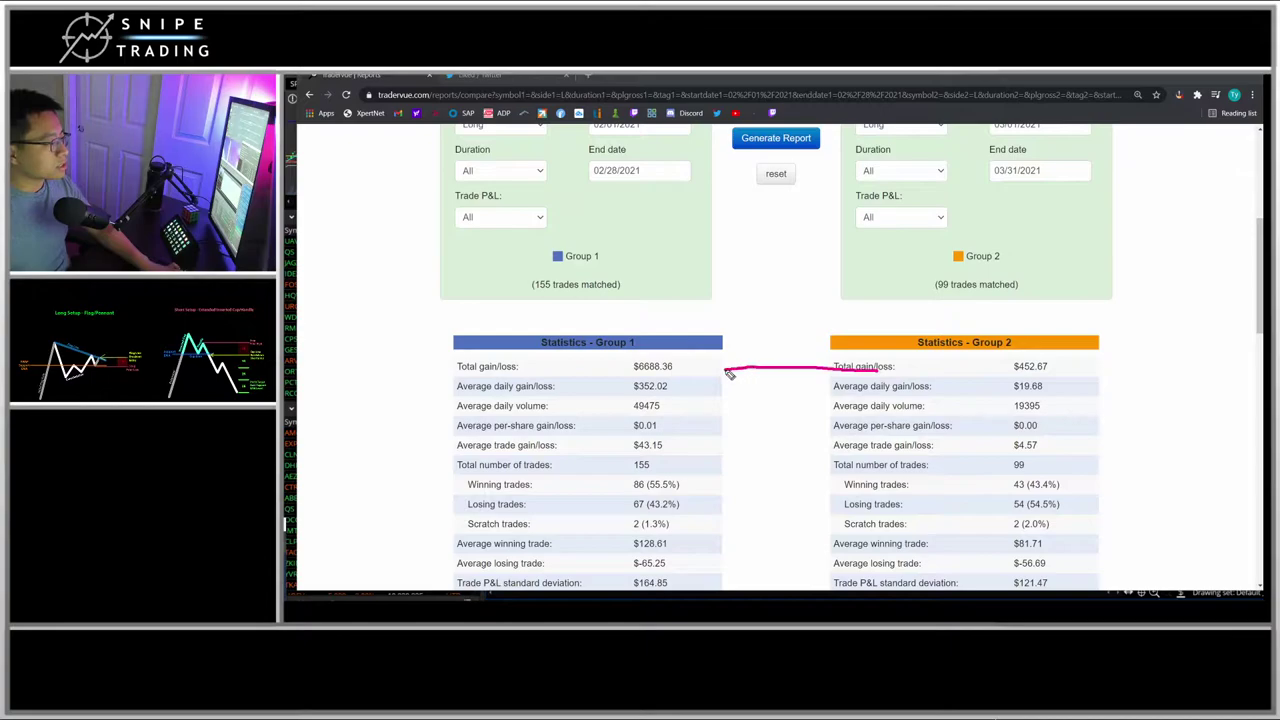
pyautogui.moveTo(885, 373); pyautogui.dragTo(975, 374)
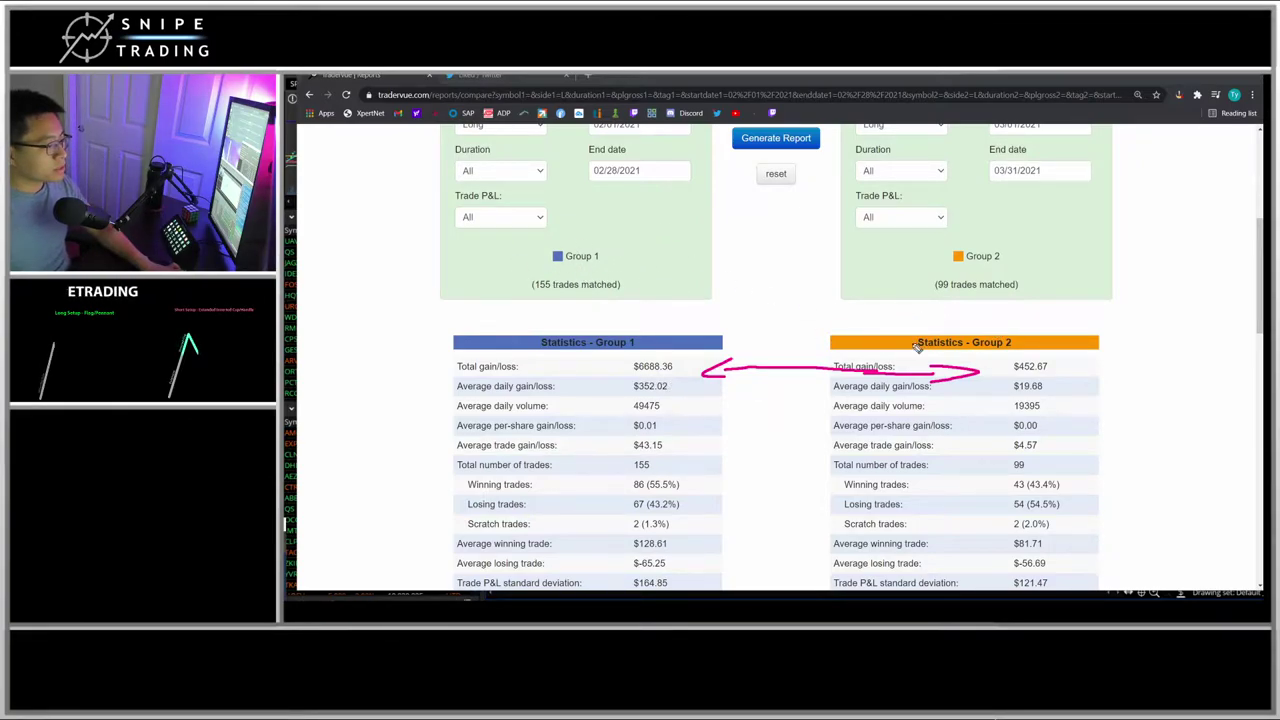
pyautogui.press('e')
pyautogui.moveTo(810, 368); pyautogui.dragTo(980, 366)
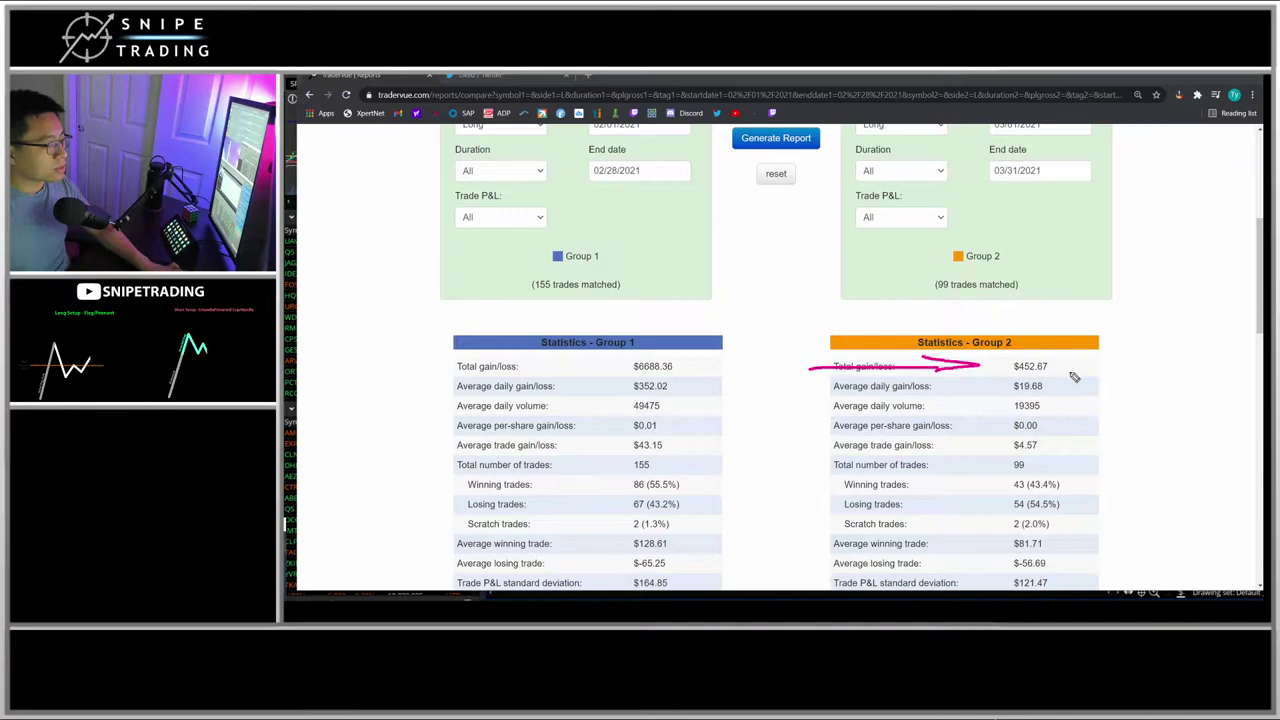
pyautogui.moveTo(1074, 365)
pyautogui.mouseDown()
pyautogui.moveTo(1014, 377)
pyautogui.moveTo(1026, 353)
pyautogui.mouseUp()
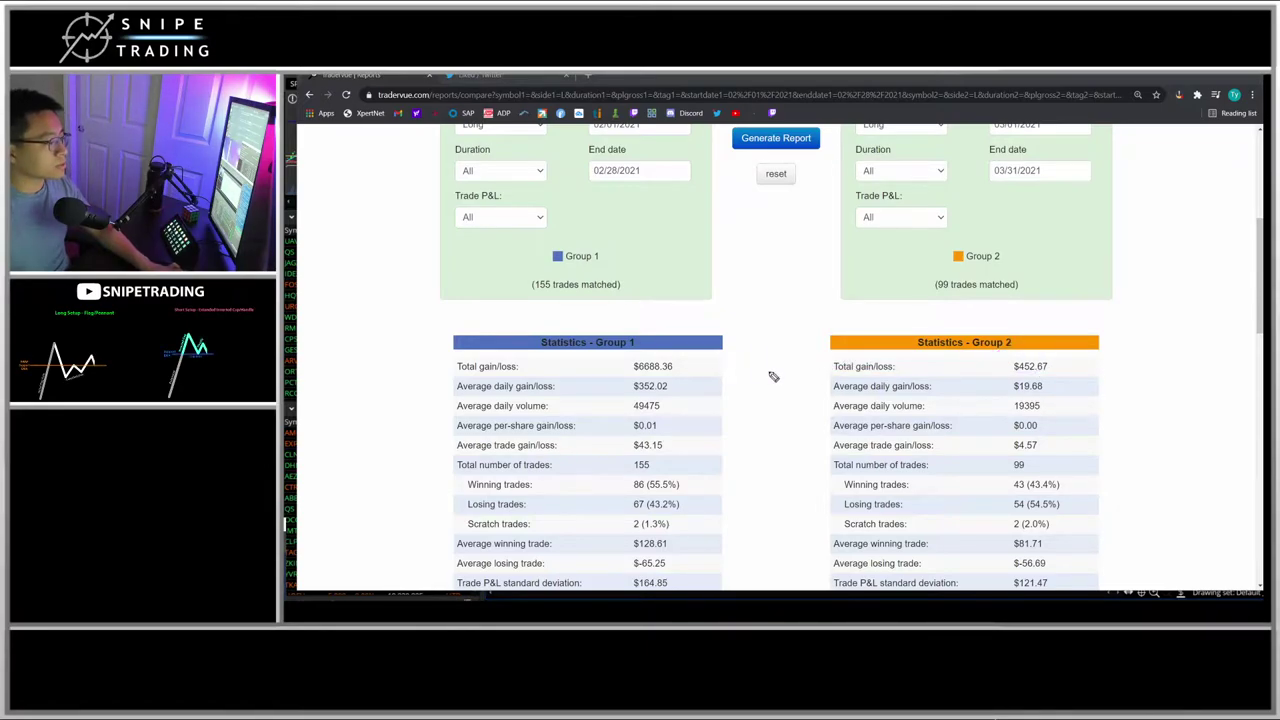
pyautogui.moveTo(850, 368)
pyautogui.mouseDown()
pyautogui.moveTo(725, 371)
pyautogui.moveTo(689, 358)
pyautogui.moveTo(702, 372)
pyautogui.mouseUp()
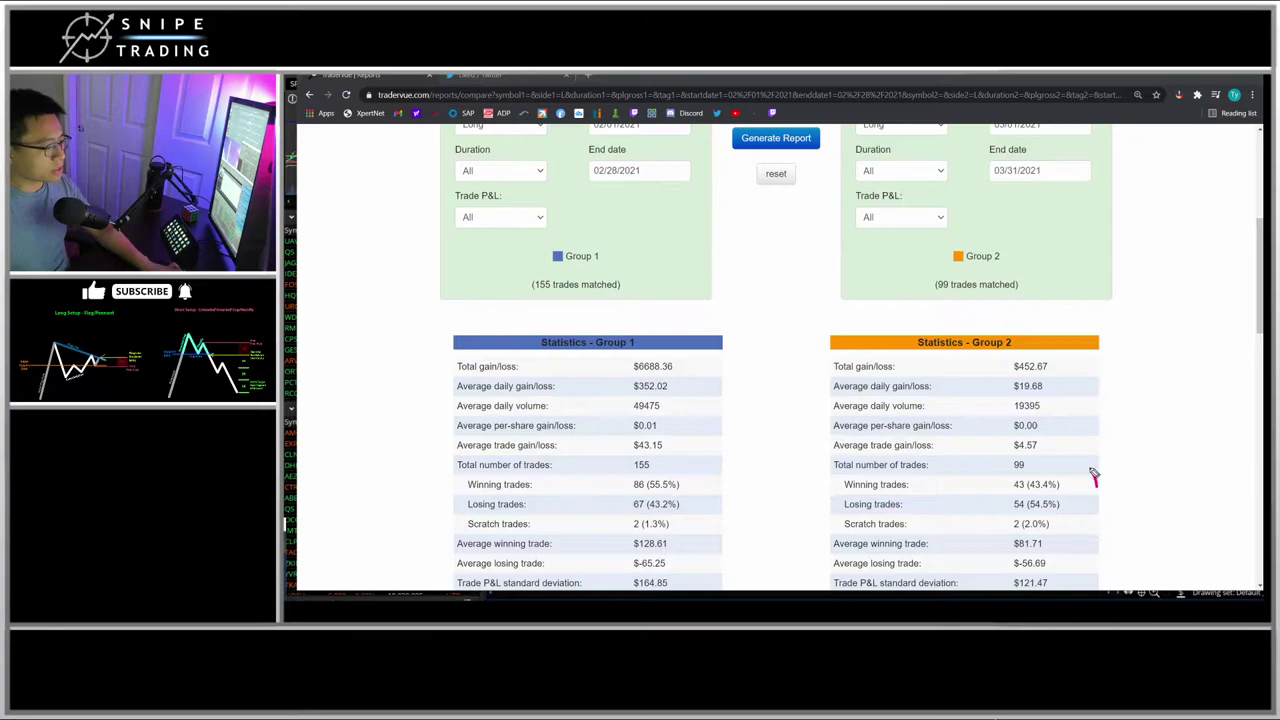
pyautogui.moveTo(1094, 476); pyautogui.dragTo(1036, 477)
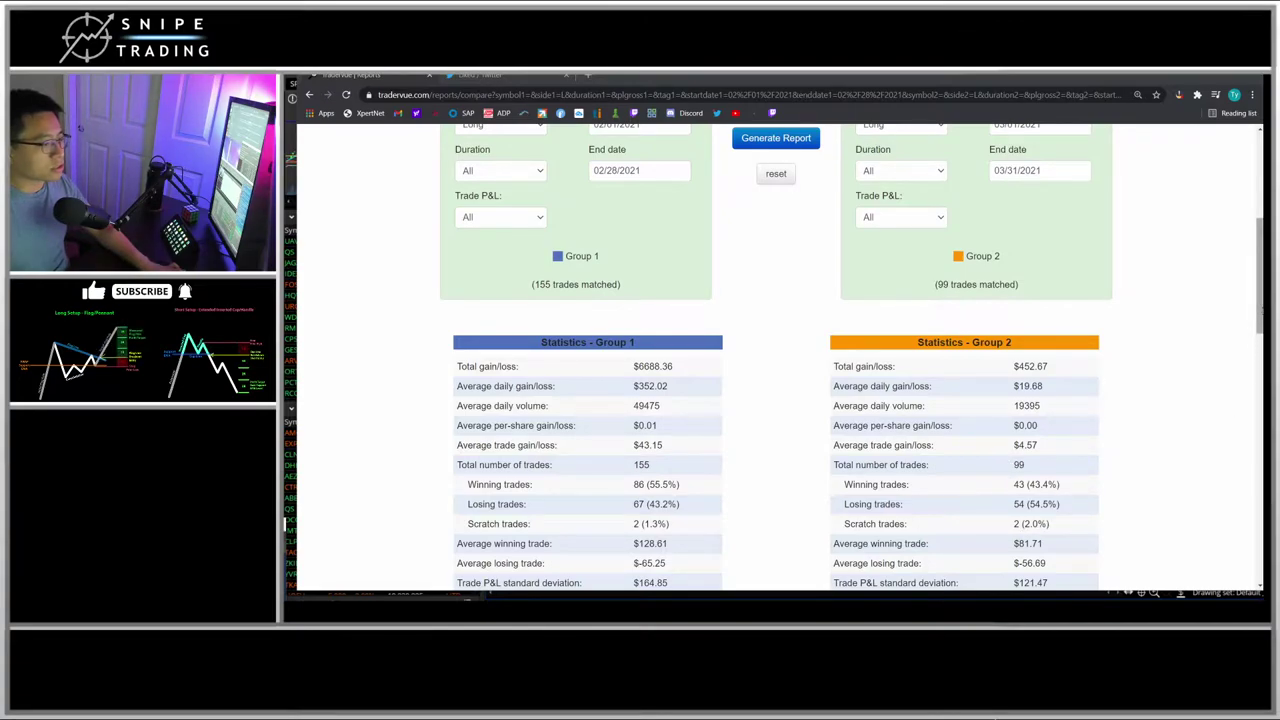
pyautogui.scroll(-3, 1259, 373)
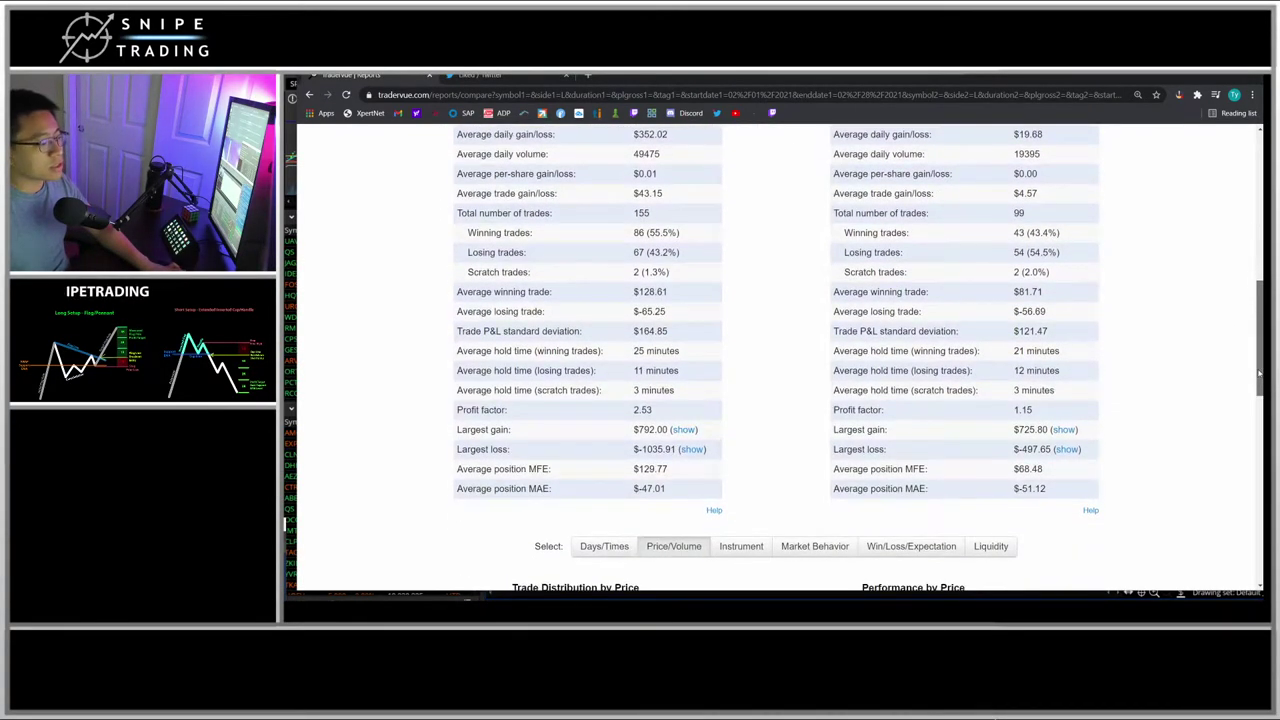
# Step: Limit both Group 1 and Group 2 to short trades and regenerate the comparison
pyautogui.moveTo(1259, 373); pyautogui.dragTo(1237, 270)
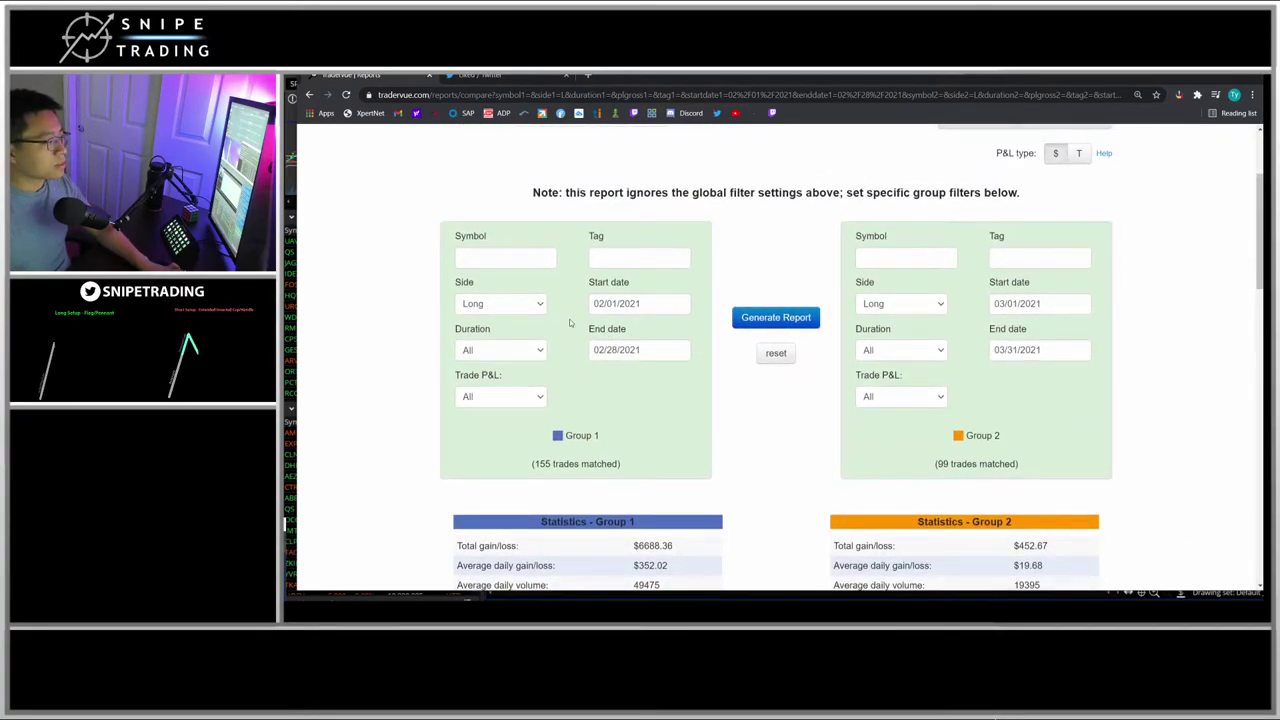
pyautogui.click(508, 304)
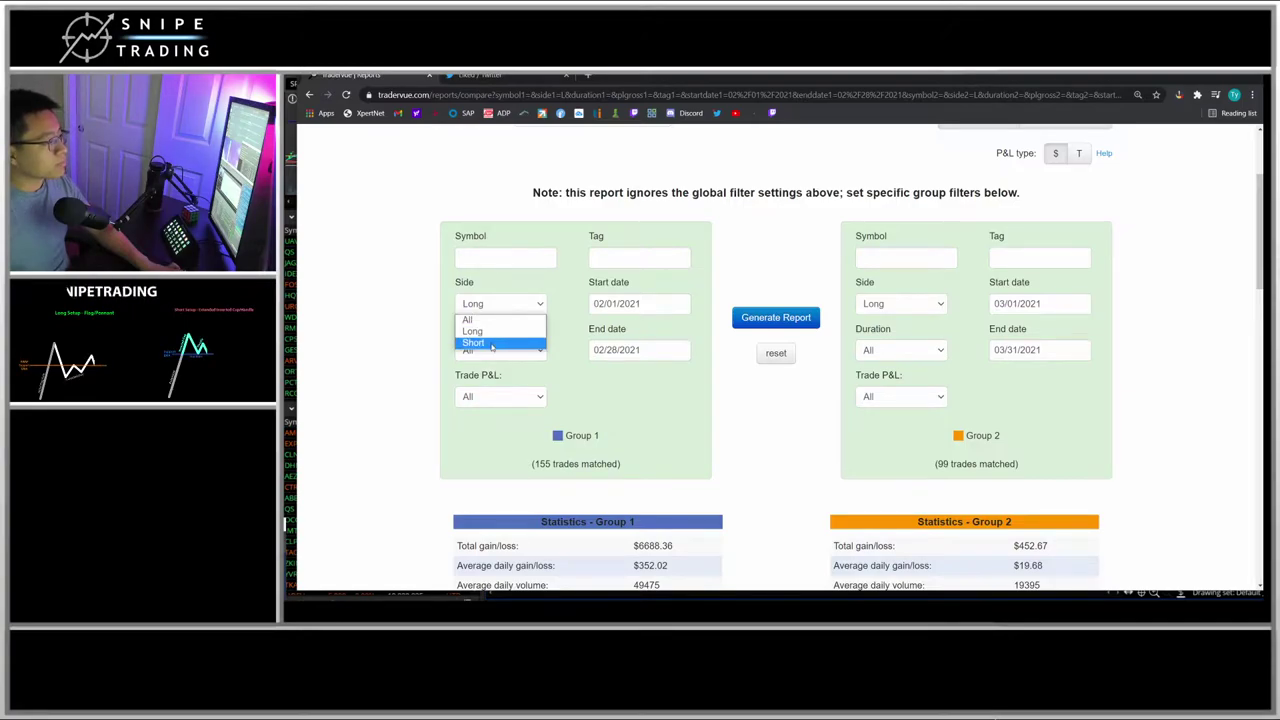
pyautogui.click(492, 344)
pyautogui.click(900, 304)
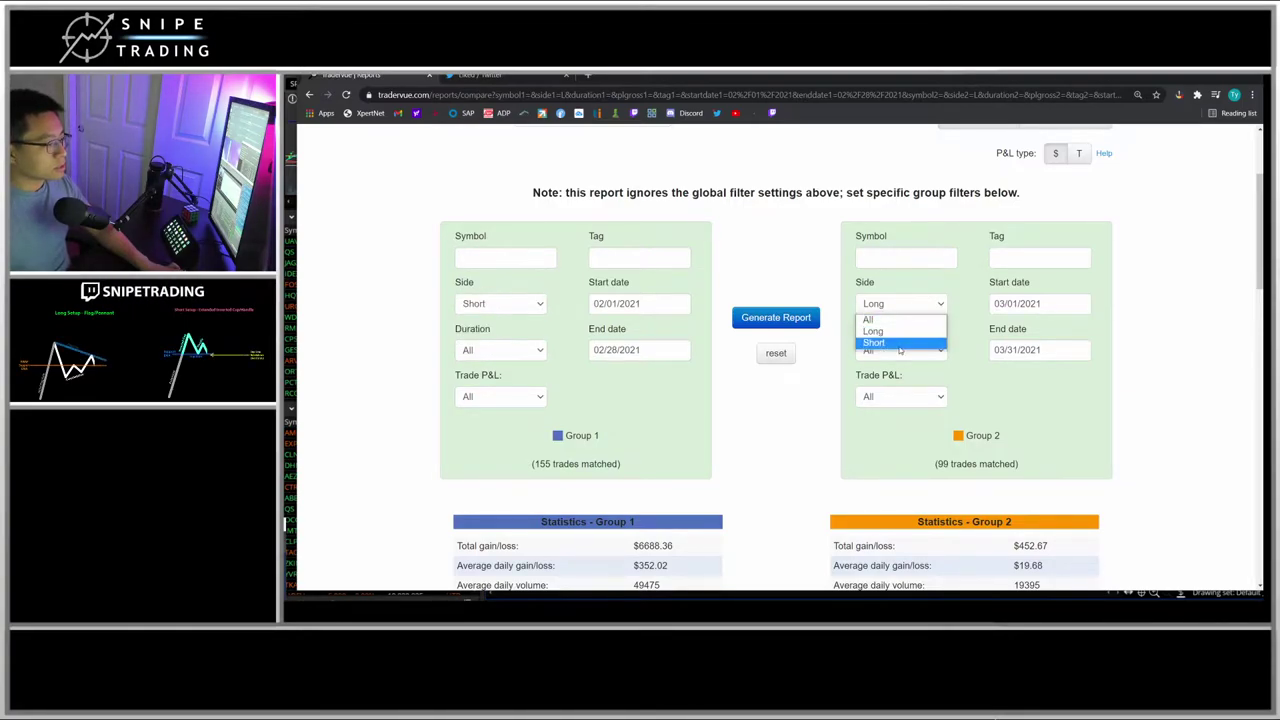
pyautogui.click(895, 345)
pyautogui.click(784, 320)
# Step: Highlight March's $6326.92 total gain/loss against February's $1990.56
pyautogui.scroll(-3, 1045, 431)
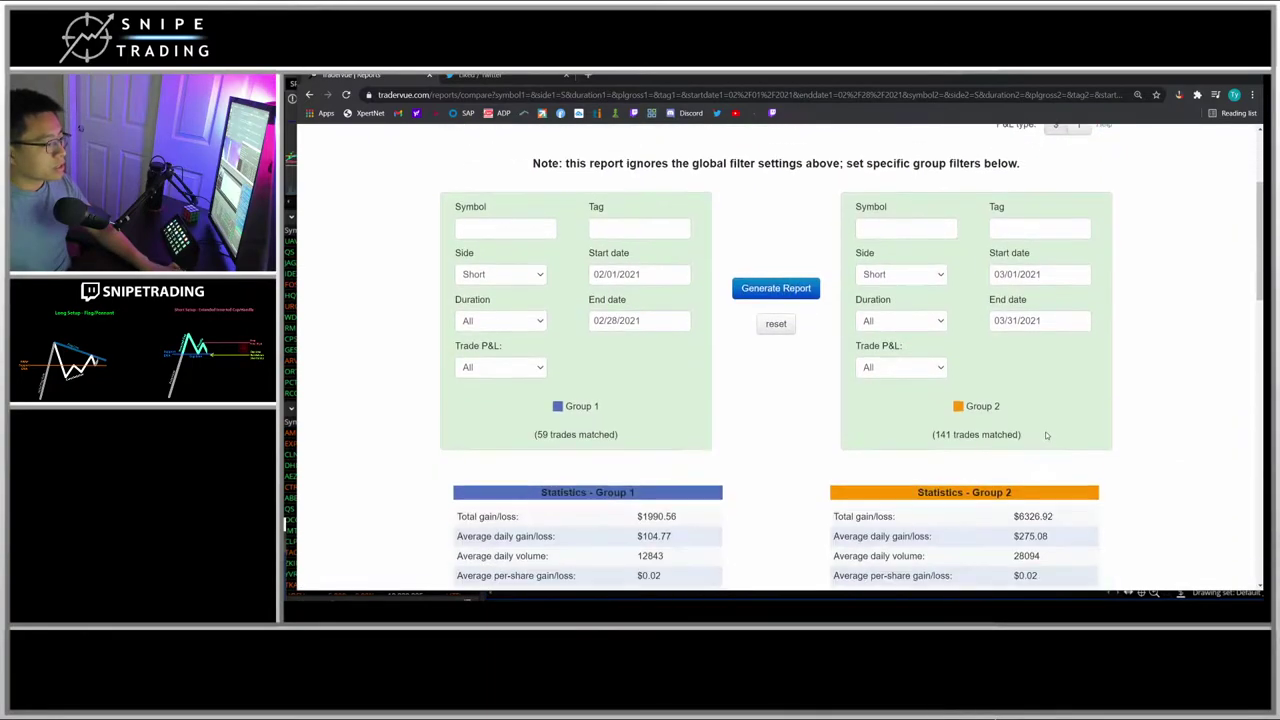
pyautogui.moveTo(768, 429); pyautogui.dragTo(917, 426)
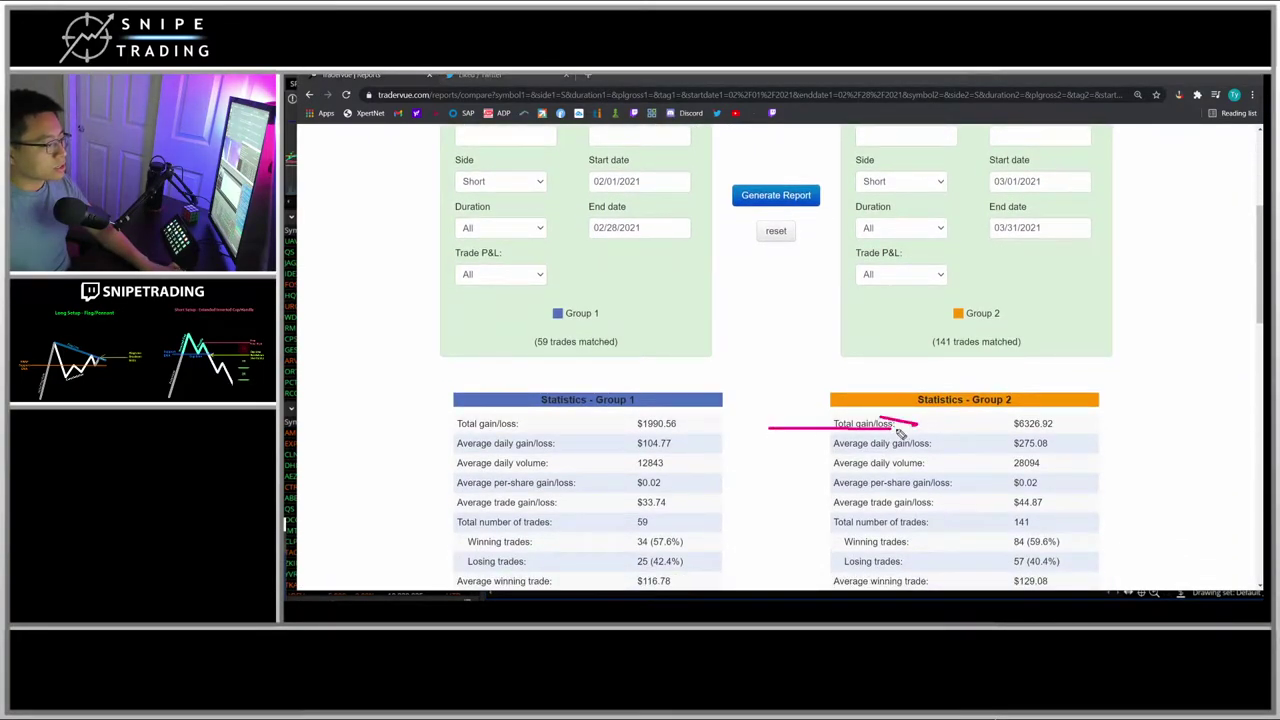
pyautogui.moveTo(800, 426); pyautogui.dragTo(800, 436)
pyautogui.moveTo(1078, 411)
pyautogui.mouseDown()
pyautogui.moveTo(1062, 432)
pyautogui.moveTo(1077, 410)
pyautogui.mouseUp()
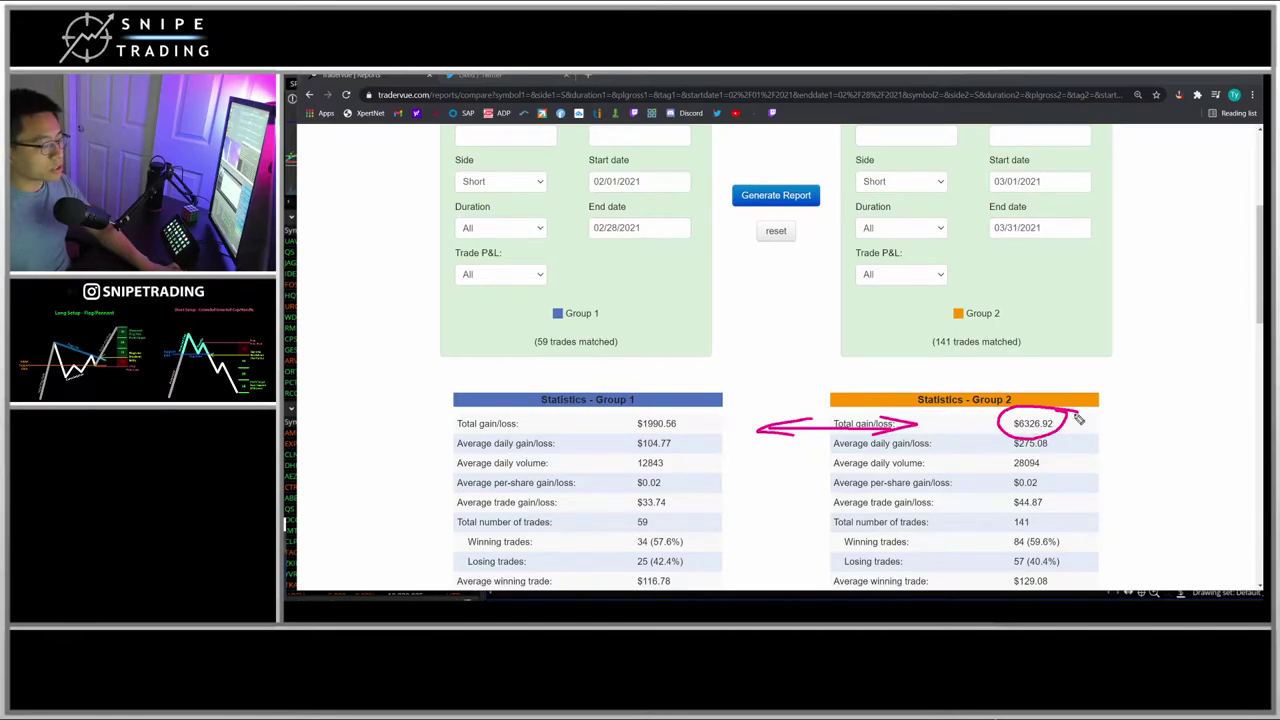
pyautogui.press('Escape')
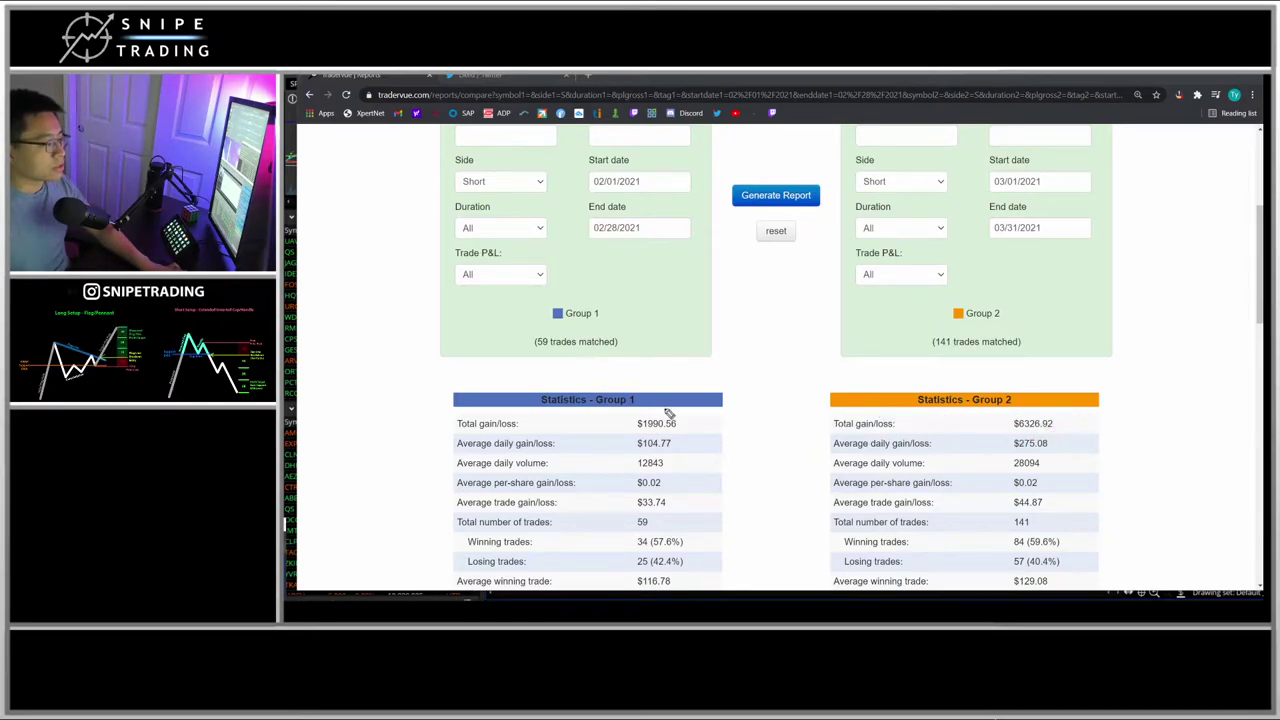
pyautogui.moveTo(663, 408); pyautogui.dragTo(692, 416)
pyautogui.press('Escape')
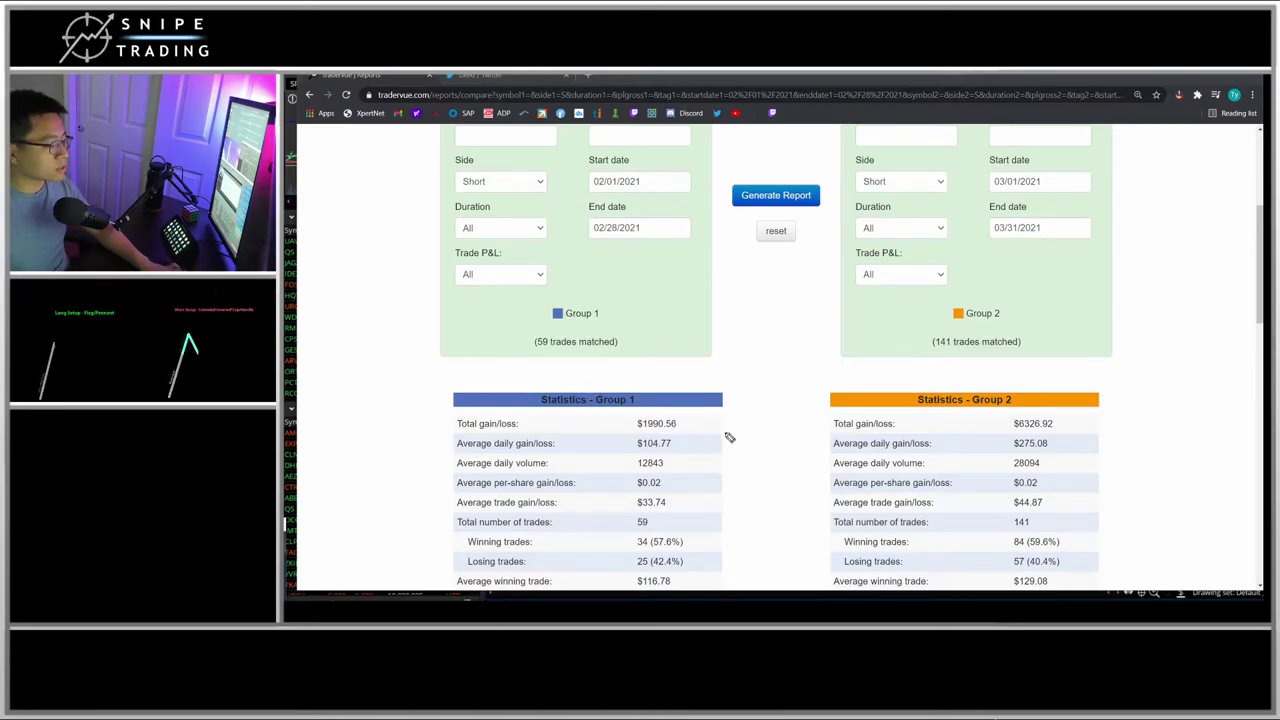
# Step: Scroll down through the short-trade statistics tables
pyautogui.scroll(-1, 741, 324)
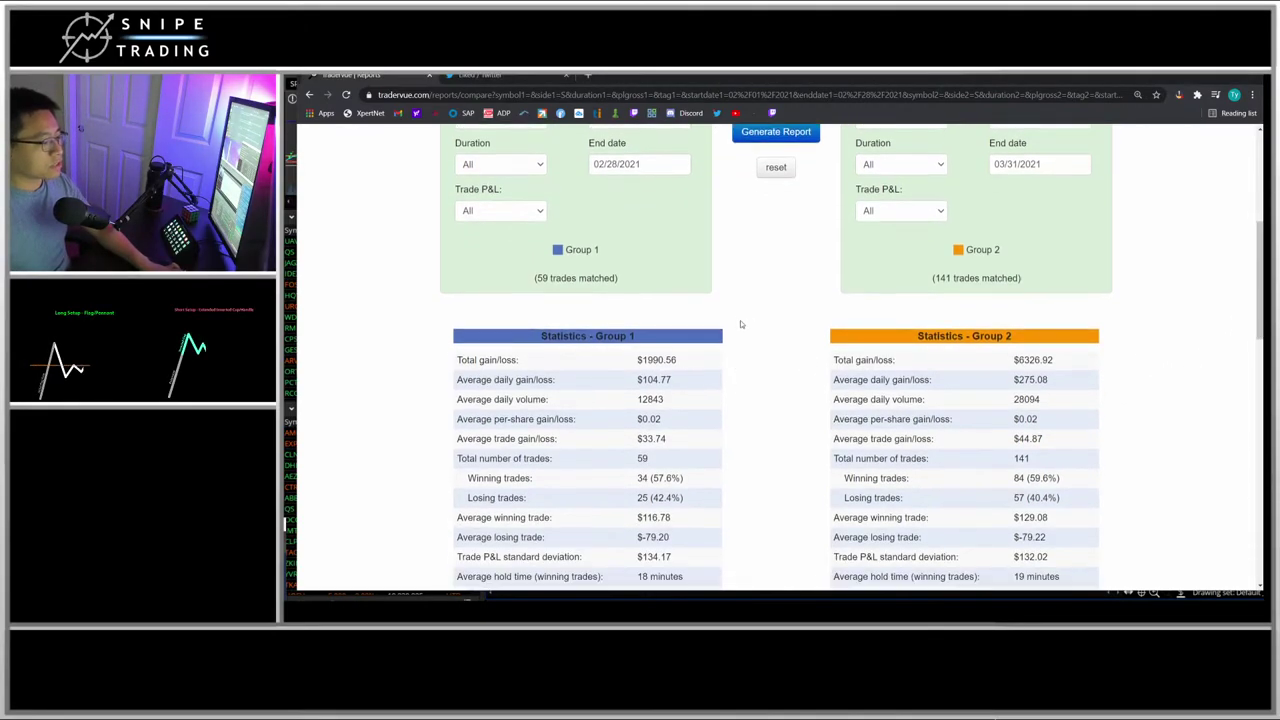
pyautogui.moveTo(1259, 329); pyautogui.dragTo(1260, 375)
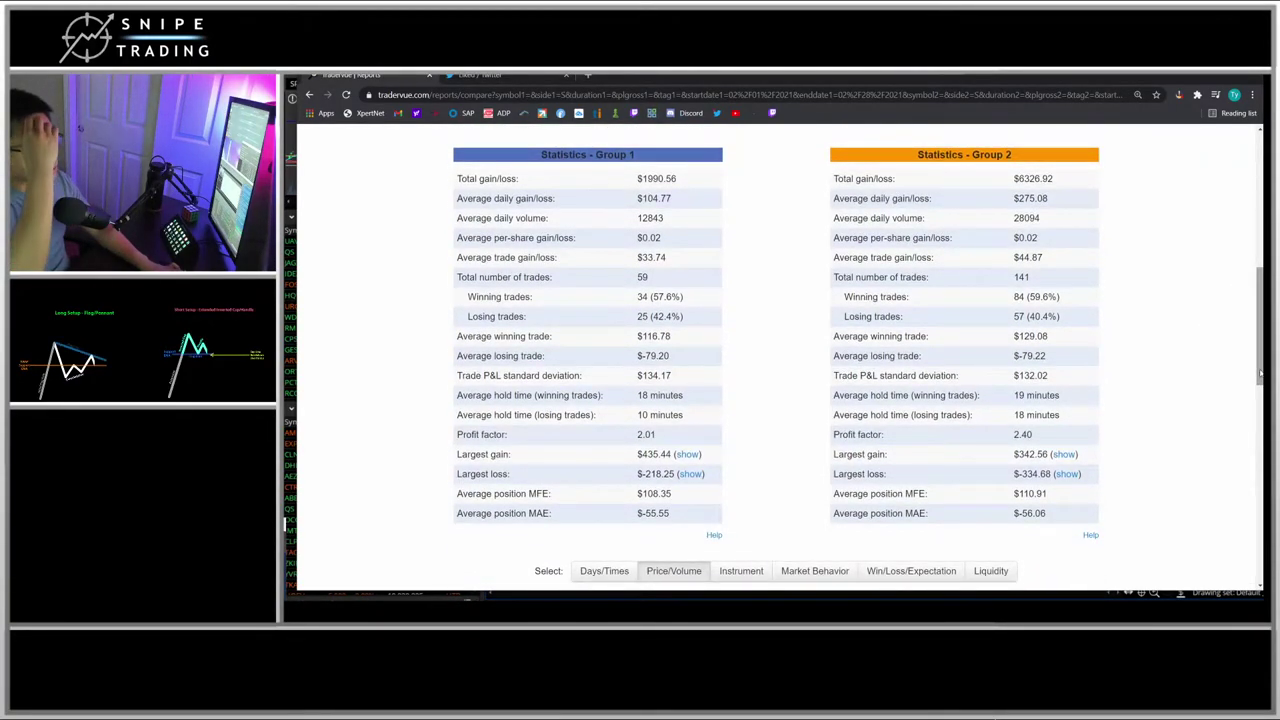
pyautogui.moveTo(1260, 375); pyautogui.dragTo(1260, 236)
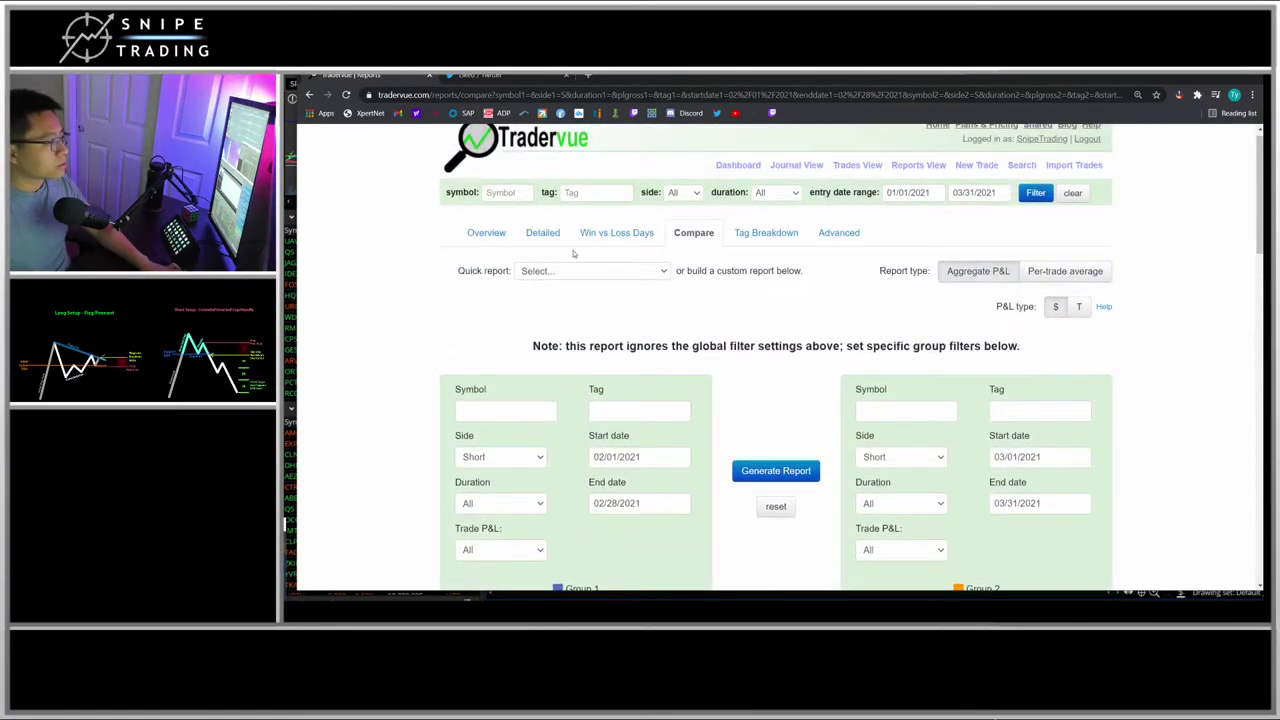
# Step: Open the Detailed report and browse its Days/Times charts
pyautogui.click(541, 234)
pyautogui.scroll(-2, 930, 370)
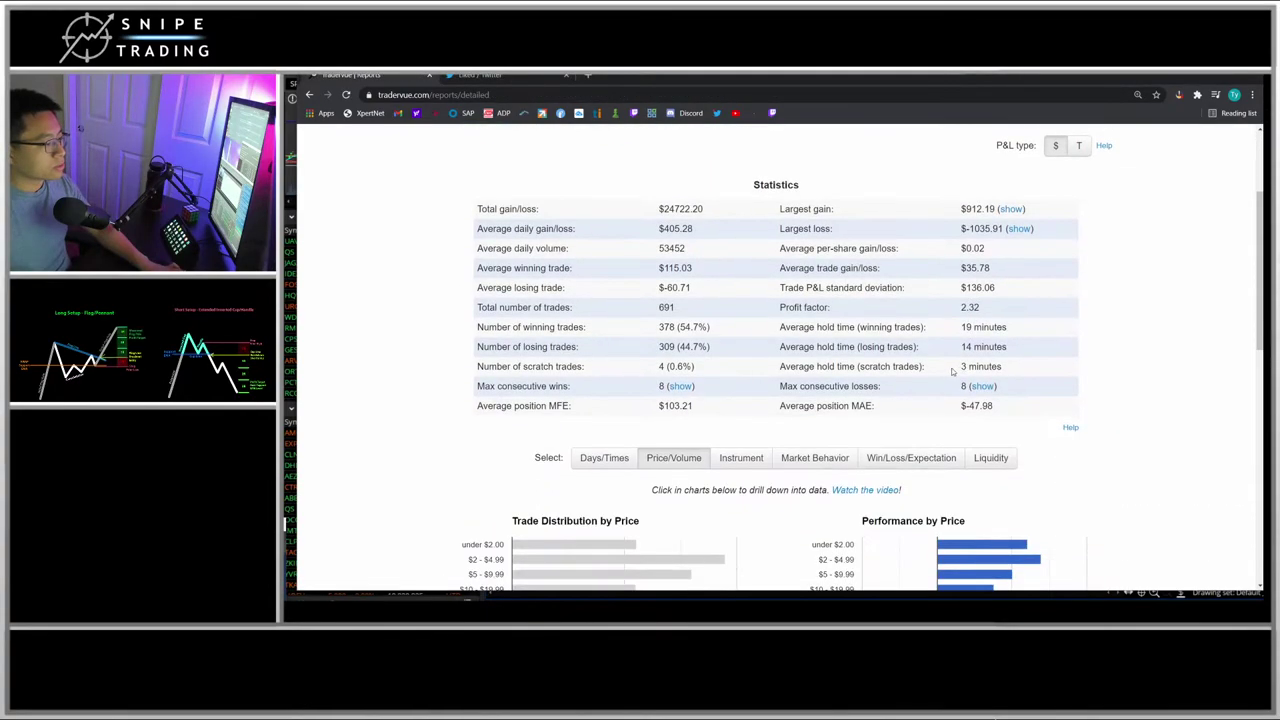
pyautogui.scroll(-5, 900, 380)
pyautogui.scroll(2, 866, 386)
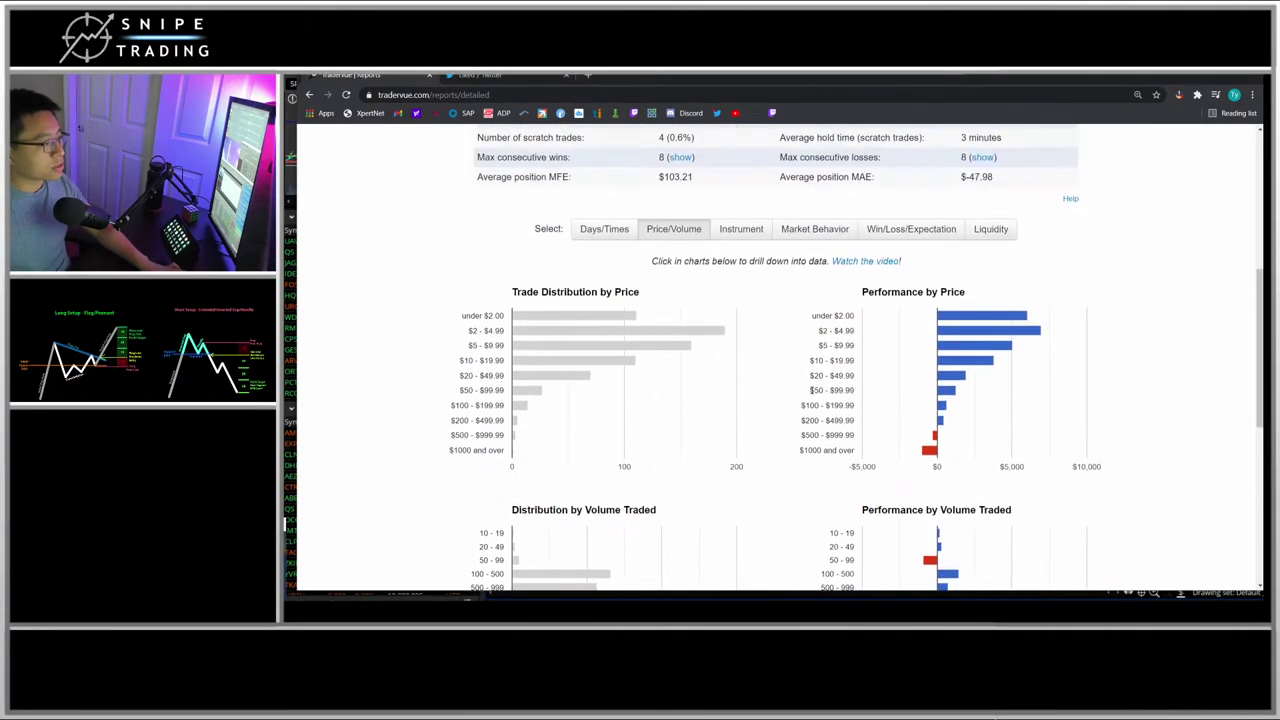
pyautogui.scroll(-3, 788, 367)
pyautogui.scroll(3, 788, 367)
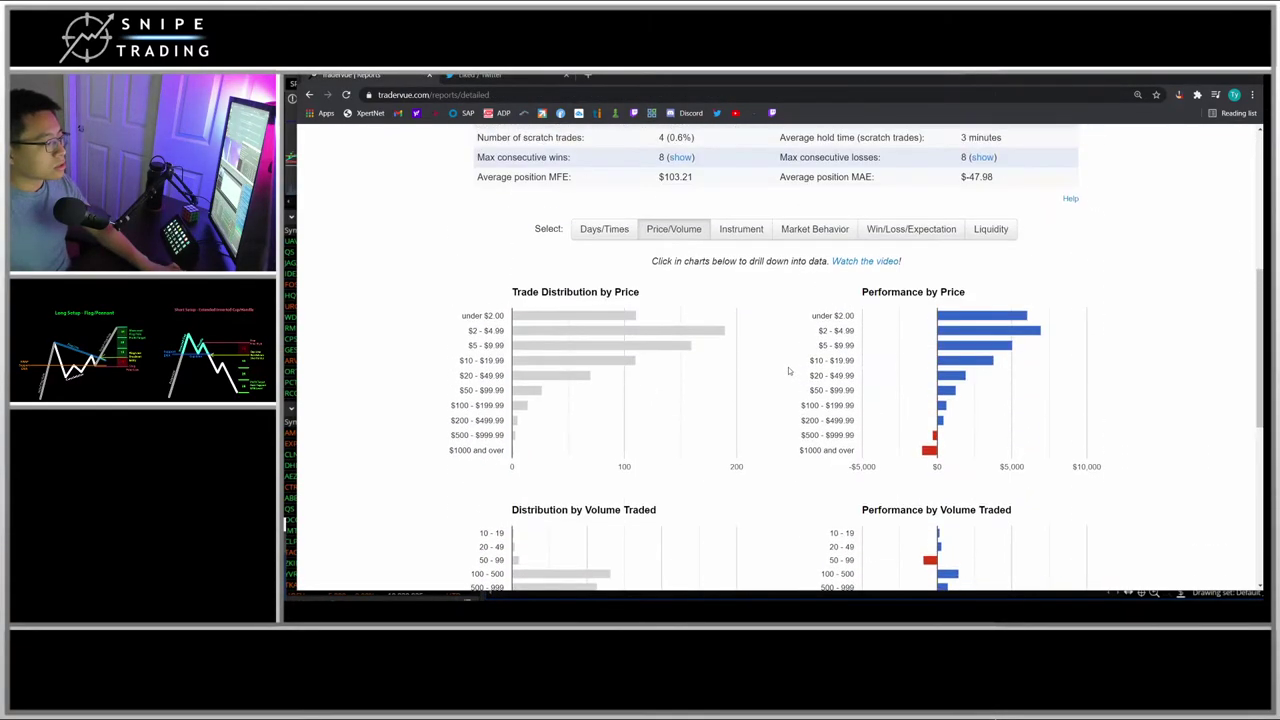
pyautogui.click(594, 230)
pyautogui.scroll(-2, 938, 400)
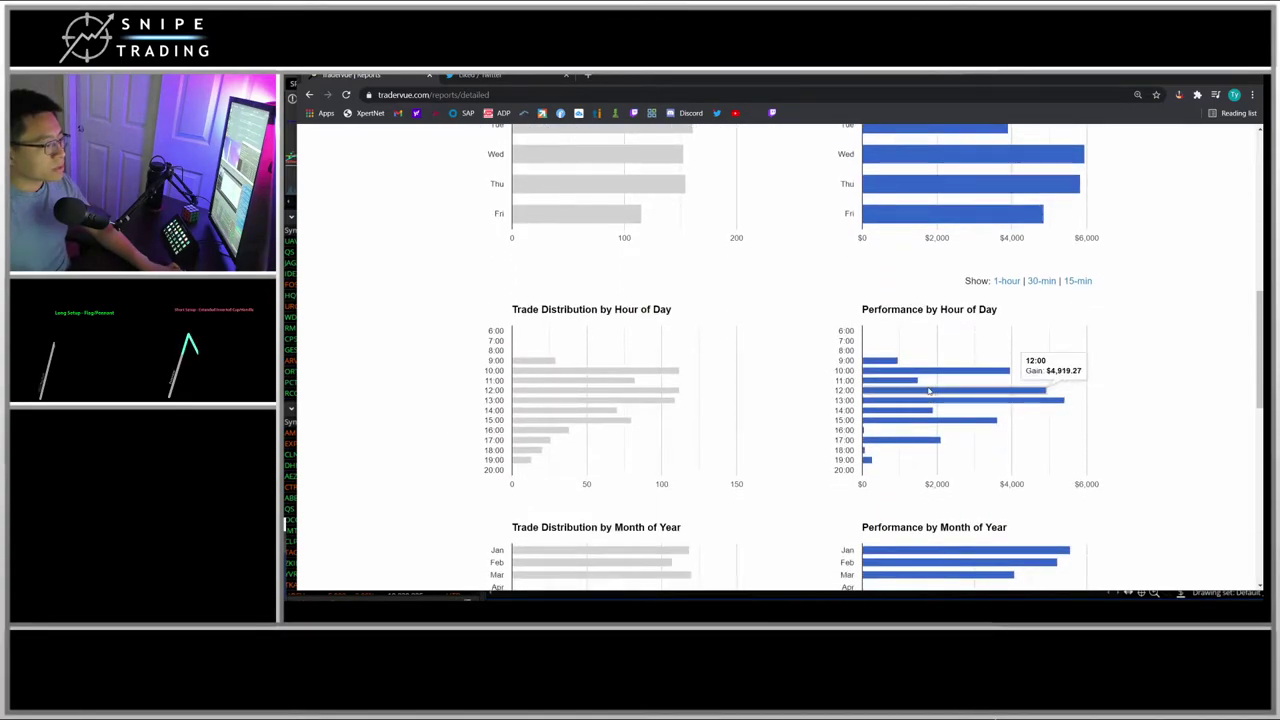
pyautogui.scroll(15, 930, 392)
# Step: Set the entry start date to March 1, 2021
pyautogui.click(936, 204)
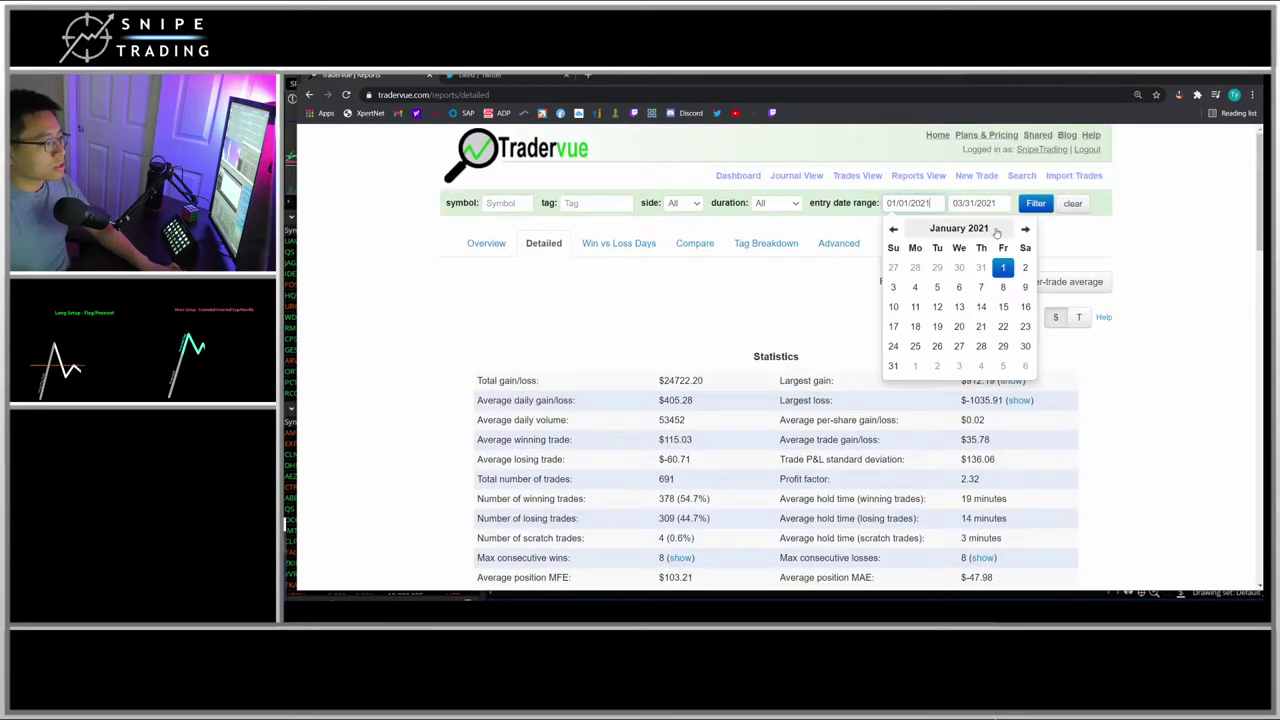
pyautogui.click(1025, 229)
pyautogui.click(1025, 229)
pyautogui.click(912, 267)
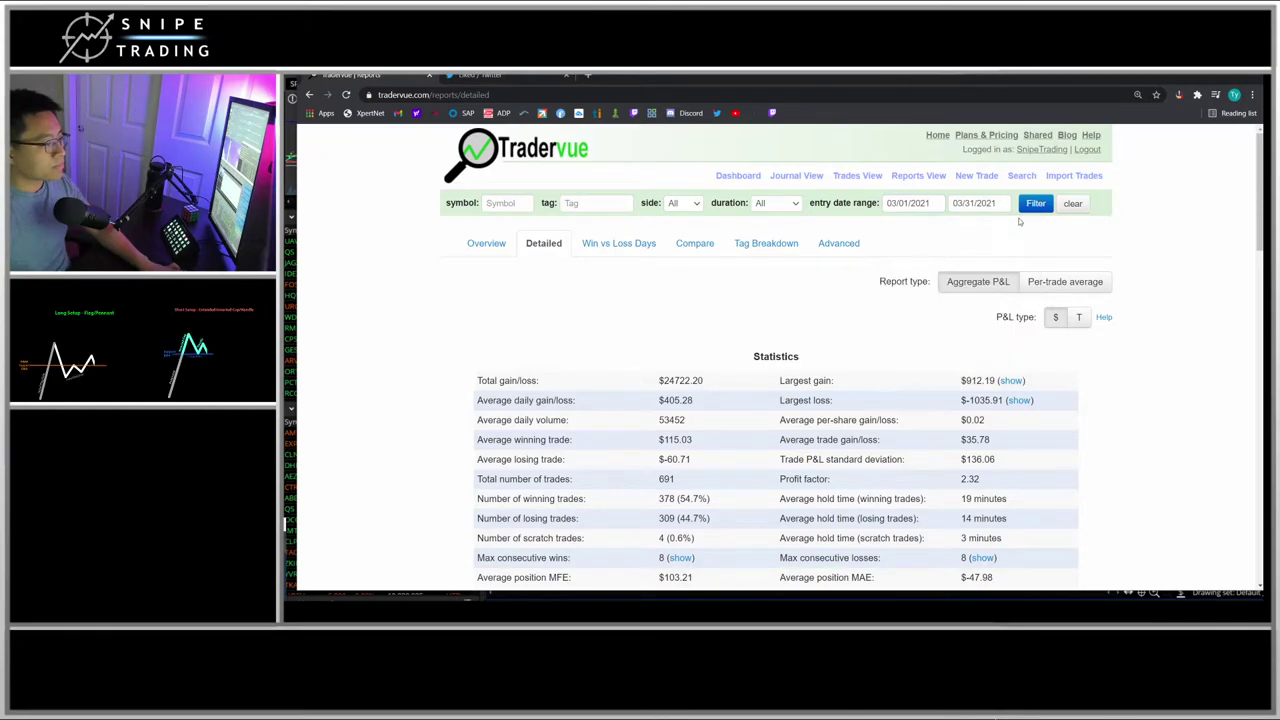
# Step: Apply the March 2021 date range and mark the 10:00 row in the hour chart
pyautogui.click(1035, 203)
pyautogui.scroll(-2, 1045, 369)
pyautogui.scroll(-5, 1045, 369)
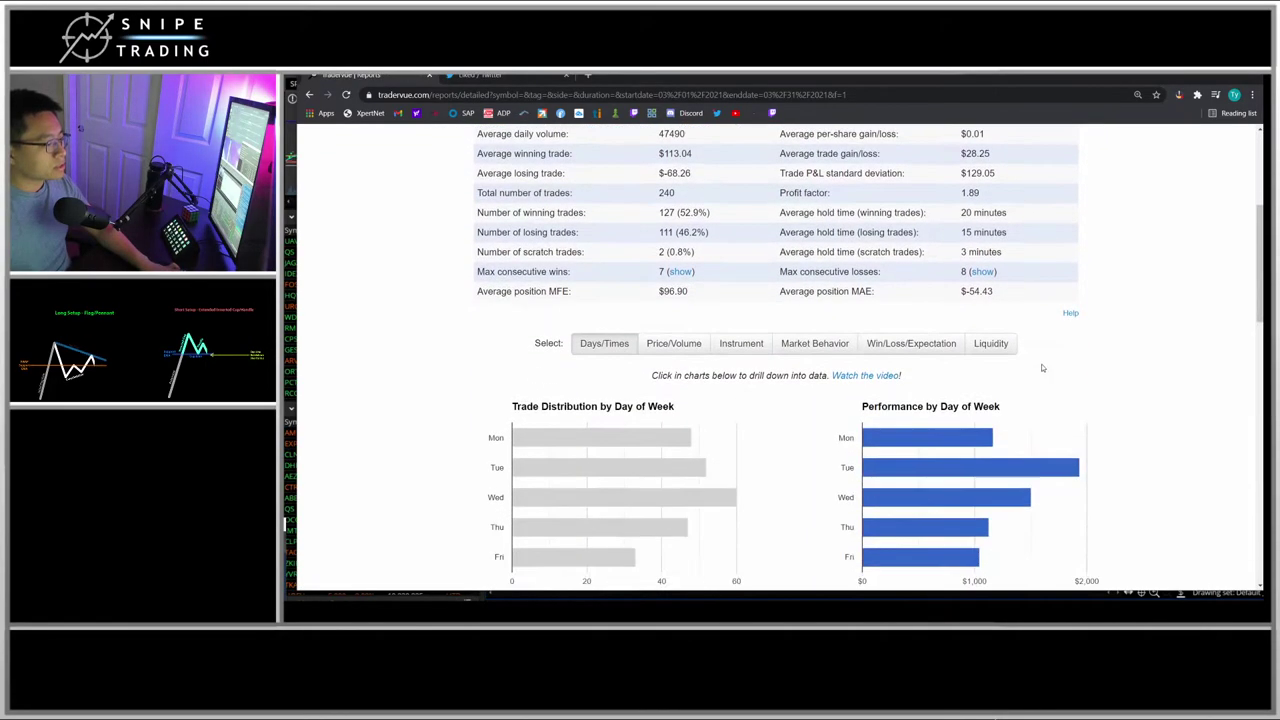
pyautogui.scroll(-1, 1000, 425)
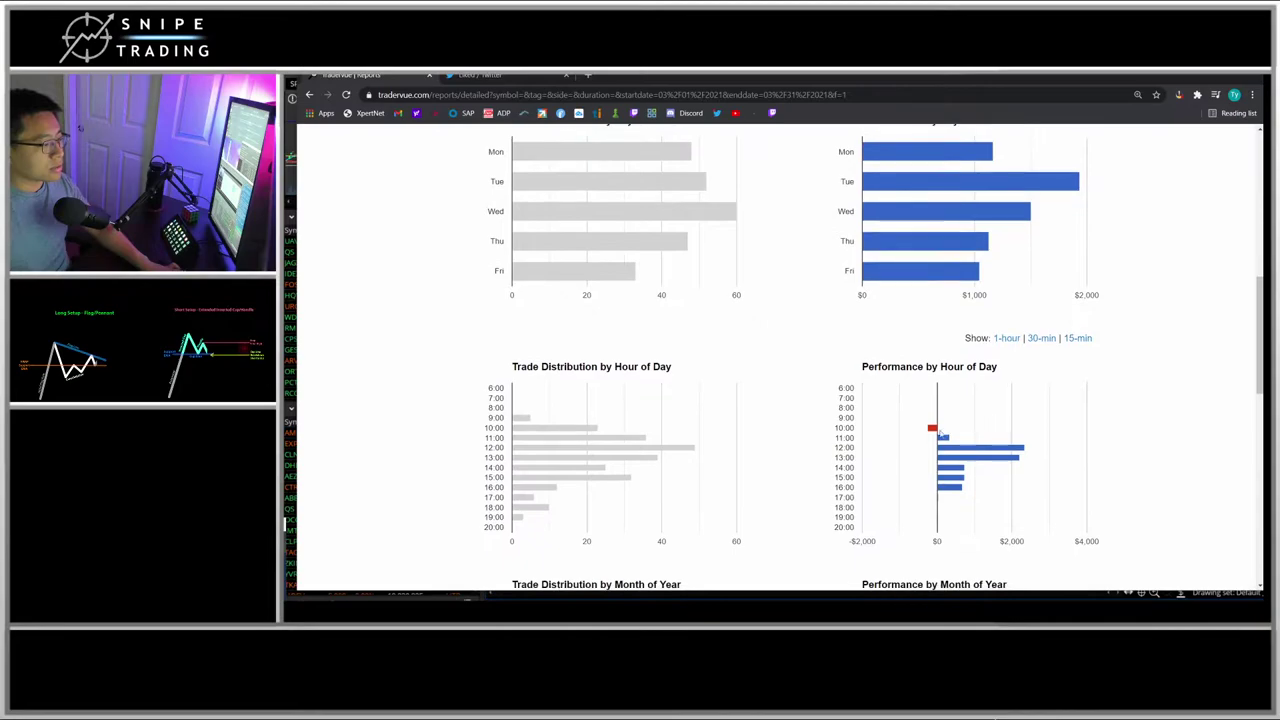
pyautogui.moveTo(928, 438)
pyautogui.mouseDown()
pyautogui.moveTo(962, 436)
pyautogui.moveTo(925, 420)
pyautogui.moveTo(924, 438)
pyautogui.mouseUp()
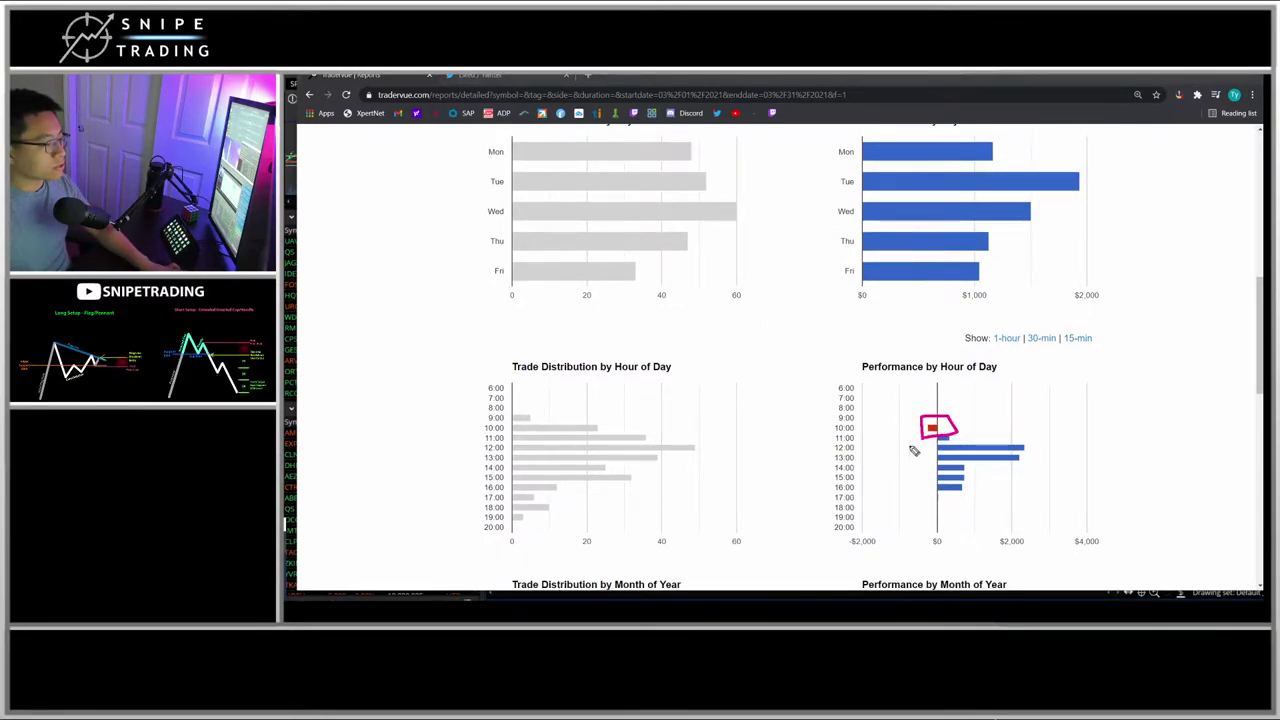
pyautogui.moveTo(920, 432); pyautogui.dragTo(978, 430)
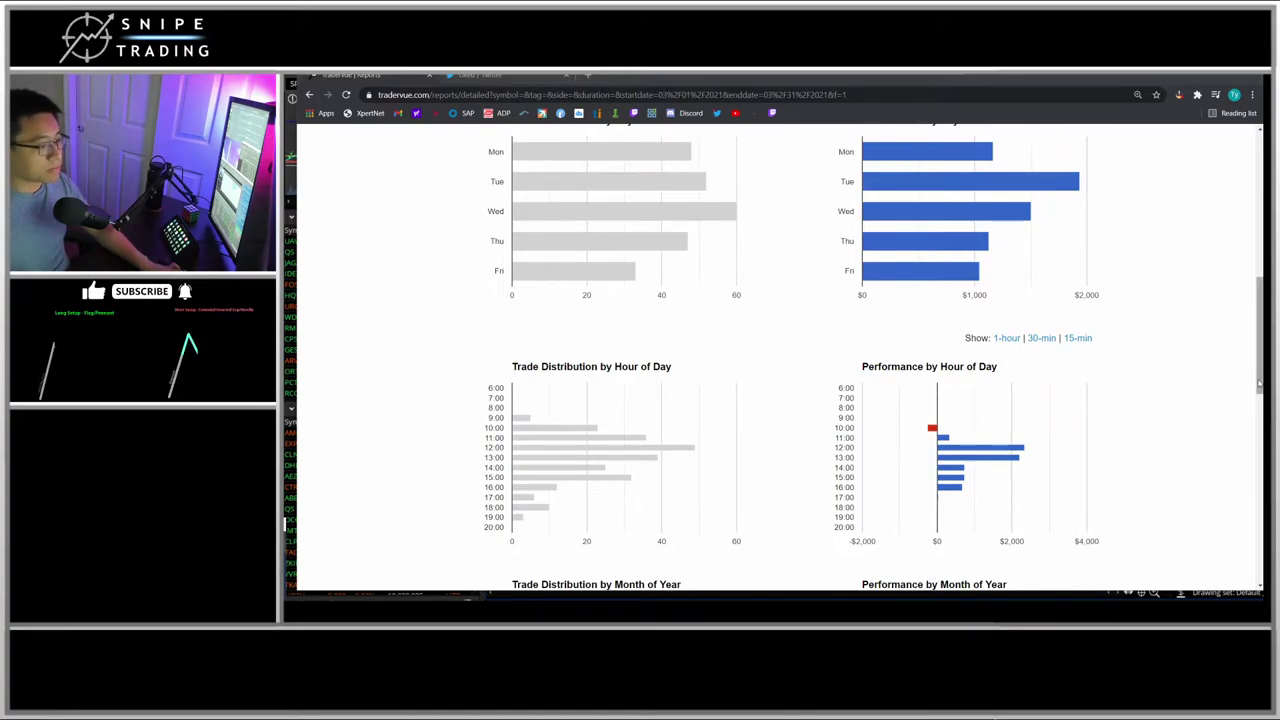
pyautogui.scroll(-1, 1236, 393)
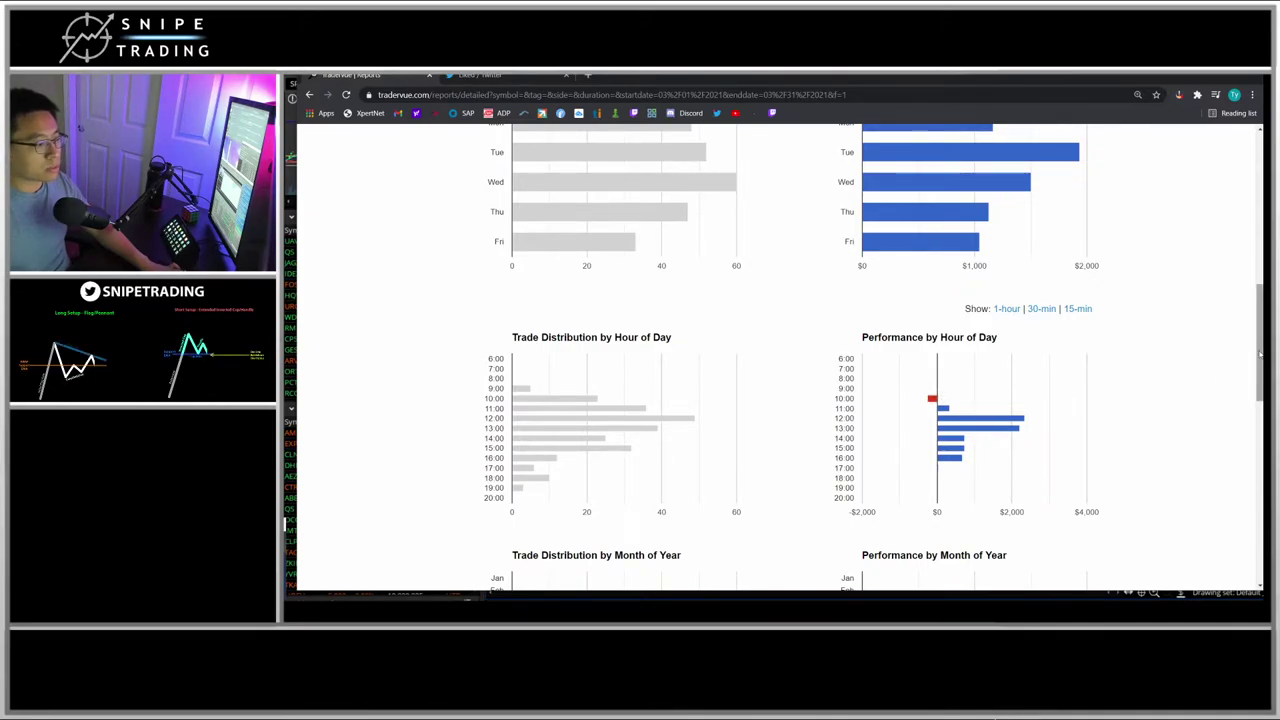
pyautogui.scroll(-2, 1245, 358)
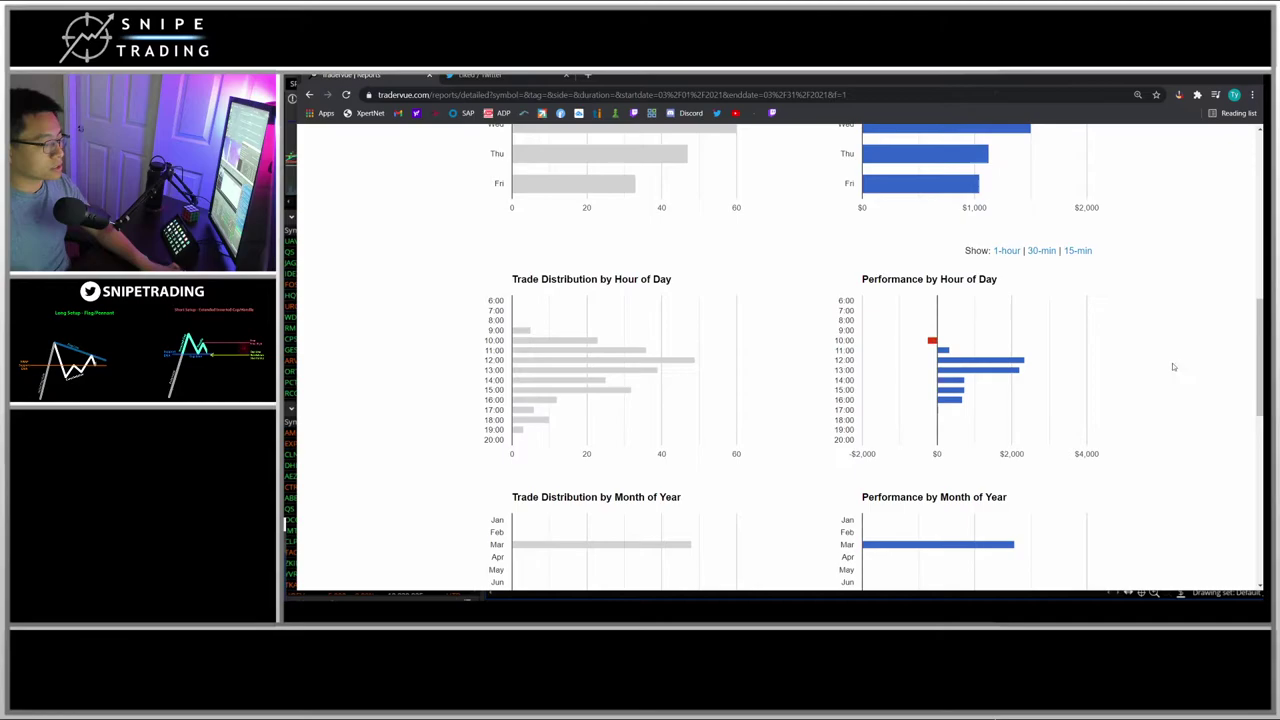
pyautogui.scroll(1, 1256, 337)
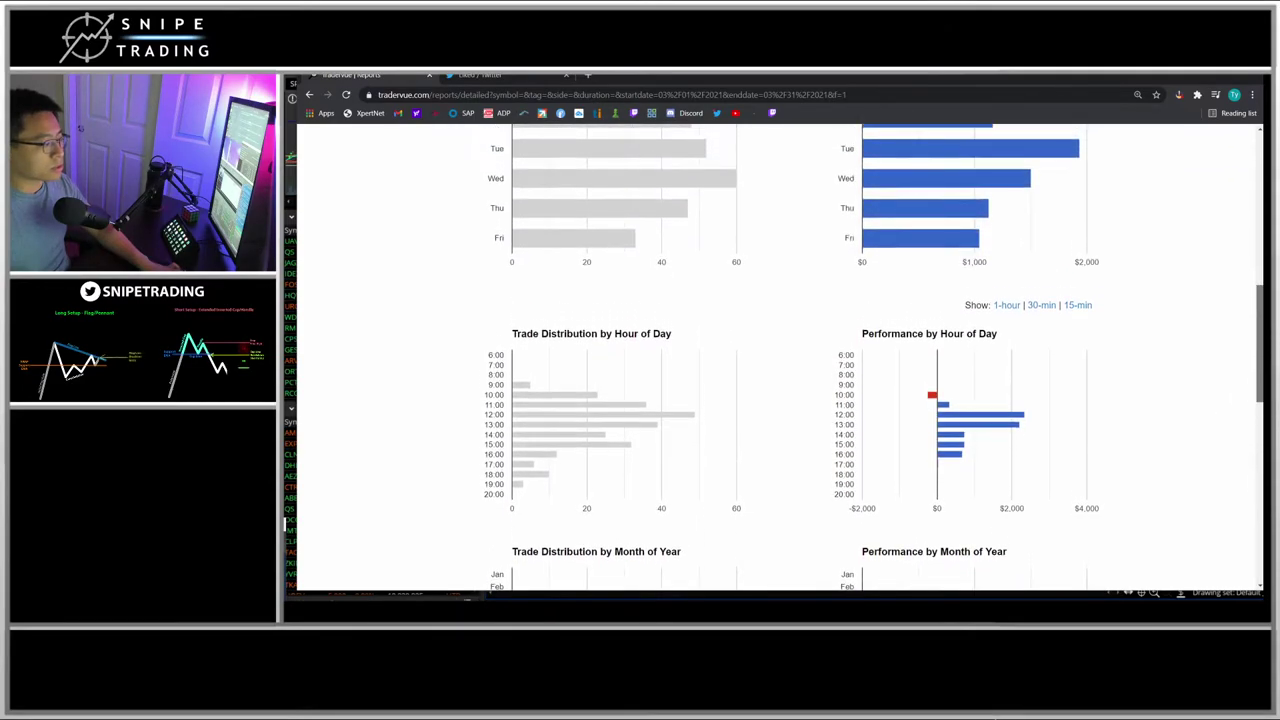
# Step: Show the Win/Loss Ratio pie and win/loss P&L comparison charts
pyautogui.moveTo(930, 395)
pyautogui.scroll(2, 1259, 340)
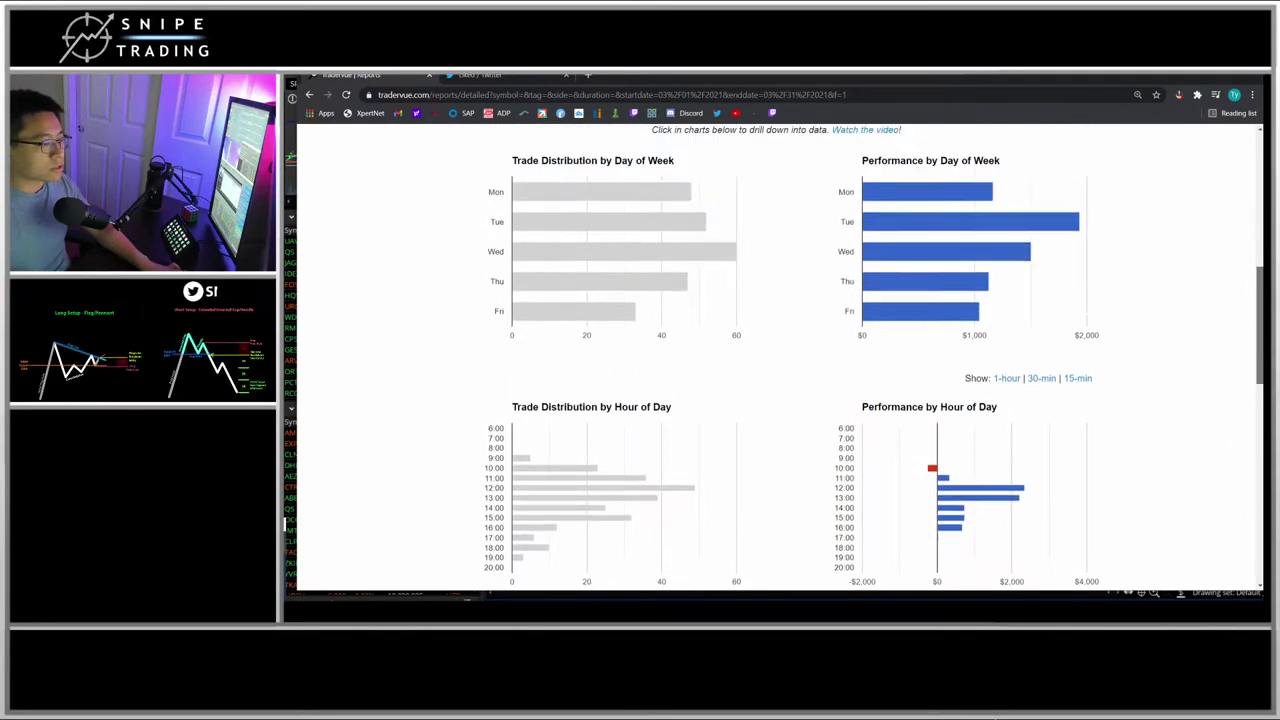
pyautogui.scroll(1, 816, 262)
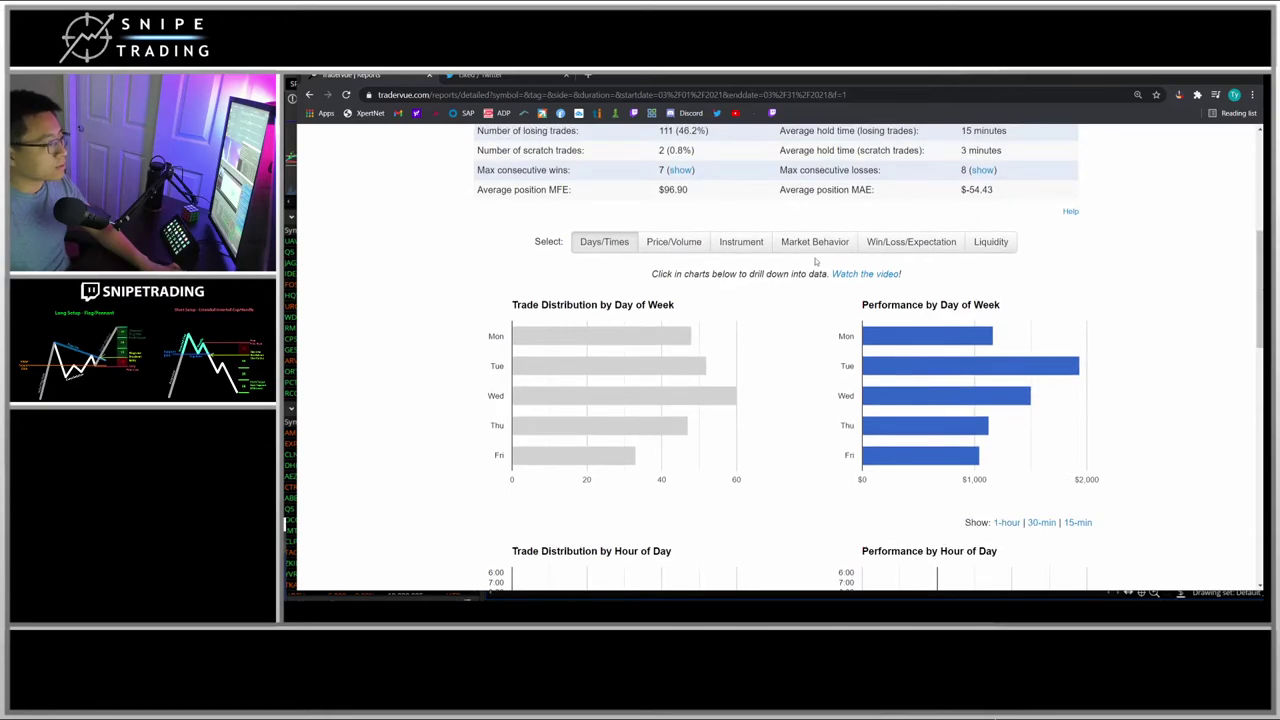
pyautogui.click(872, 247)
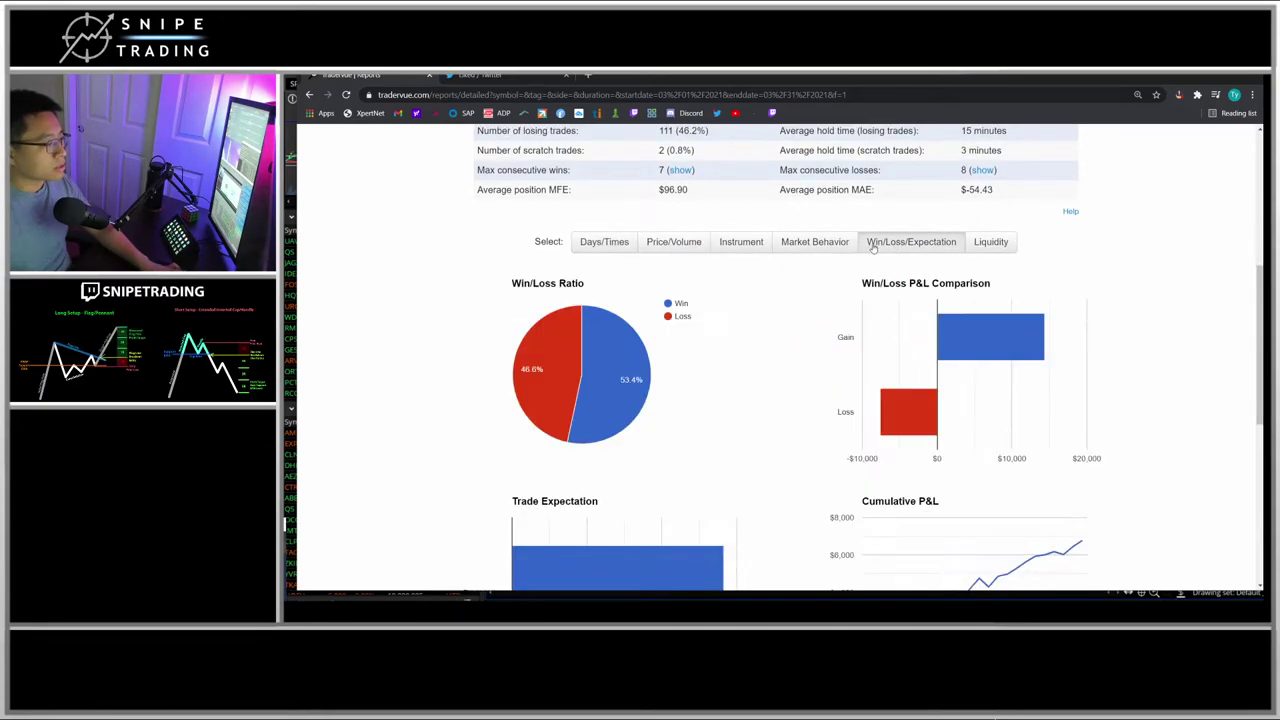
pyautogui.scroll(-3, 791, 270)
pyautogui.scroll(3, 833, 287)
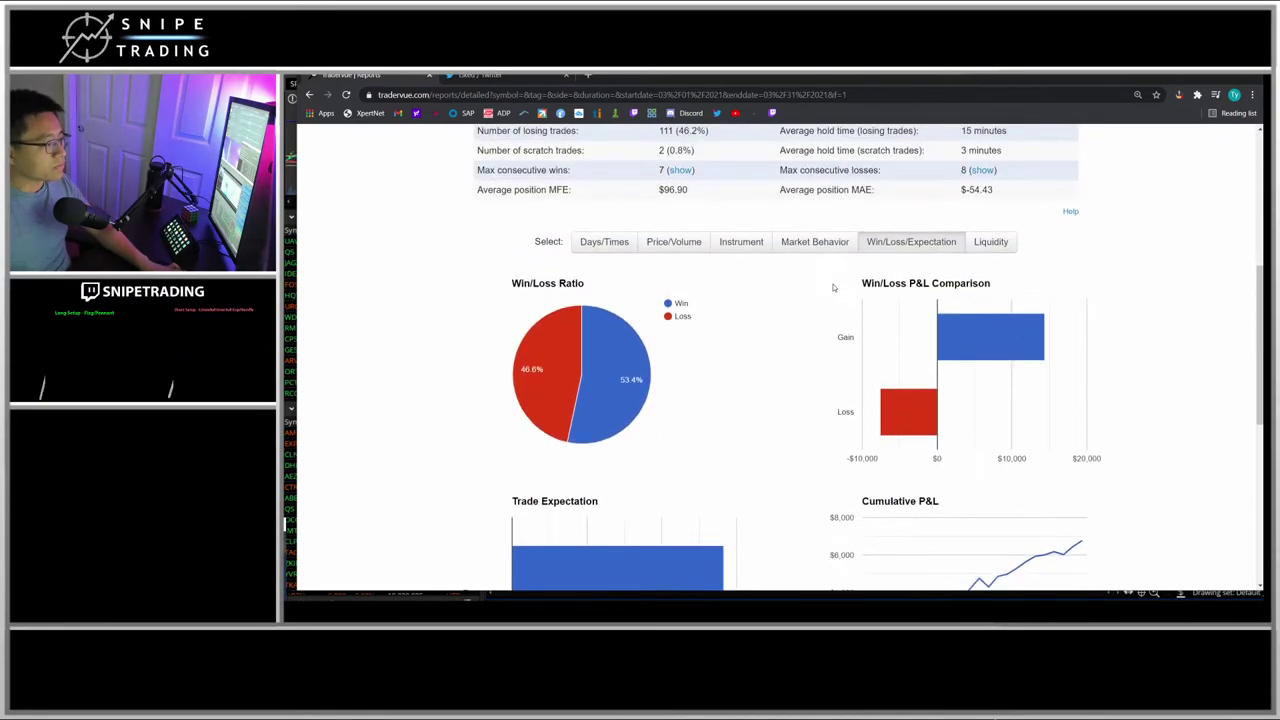
# Step: Show the Market Behavior breakdown and review the SPY Movement and SPY Opening Gap charts
pyautogui.click(800, 248)
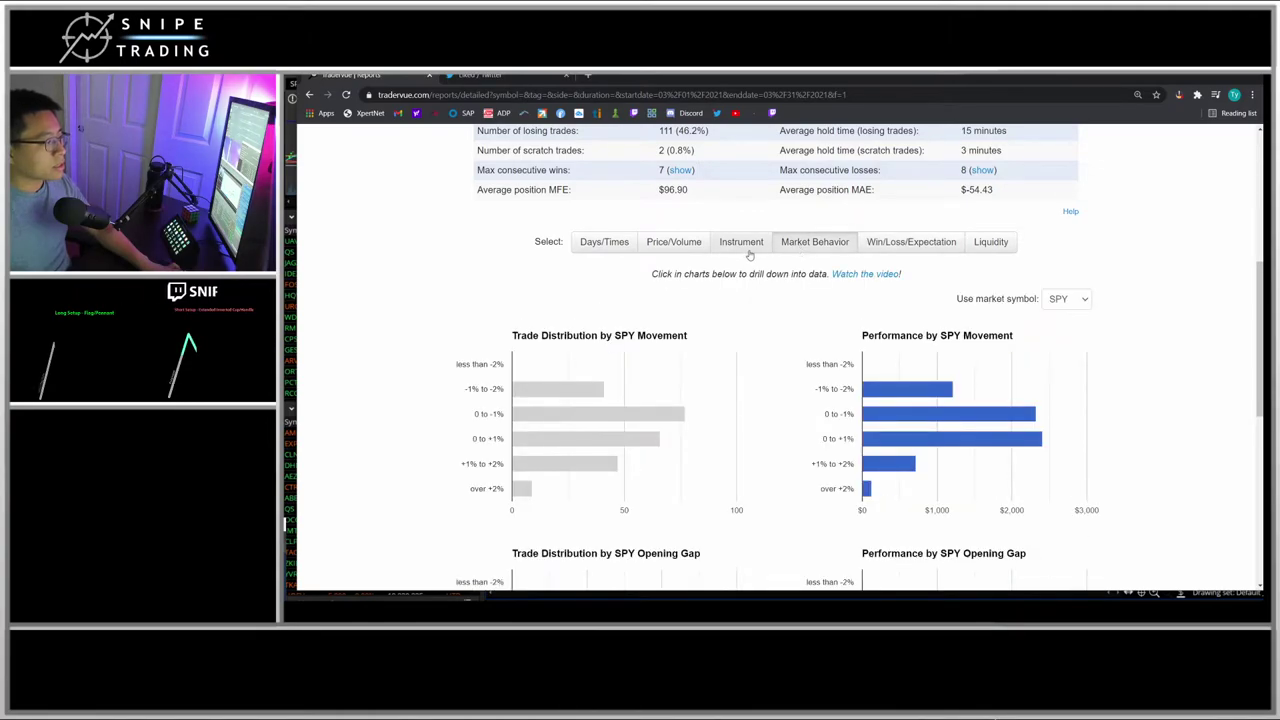
pyautogui.scroll(-2, 866, 307)
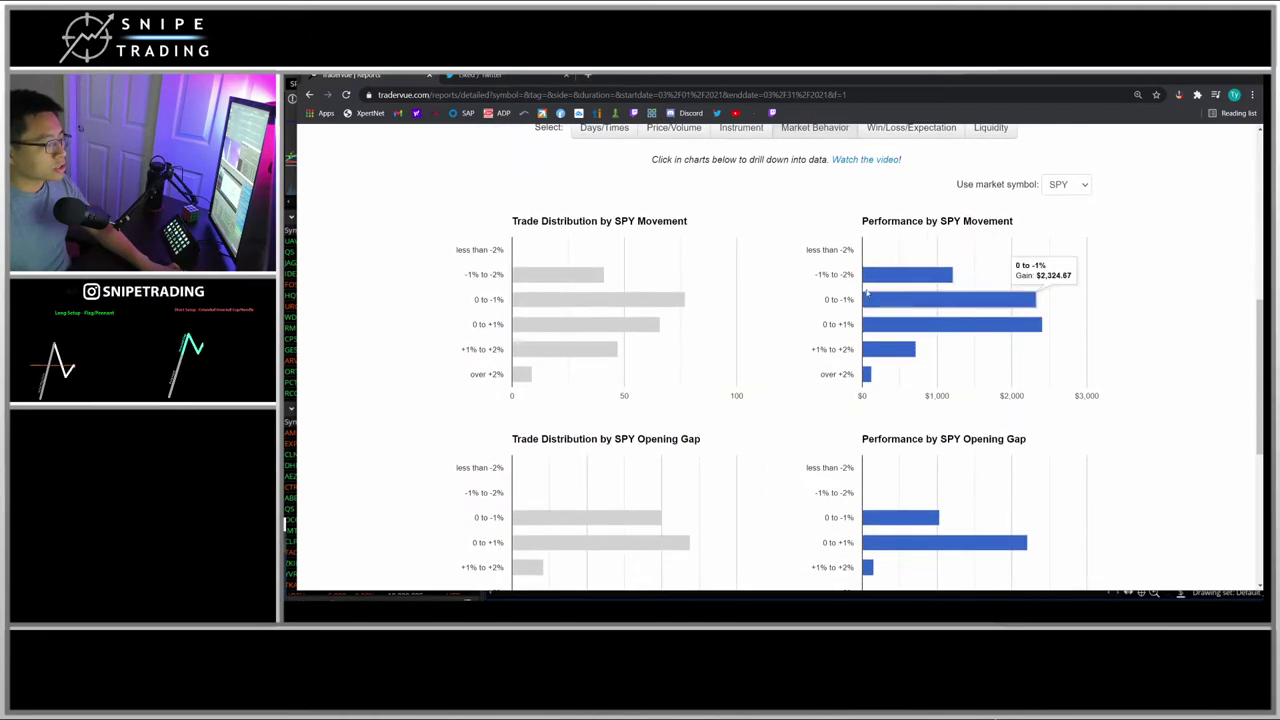
pyautogui.moveTo(848, 263)
pyautogui.mouseDown()
pyautogui.moveTo(1040, 278)
pyautogui.moveTo(1064, 350)
pyautogui.moveTo(886, 390)
pyautogui.moveTo(838, 332)
pyautogui.mouseUp()
pyautogui.press('Escape')
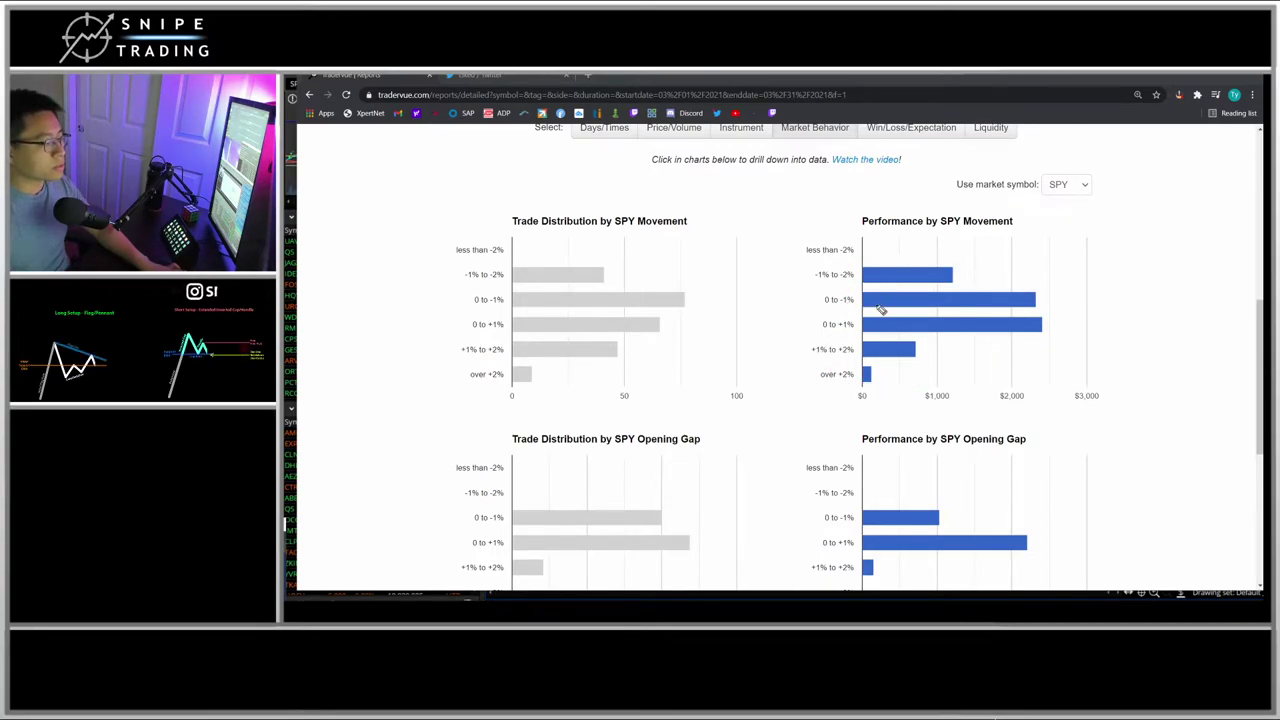
pyautogui.moveTo(908, 274)
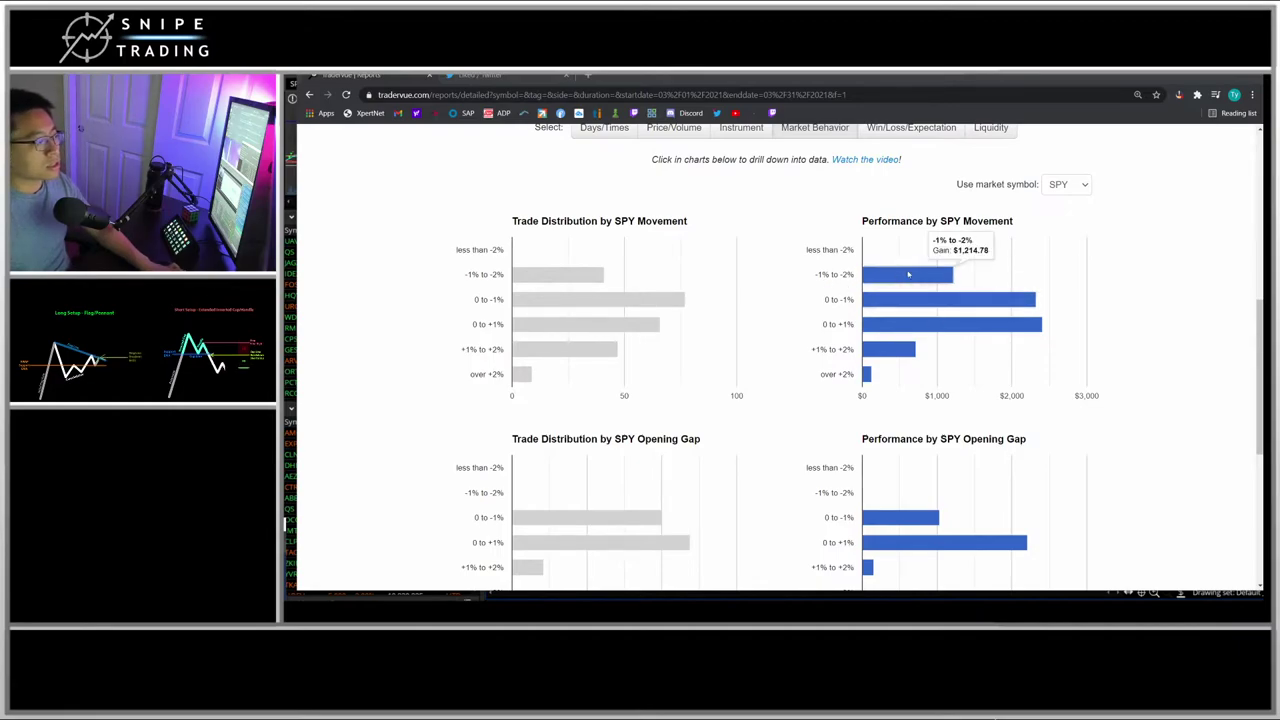
pyautogui.moveTo(910, 305)
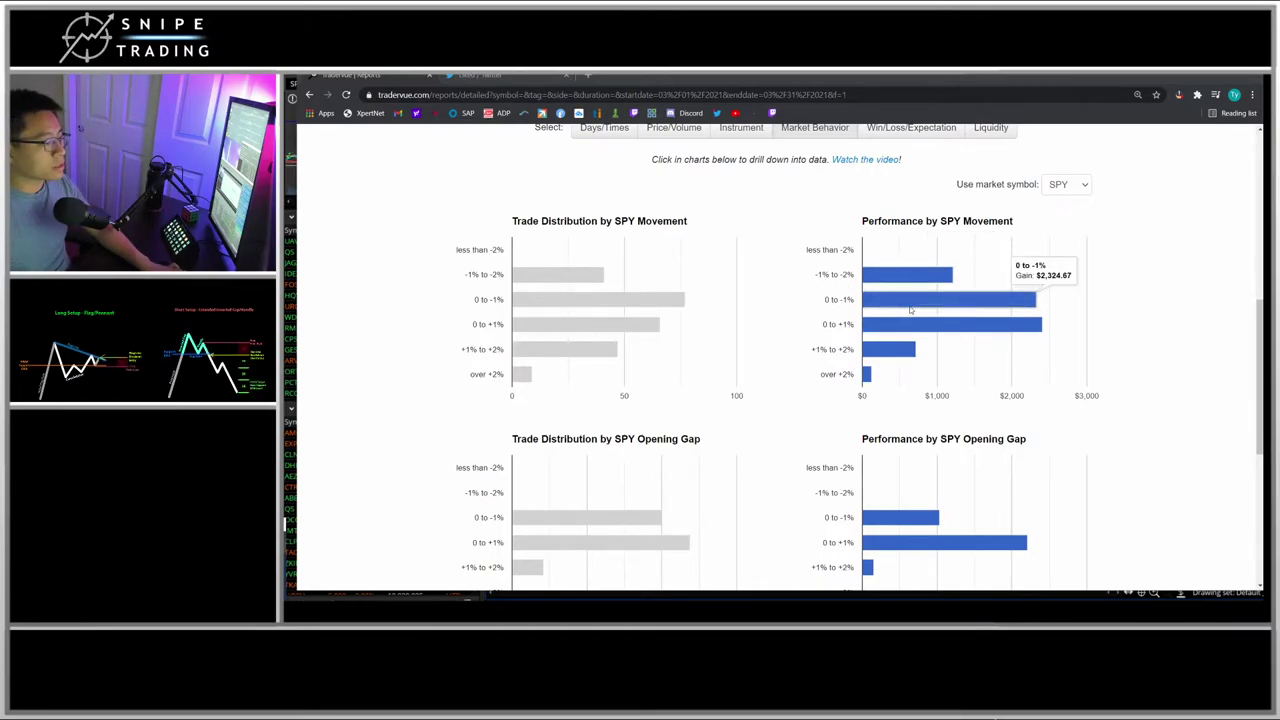
pyautogui.scroll(-2, 1109, 371)
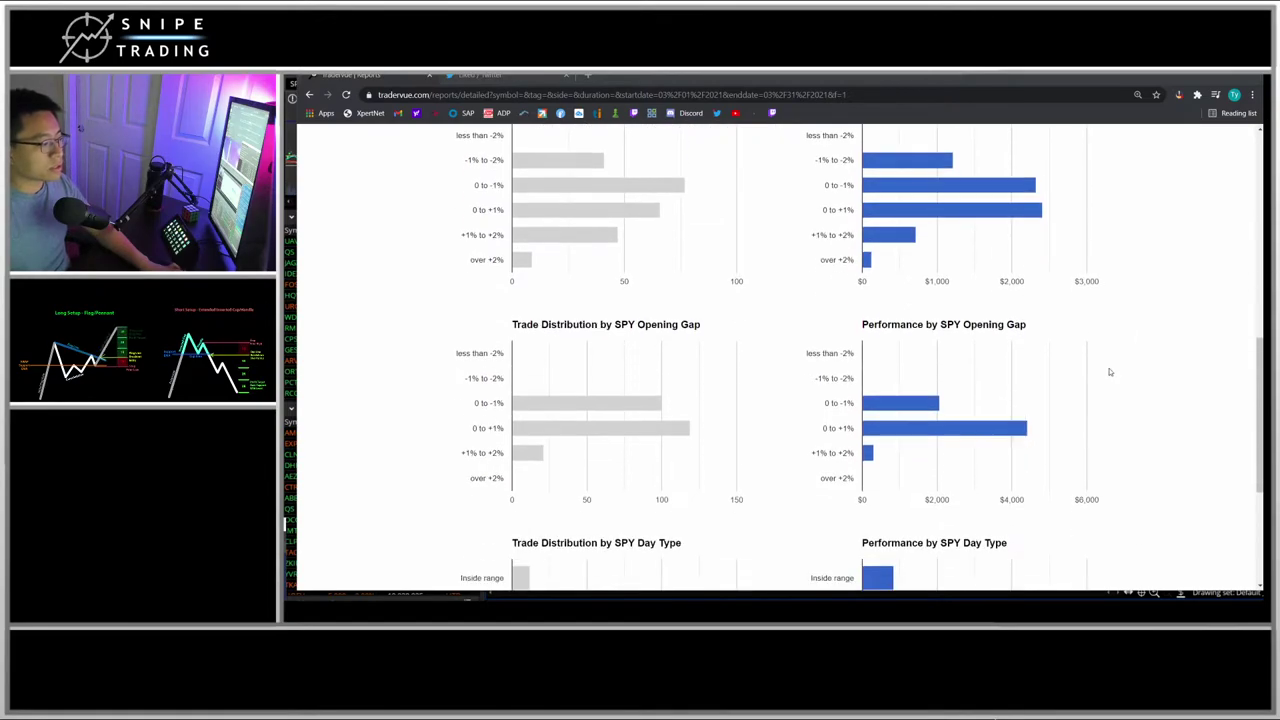
pyautogui.scroll(5, 1034, 355)
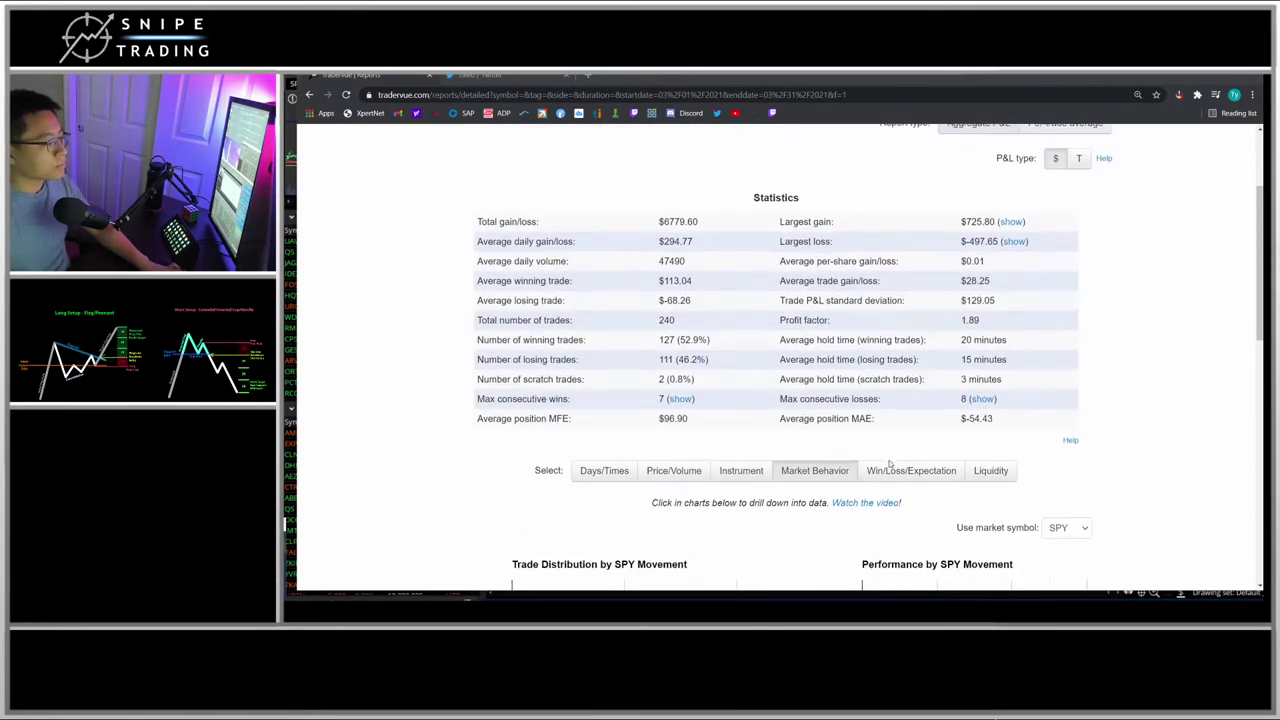
# Step: Return to the Win/Loss/Expectation charts after briefly viewing the Liquidity breakdown
pyautogui.click(892, 465)
pyautogui.scroll(-1, 985, 472)
pyautogui.scroll(-1, 985, 472)
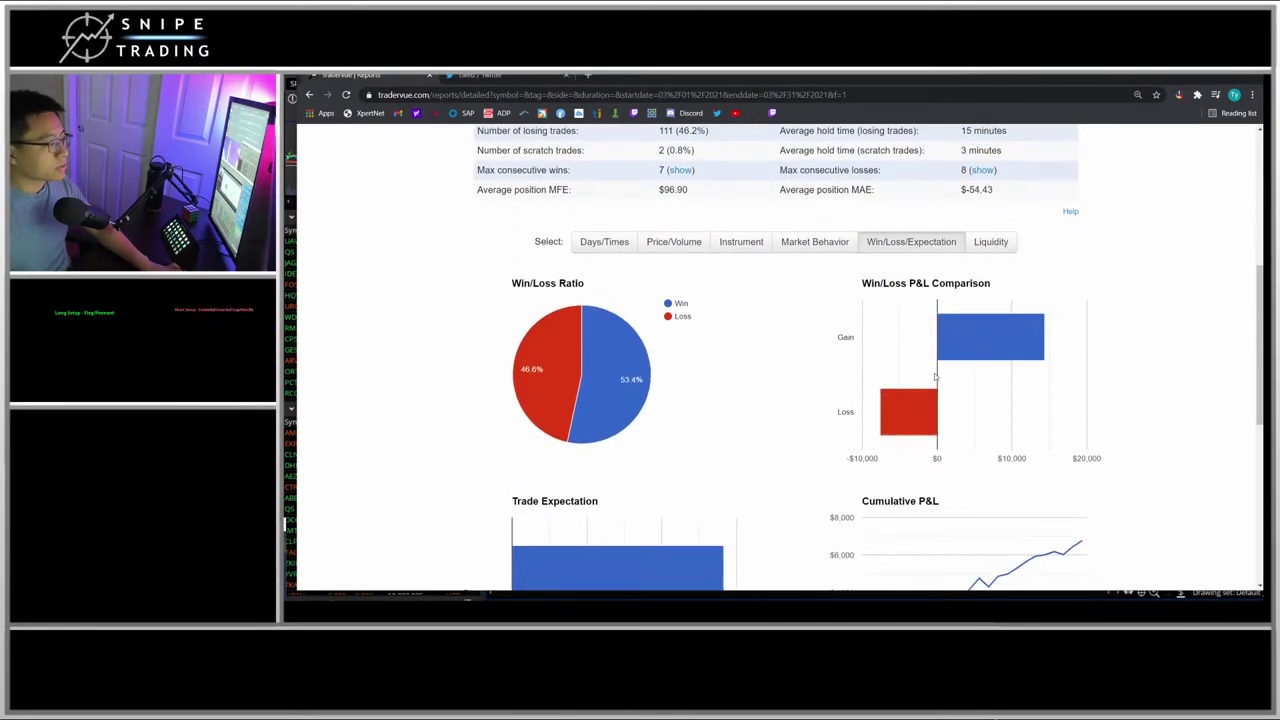
pyautogui.click(990, 242)
pyautogui.click(911, 242)
# Step: Review the Cumulative P&L and Drawdown charts, marking the rising P&L curve
pyautogui.scroll(1, 748, 397)
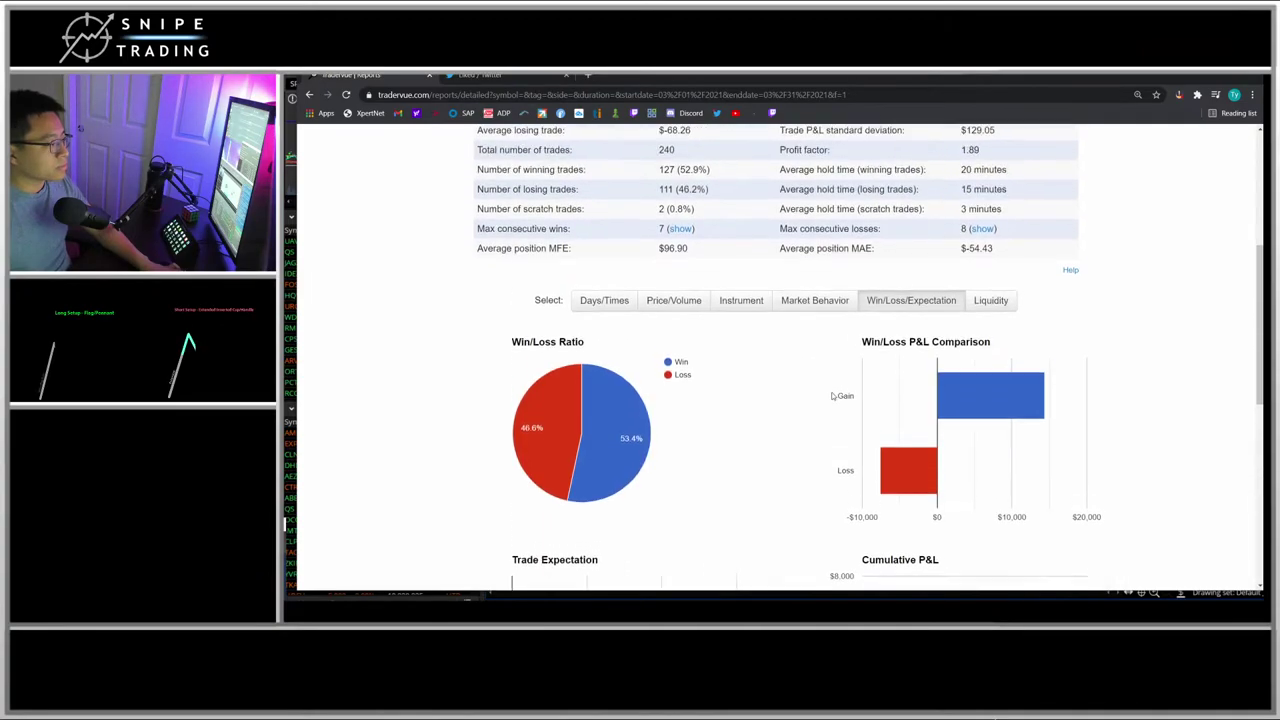
pyautogui.scroll(-2, 785, 391)
pyautogui.scroll(-3, 842, 399)
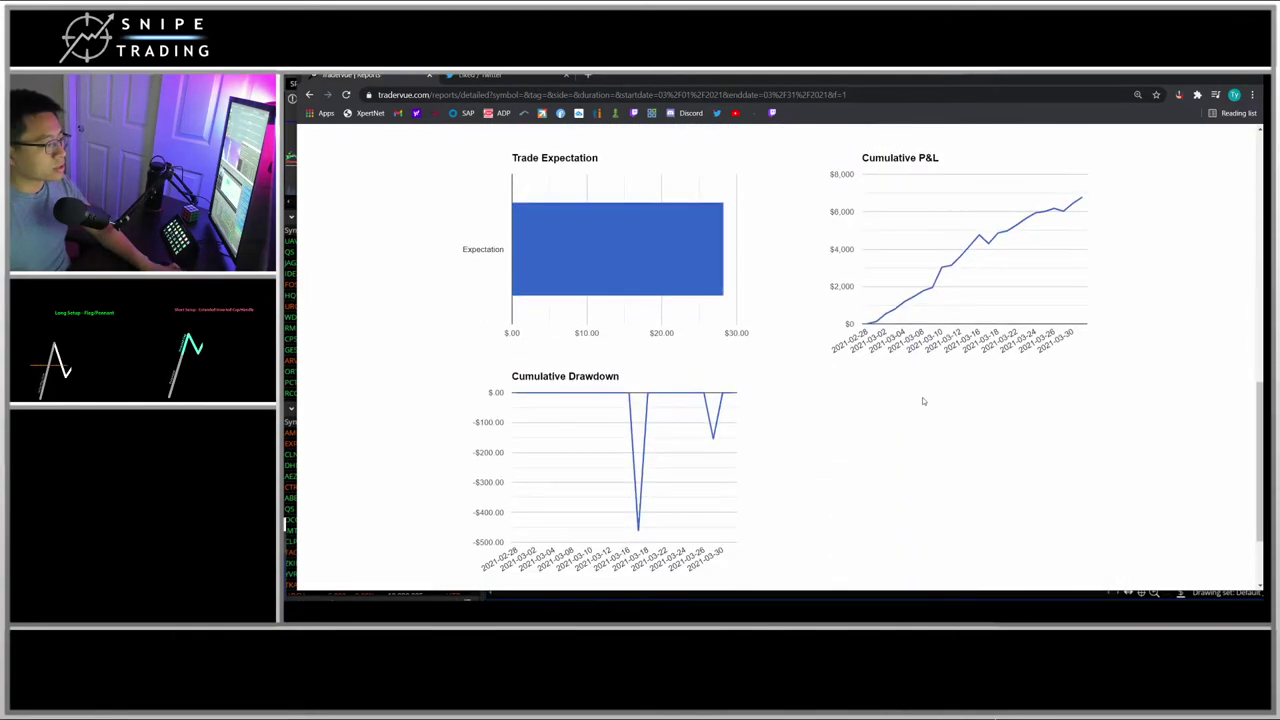
pyautogui.scroll(2, 922, 400)
pyautogui.moveTo(1082, 372)
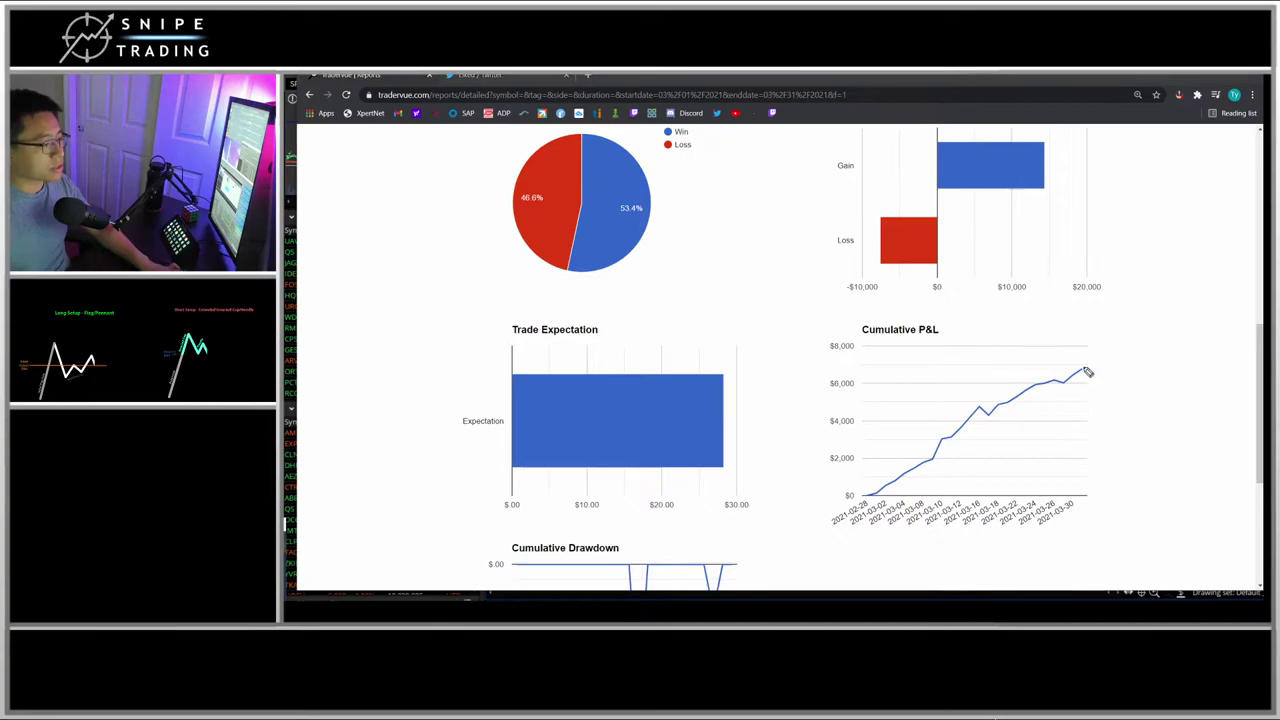
pyautogui.moveTo(1103, 354)
pyautogui.mouseDown()
pyautogui.moveTo(834, 505)
pyautogui.moveTo(1052, 388)
pyautogui.mouseUp()
pyautogui.moveTo(1010, 388); pyautogui.dragTo(1078, 381)
pyautogui.moveTo(1080, 372)
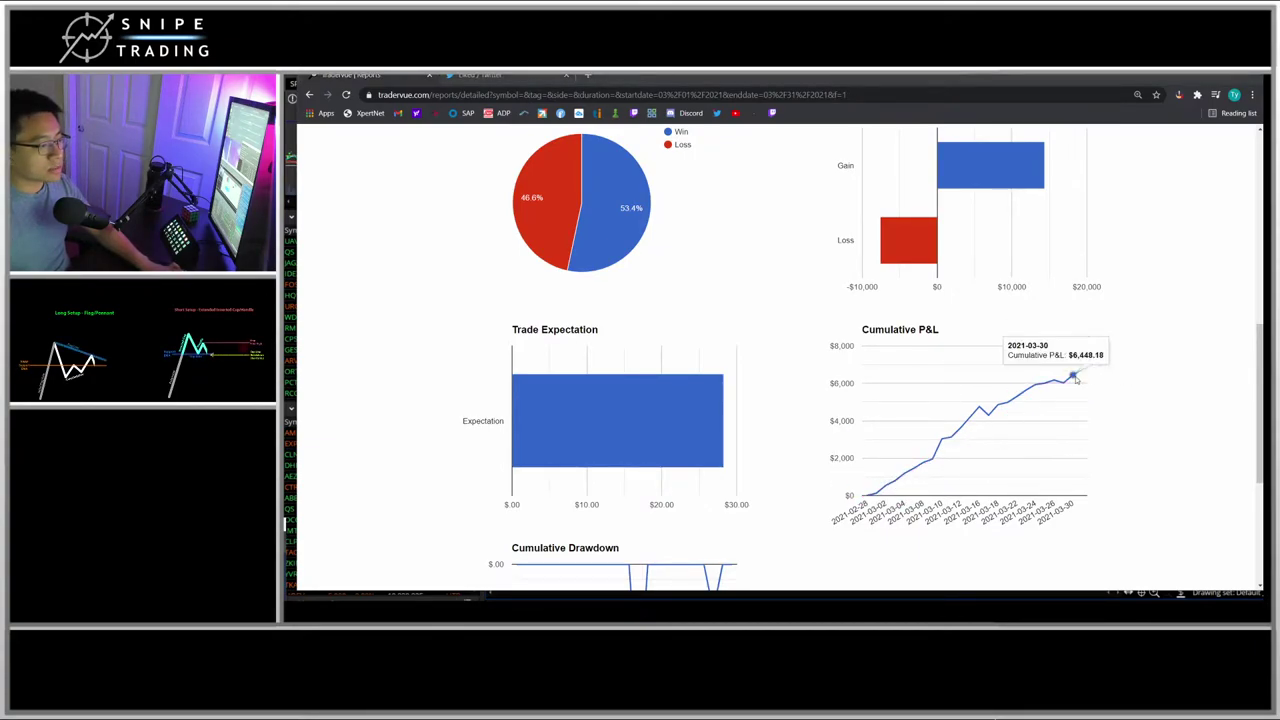
pyautogui.scroll(5, 1166, 351)
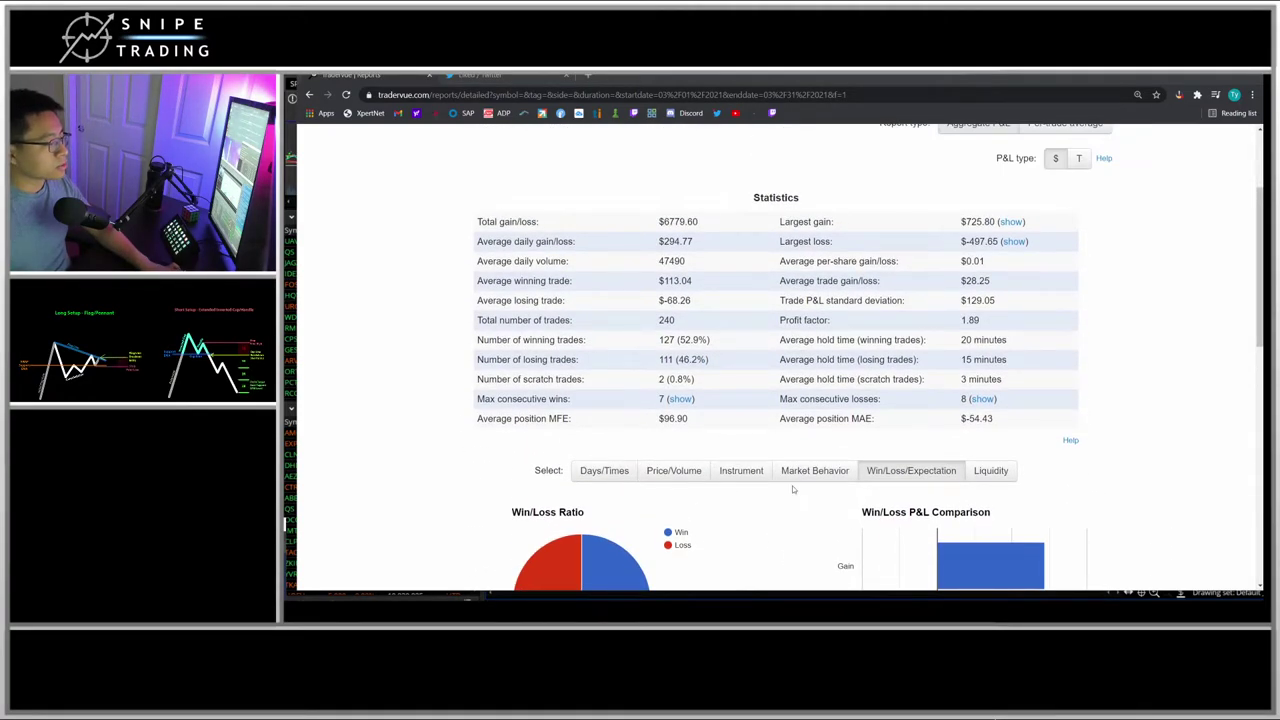
pyautogui.scroll(3, 674, 322)
pyautogui.click(484, 243)
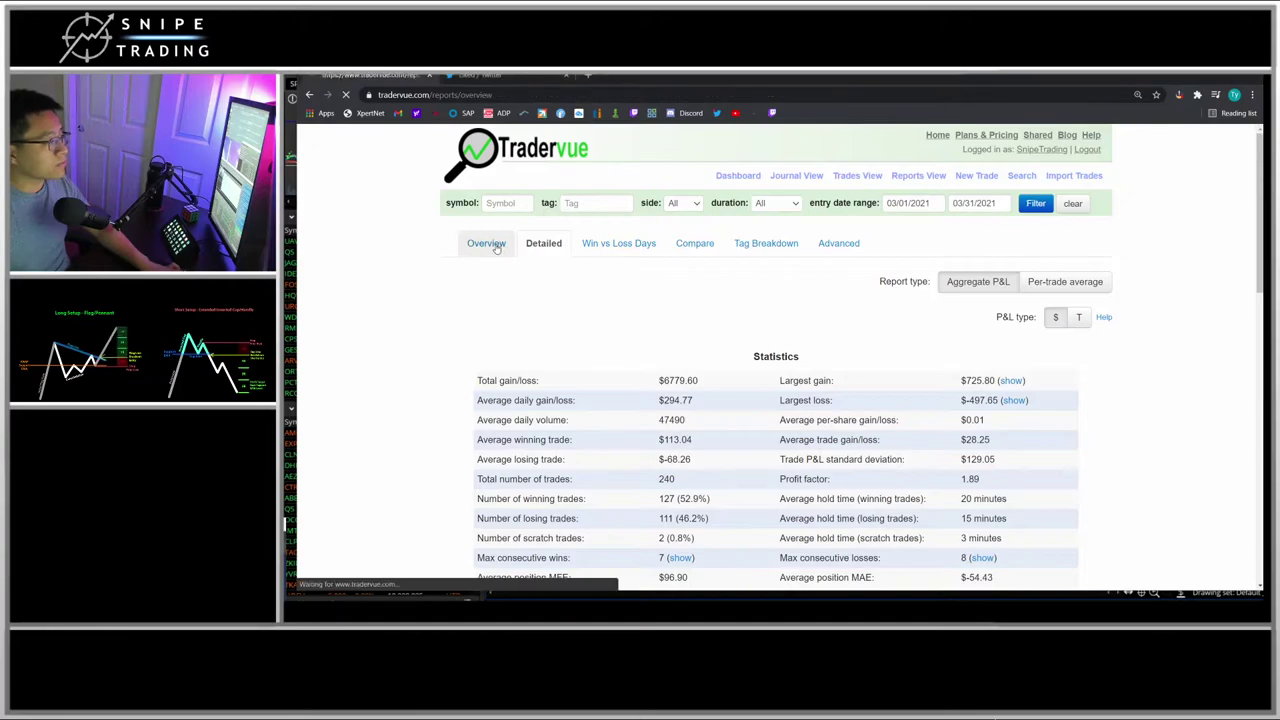
pyautogui.click(543, 245)
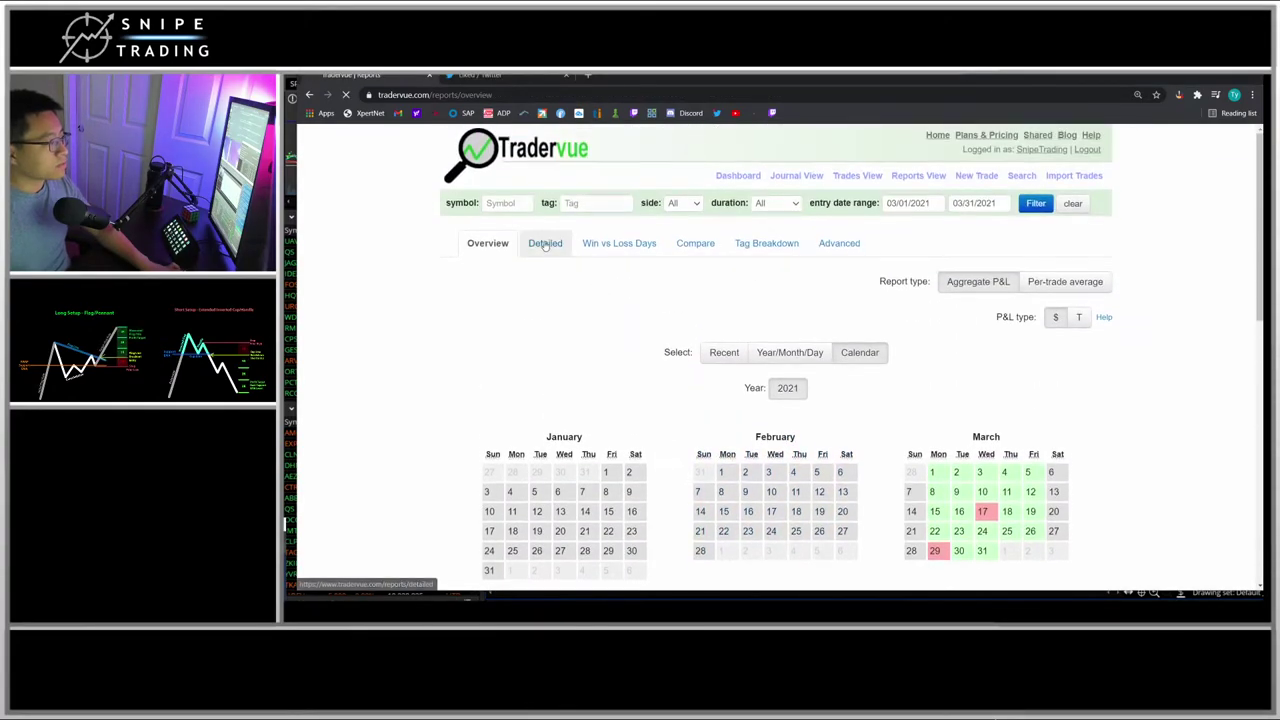
pyautogui.click(619, 243)
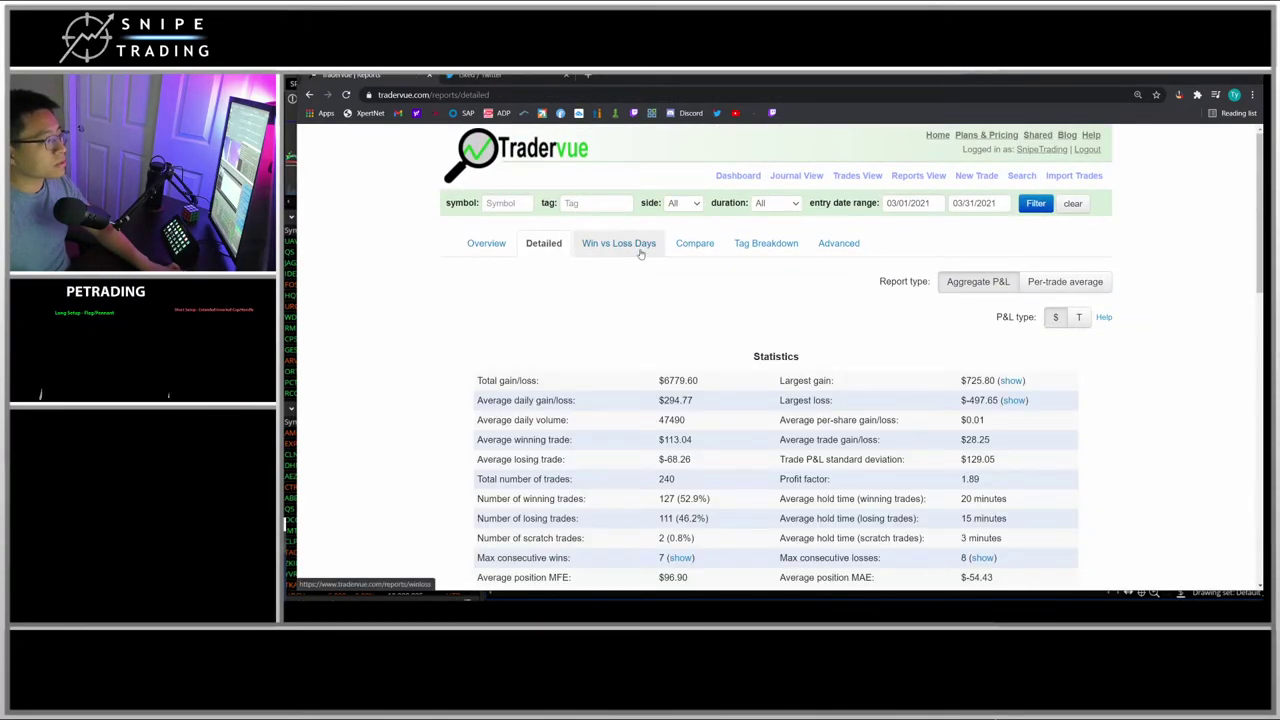
pyautogui.scroll(-1, 873, 408)
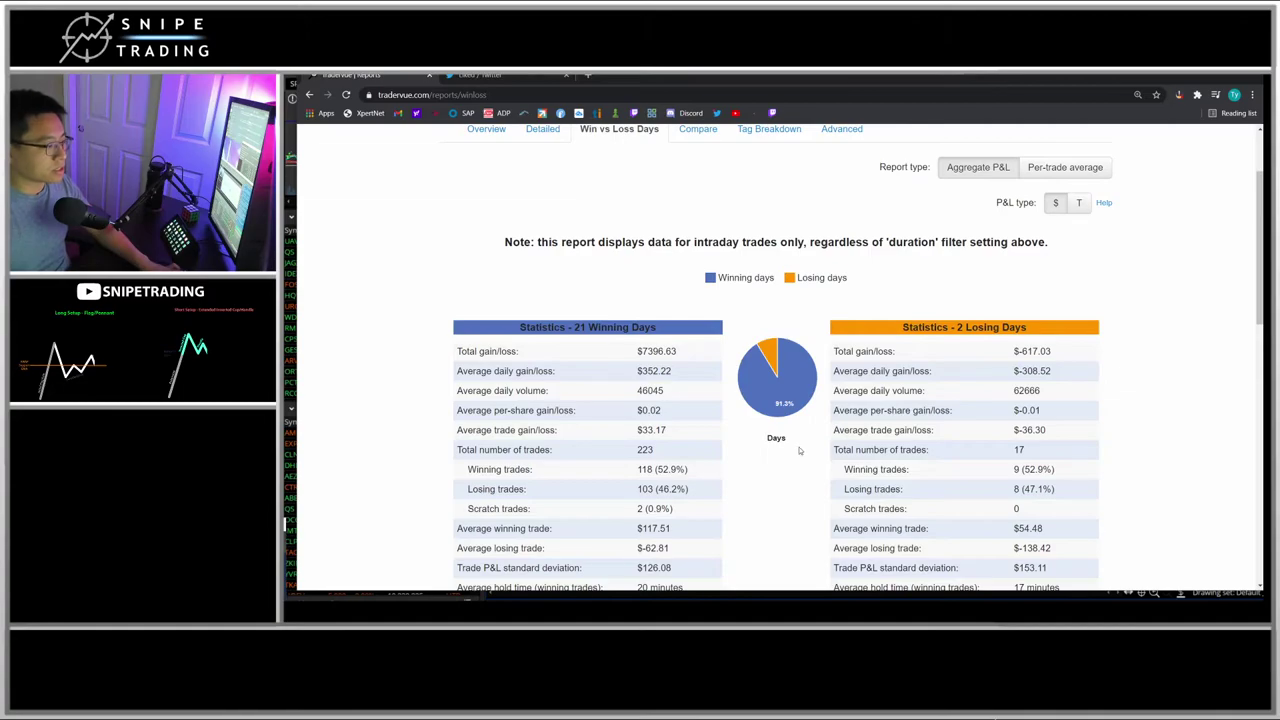
pyautogui.scroll(1, 724, 270)
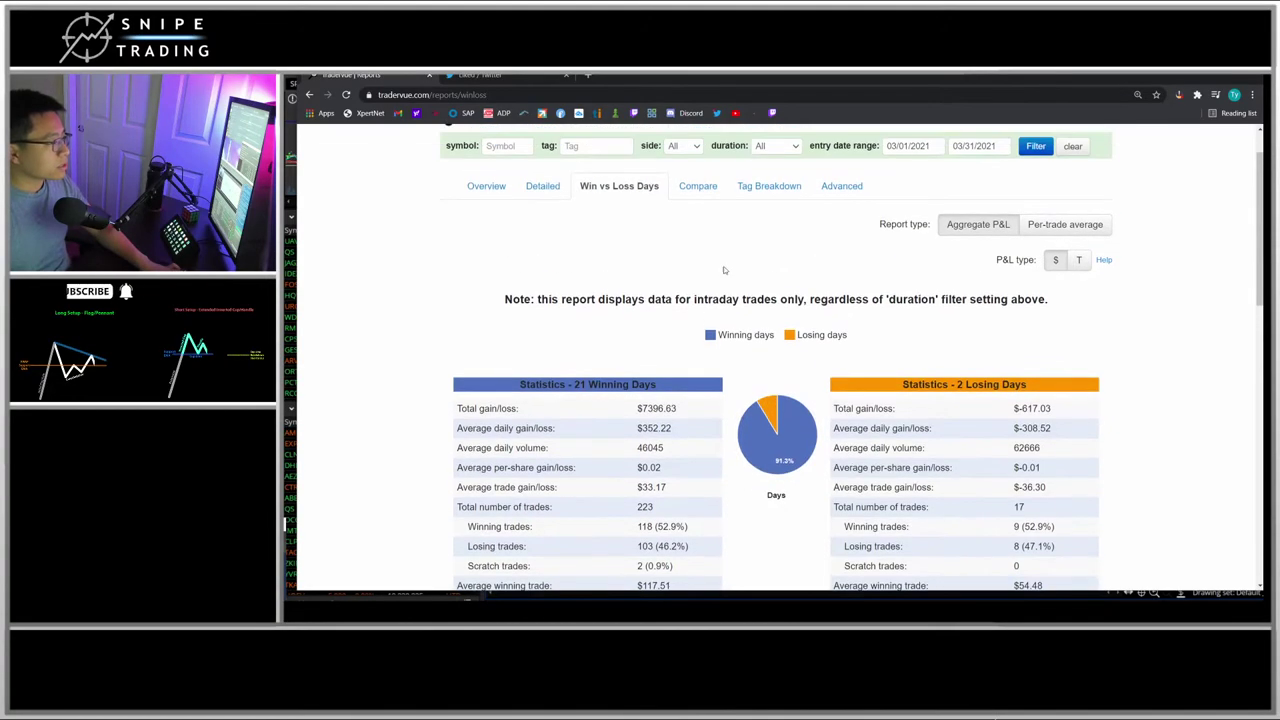
pyautogui.moveTo(778, 460)
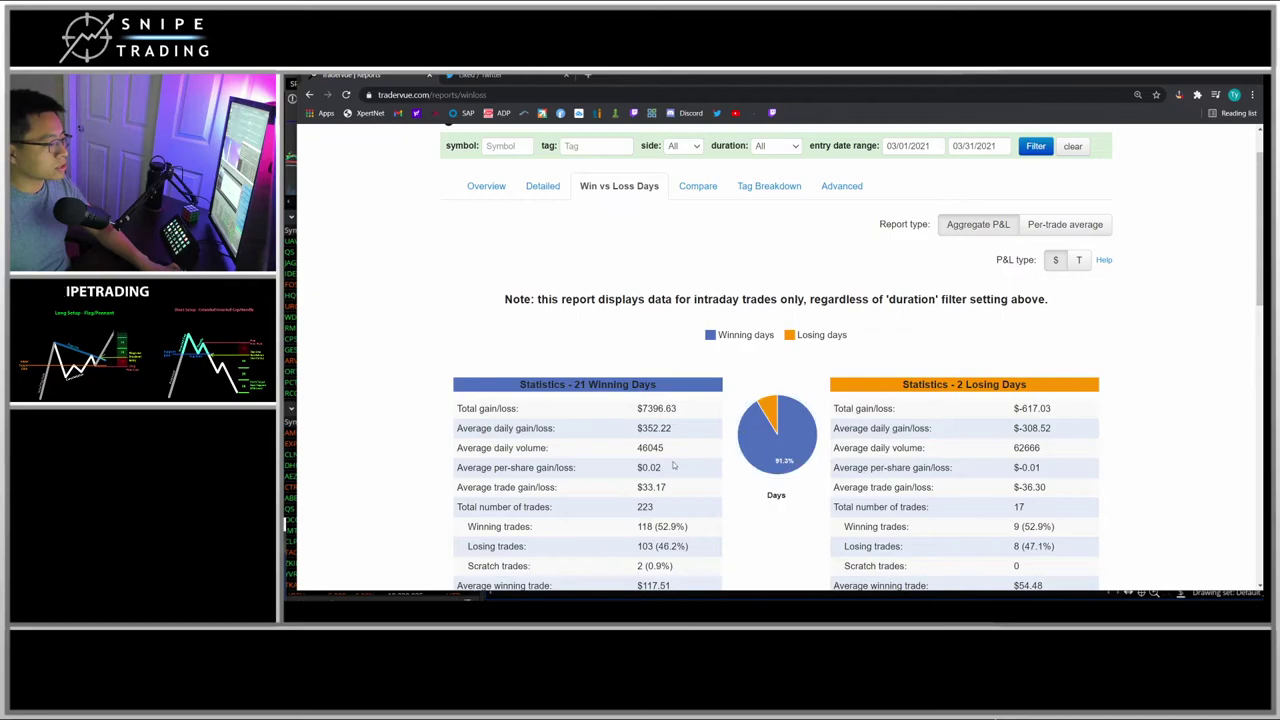
pyautogui.scroll(-1, 727, 477)
pyautogui.scroll(-2, 727, 477)
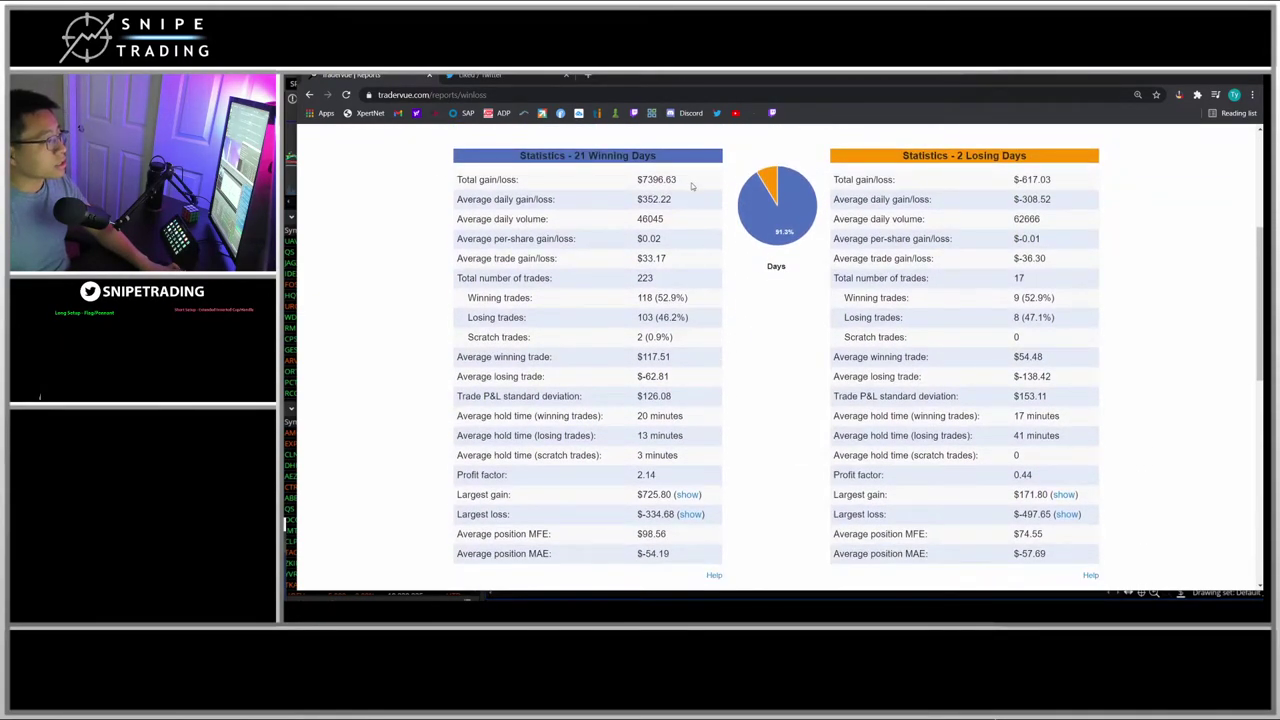
pyautogui.scroll(-4, 924, 376)
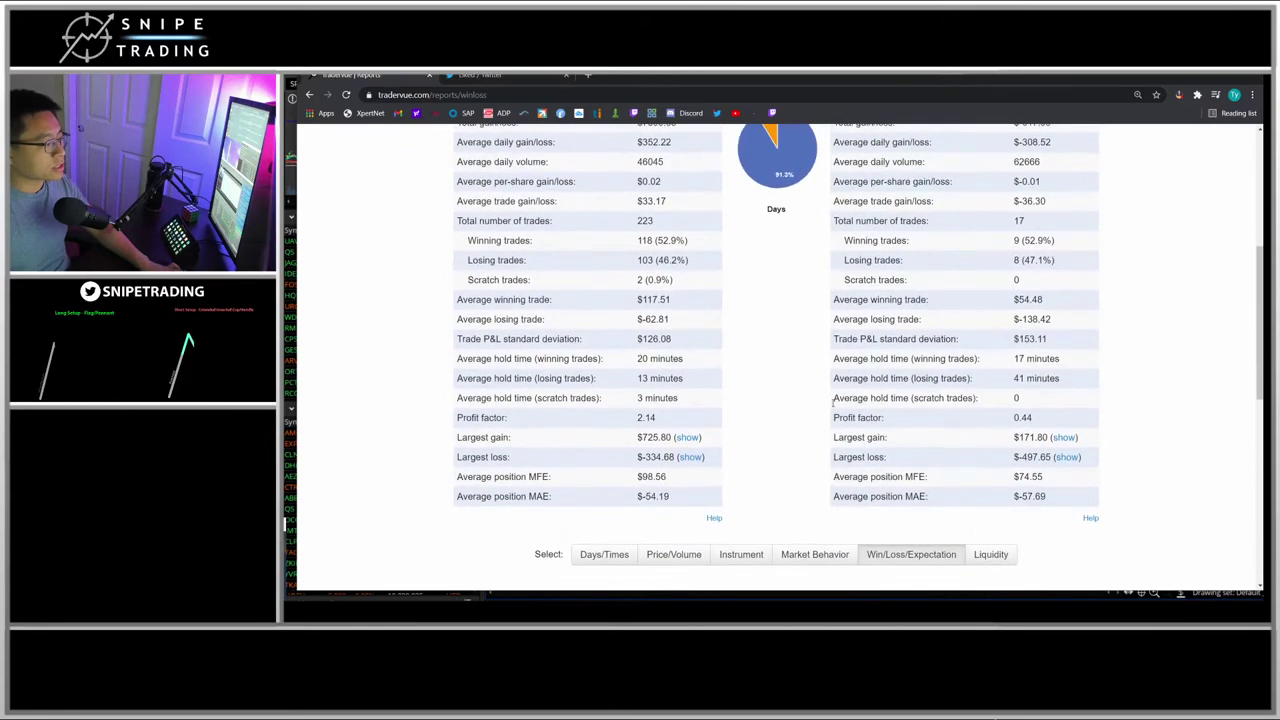
pyautogui.scroll(-4, 728, 436)
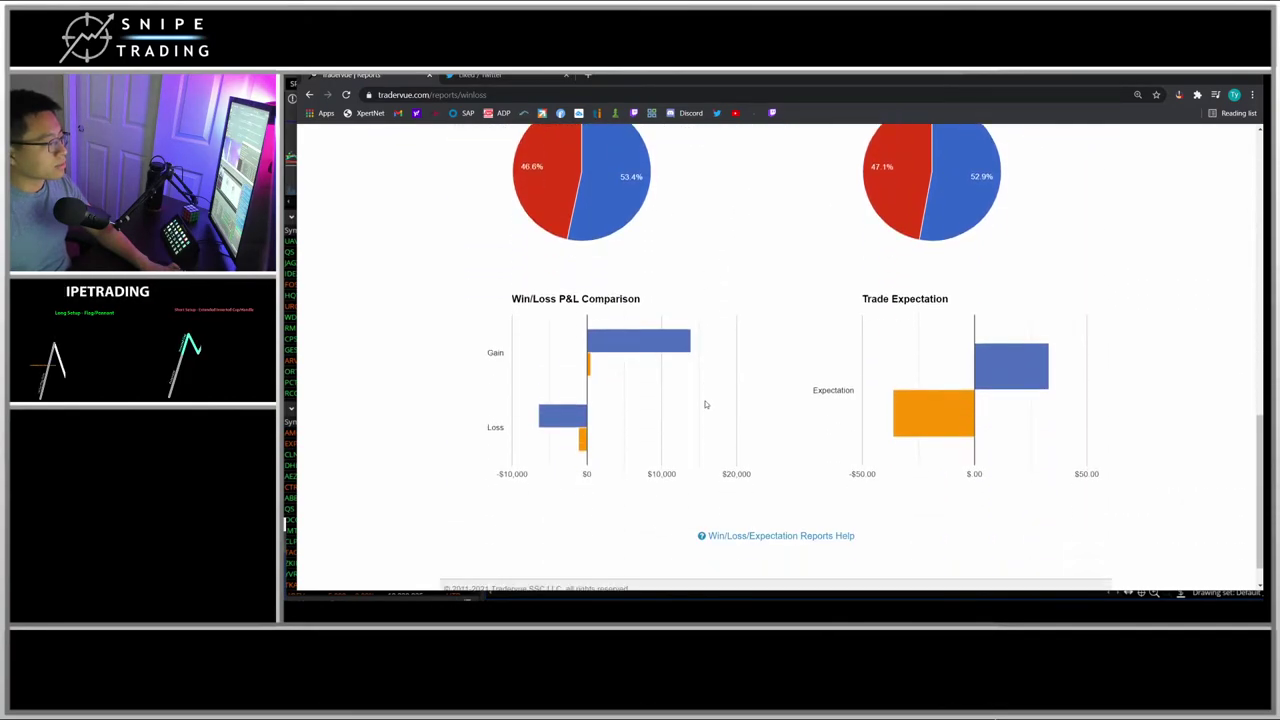
pyautogui.moveTo(650, 352)
pyautogui.scroll(10, 700, 414)
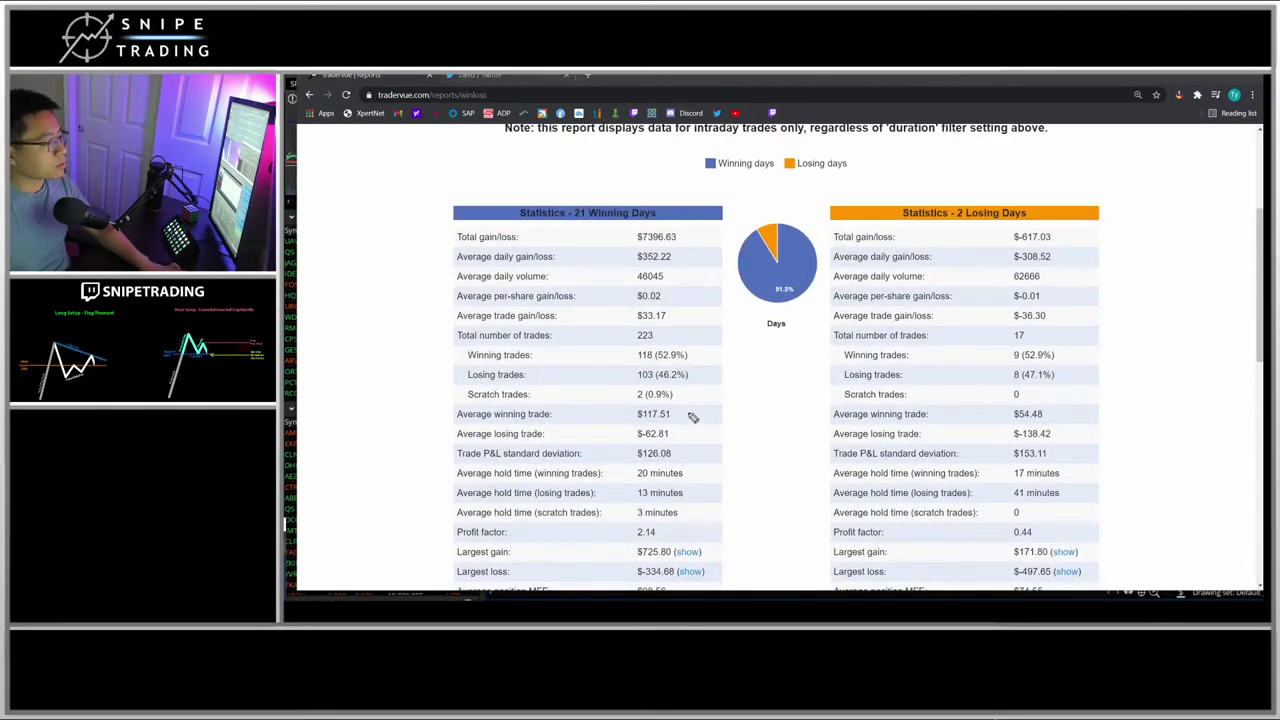
pyautogui.moveTo(1082, 412)
pyautogui.mouseDown()
pyautogui.moveTo(1066, 398)
pyautogui.moveTo(1086, 425)
pyautogui.moveTo(1055, 415)
pyautogui.mouseUp()
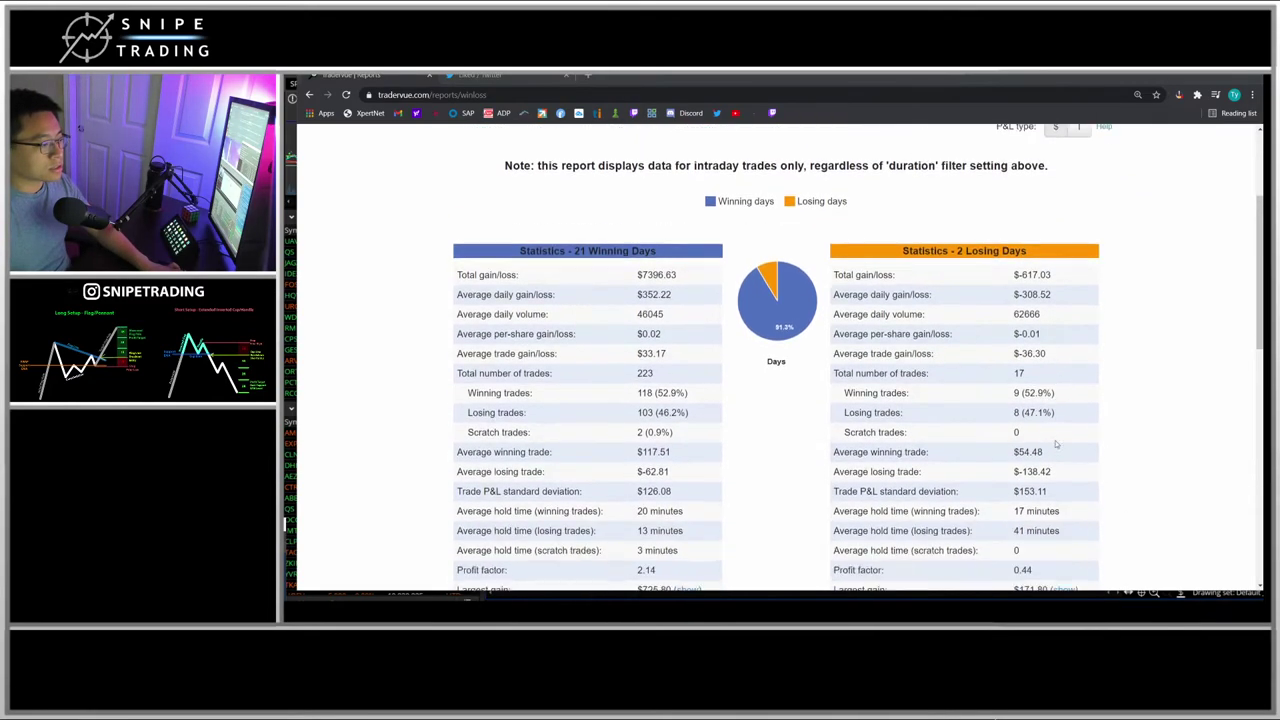
pyautogui.scroll(-3, 1081, 397)
pyautogui.scroll(3, 940, 416)
pyautogui.scroll(3, 940, 416)
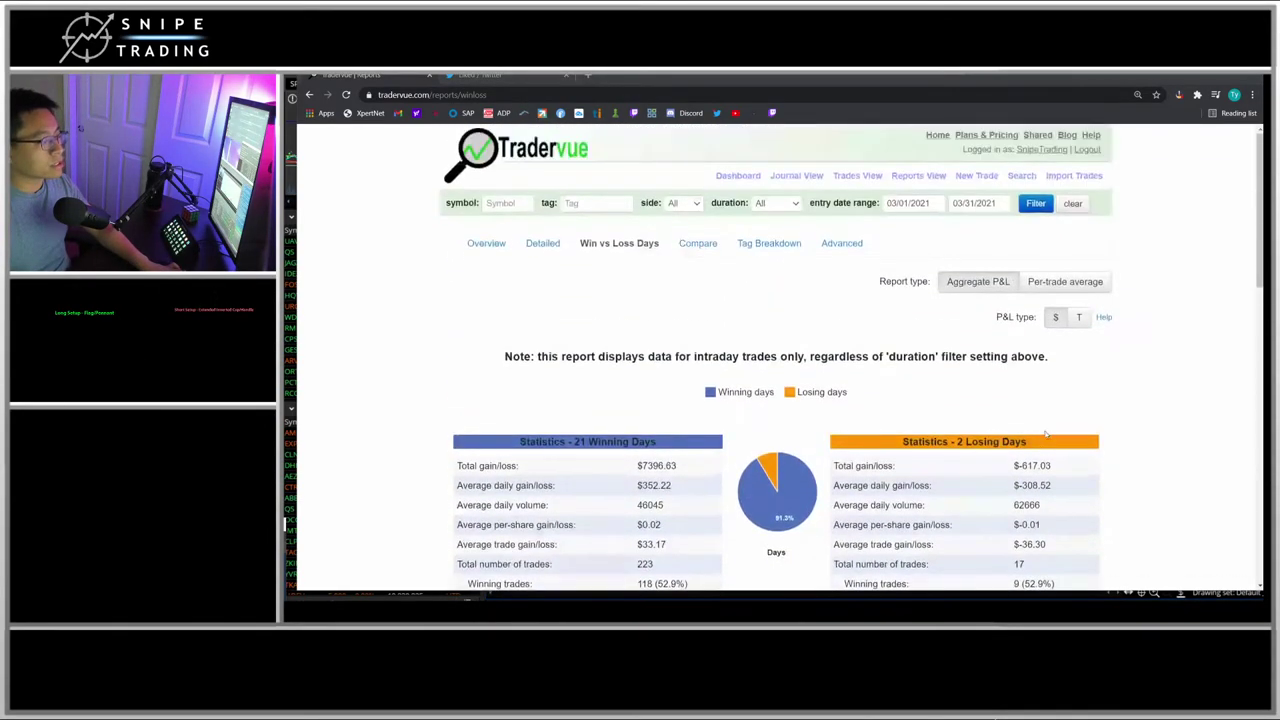
pyautogui.scroll(-1, 1045, 413)
pyautogui.moveTo(1021, 315)
pyautogui.mouseDown()
pyautogui.moveTo(960, 287)
pyautogui.moveTo(890, 336)
pyautogui.mouseUp()
pyautogui.scroll(2, 885, 340)
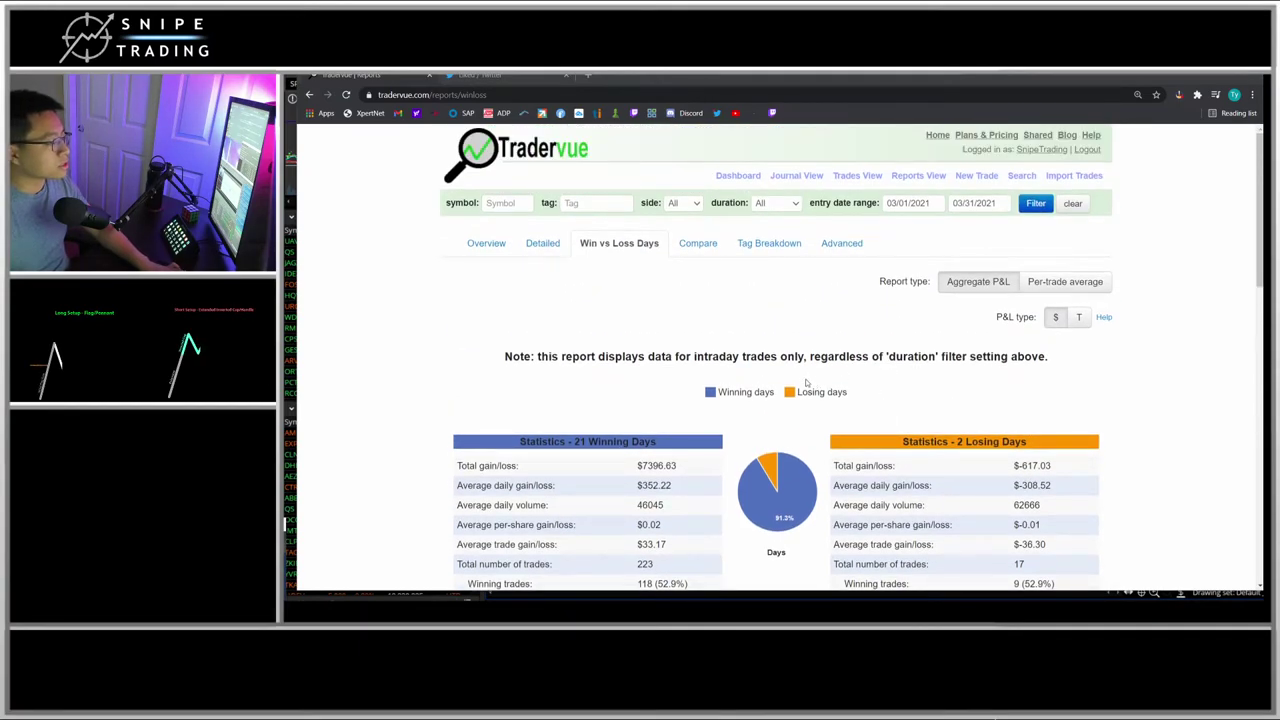
# Step: Switch to the Detailed report, circle the $6779.60 total gain, and review March's statistics table
pyautogui.click(543, 243)
pyautogui.moveTo(714, 360)
pyautogui.mouseDown()
pyautogui.moveTo(640, 386)
pyautogui.moveTo(740, 362)
pyautogui.mouseUp()
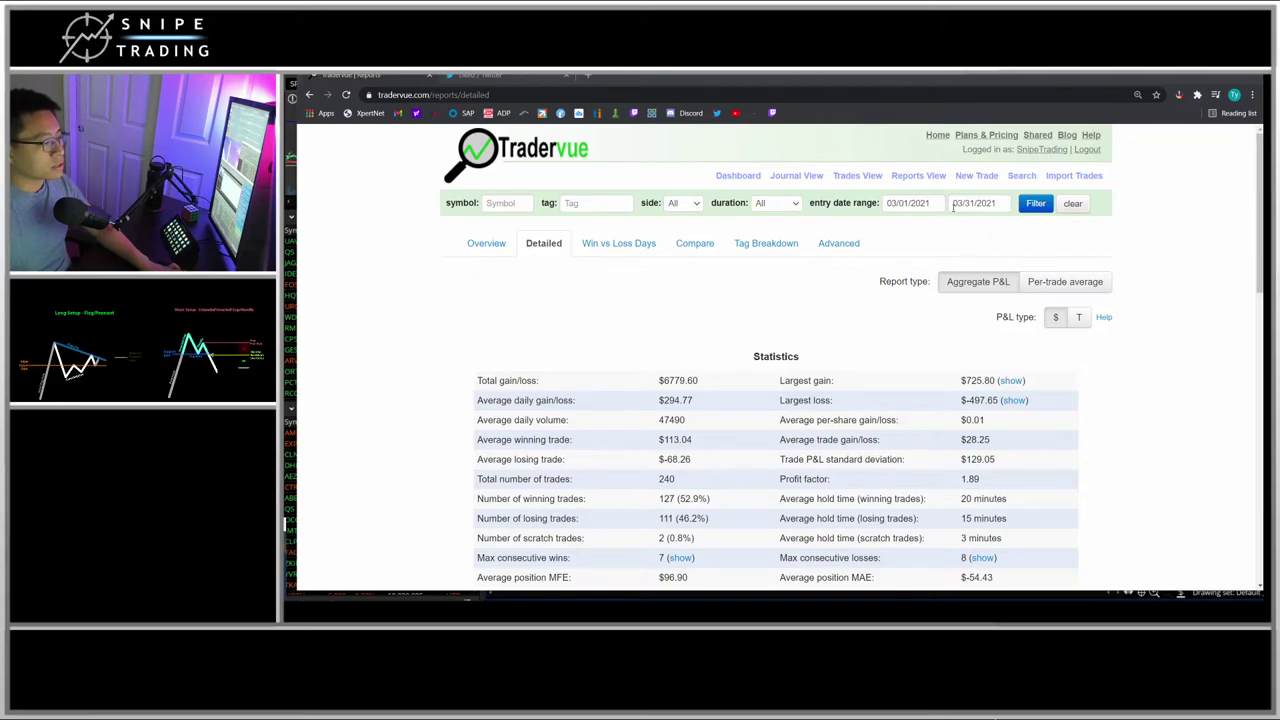
pyautogui.click(938, 204)
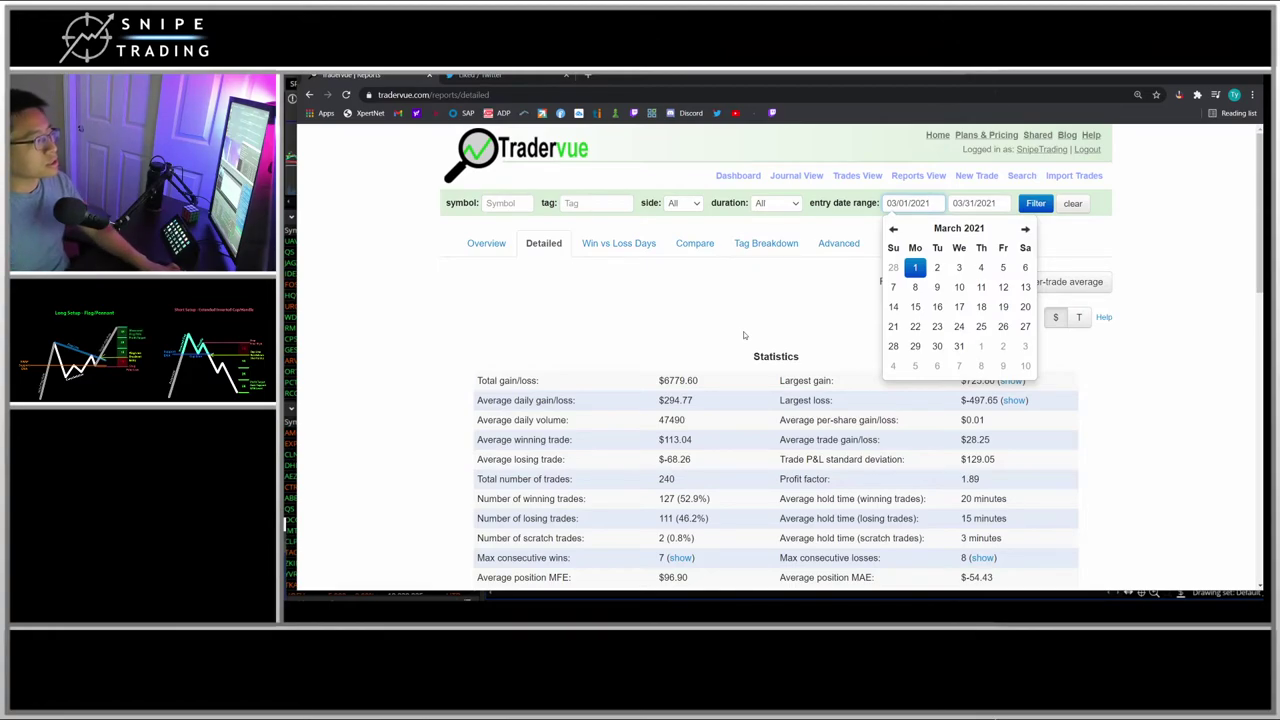
pyautogui.press('Escape')
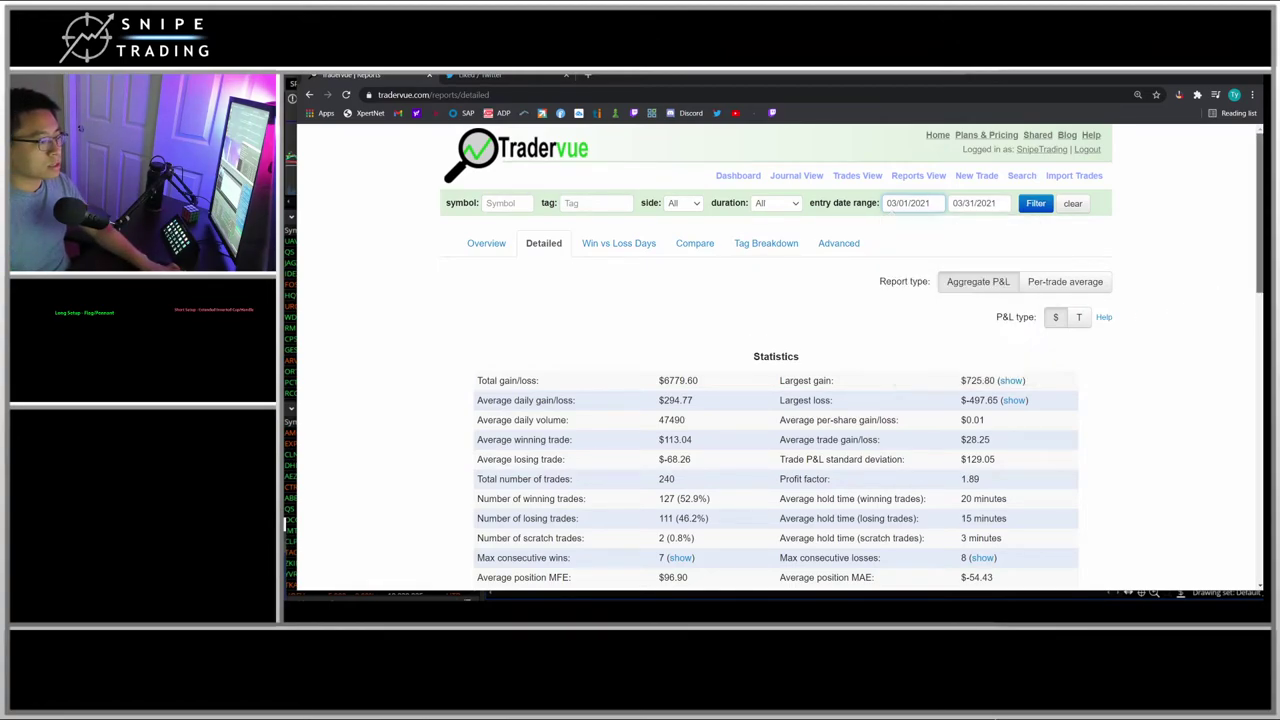
pyautogui.scroll(-1, 1192, 305)
pyautogui.scroll(-1, 1258, 323)
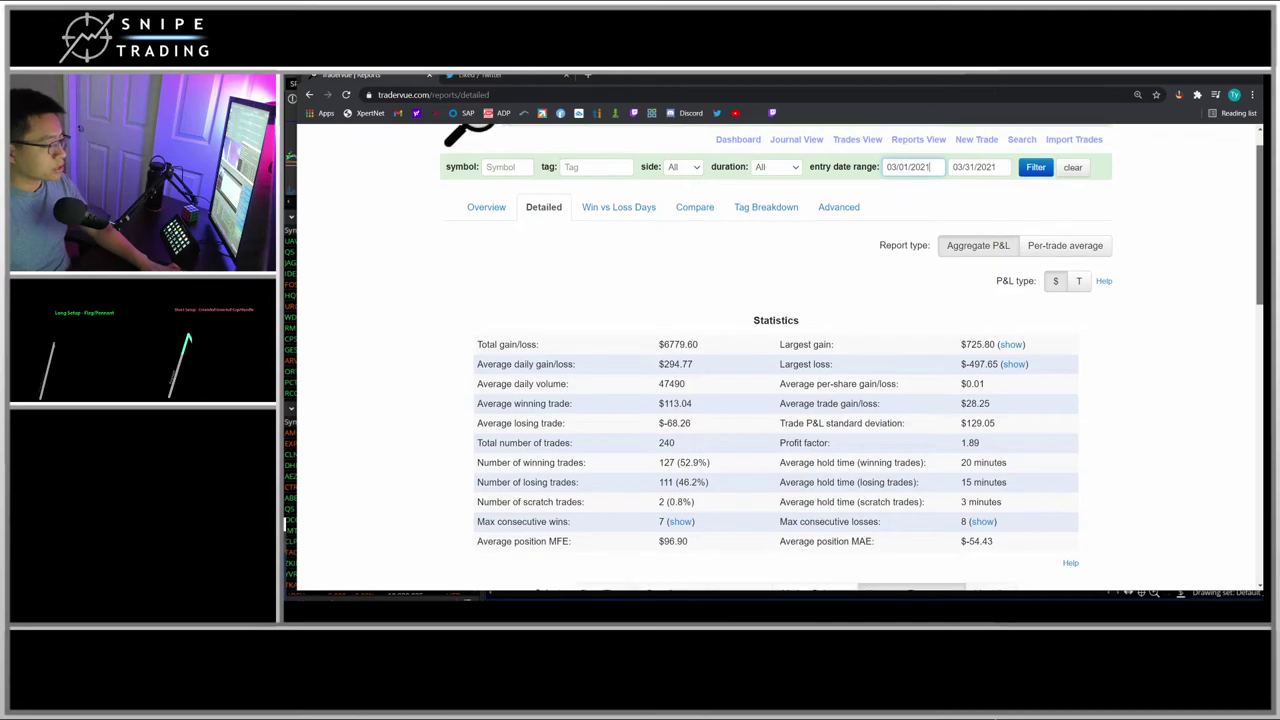
pyautogui.scroll(-2, 1258, 323)
pyautogui.scroll(3, 1172, 323)
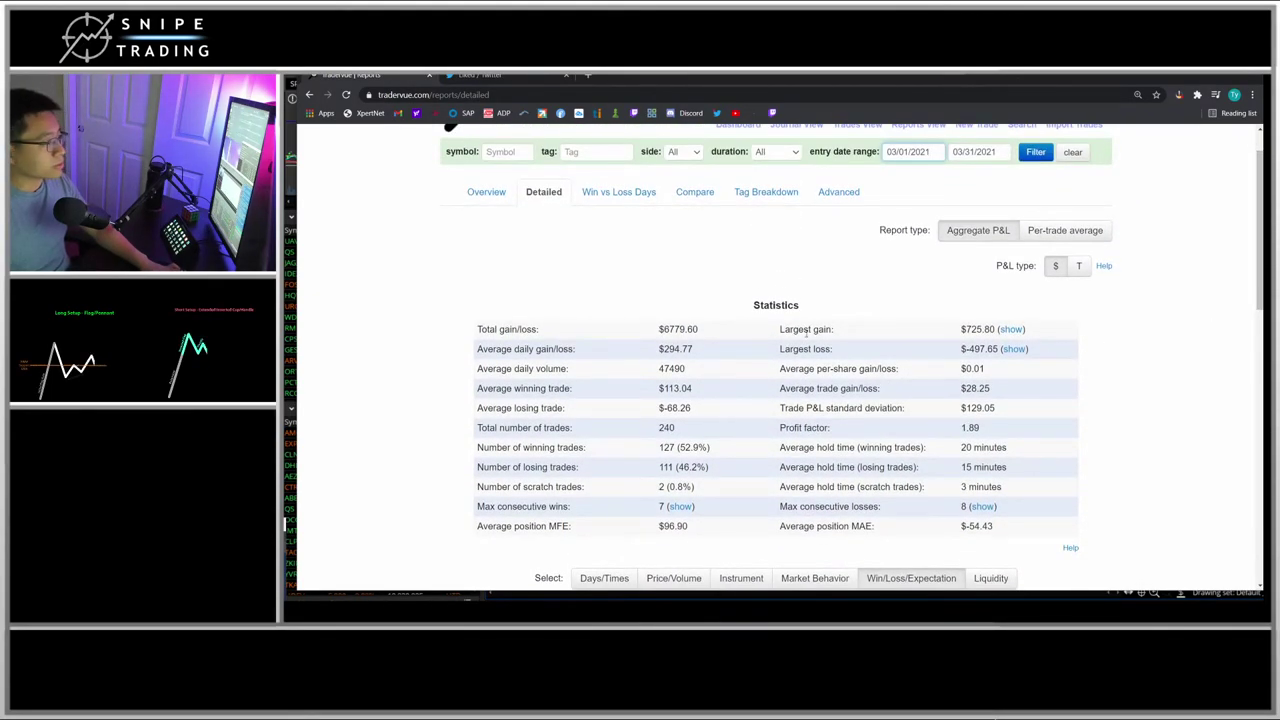
pyautogui.scroll(1, 665, 284)
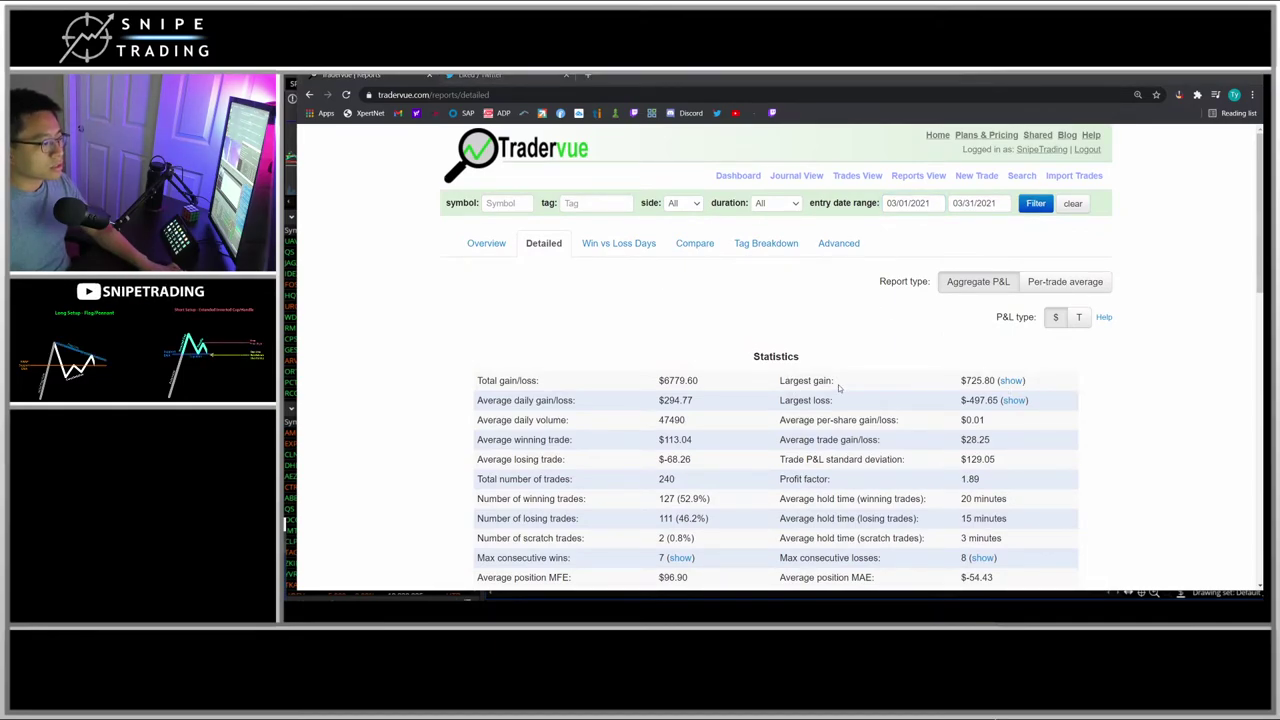
# Step: Open the $725.80 GNUS largest-gain trade and mark its 5-minute chart pullback
pyautogui.click(1010, 380)
pyautogui.scroll(-3, 960, 388)
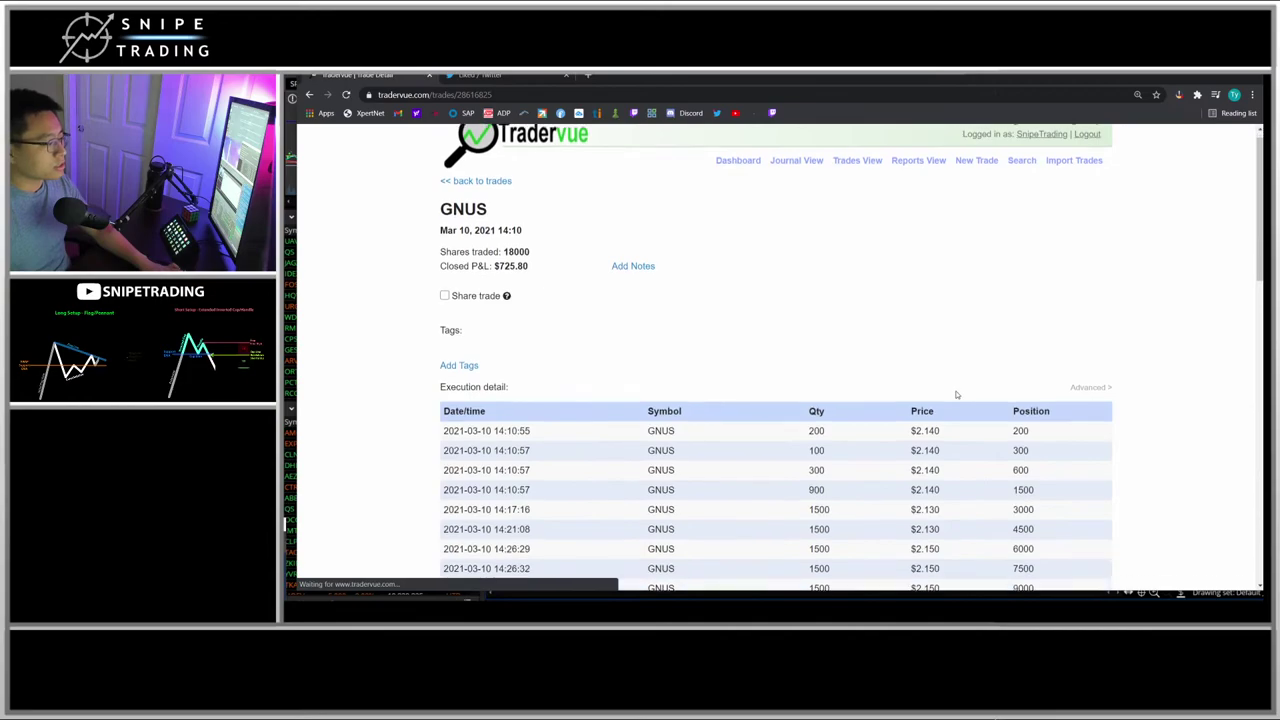
pyautogui.scroll(-2, 815, 398)
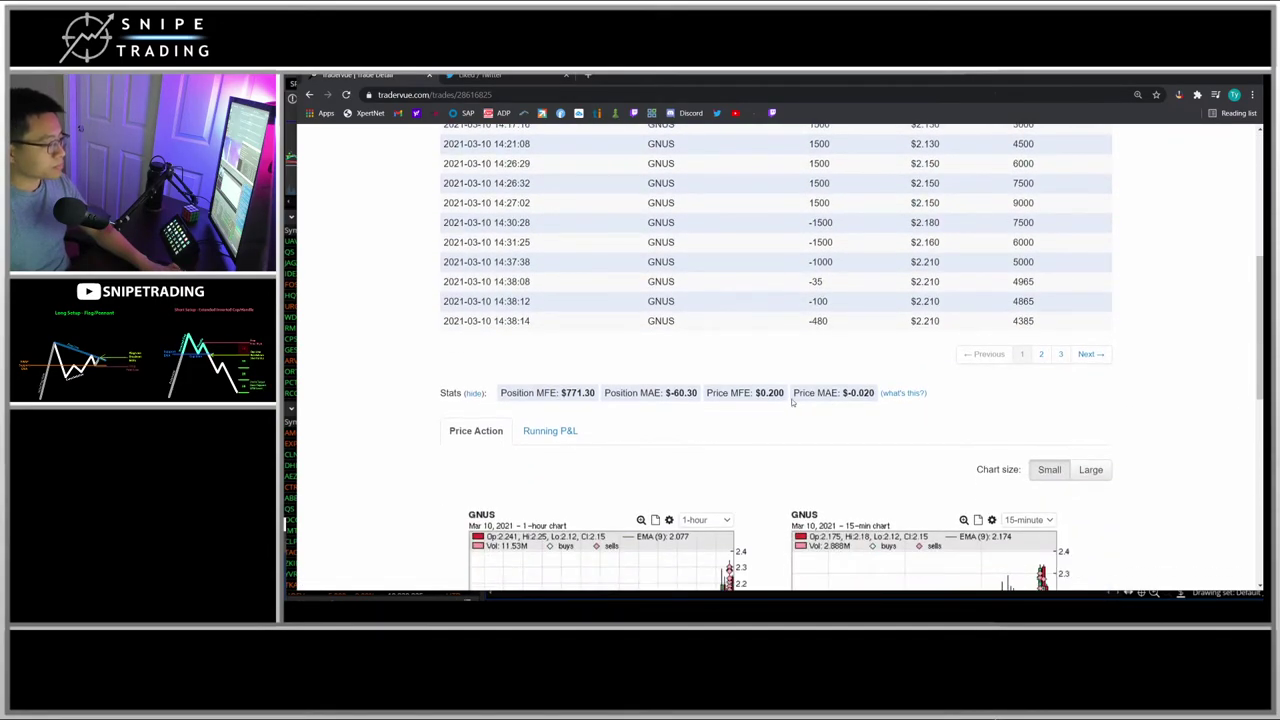
pyautogui.scroll(3, 608, 337)
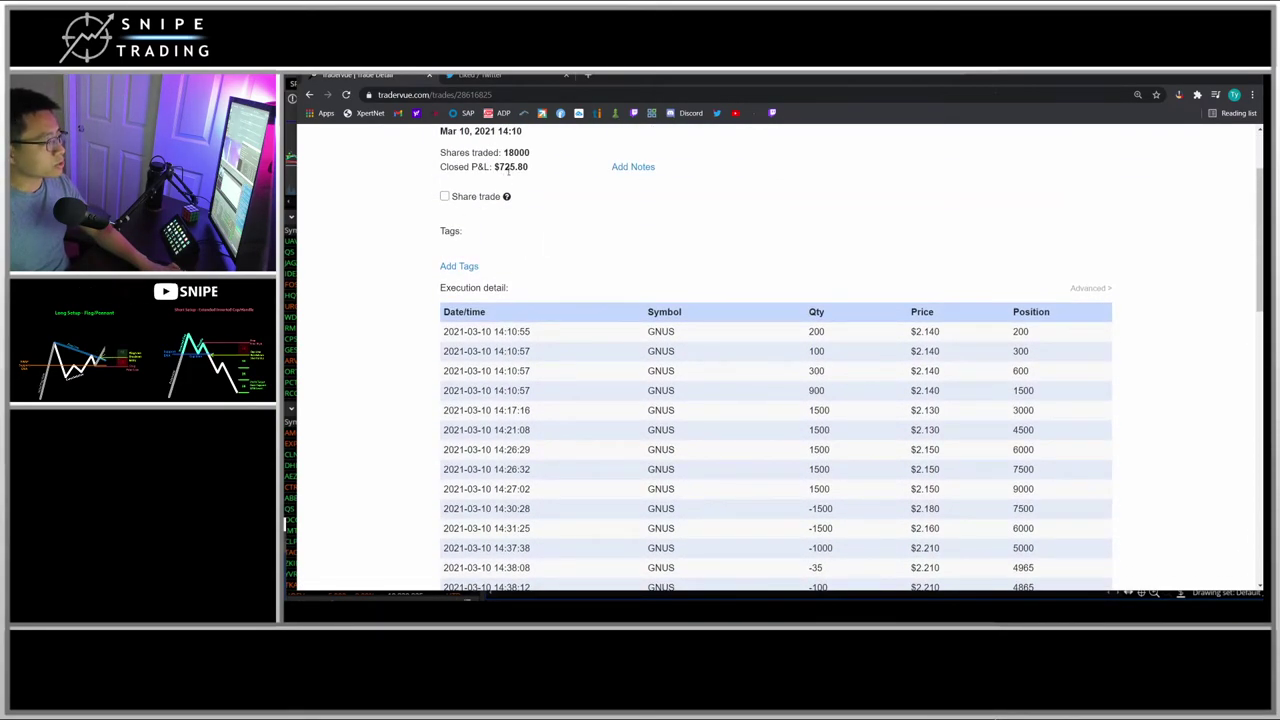
pyautogui.scroll(-5, 731, 323)
pyautogui.scroll(-3, 751, 356)
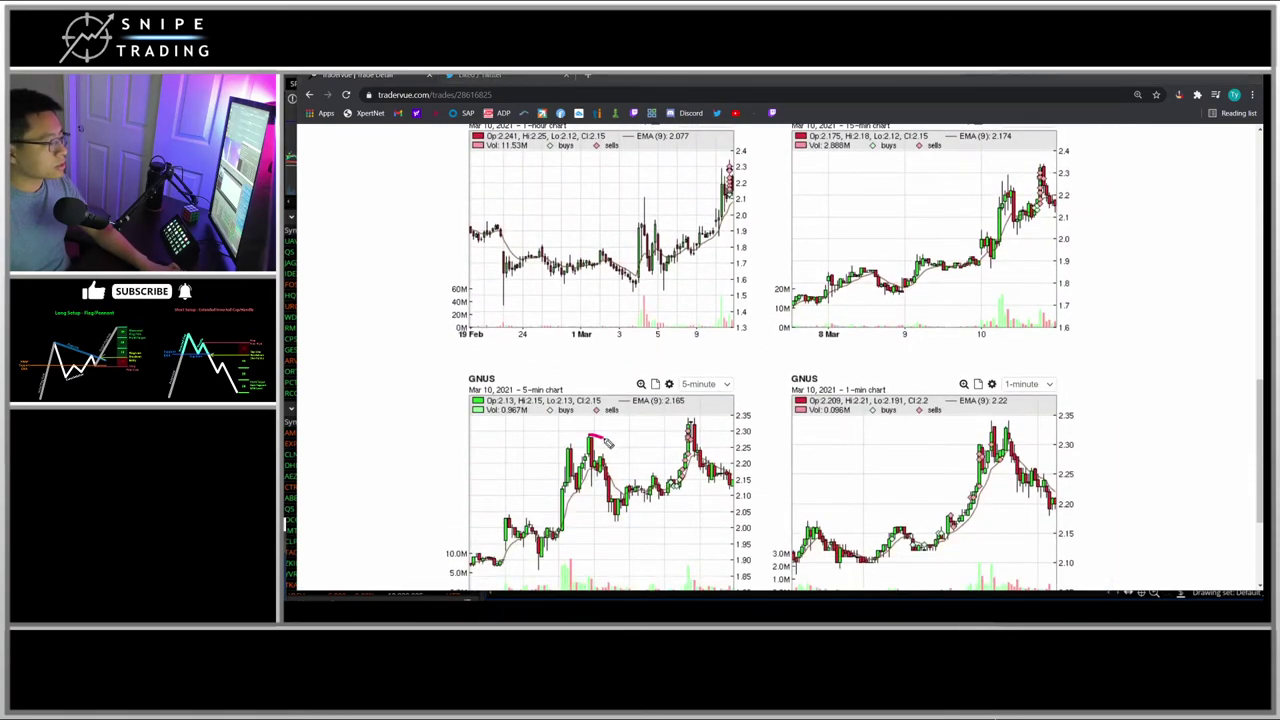
pyautogui.moveTo(607, 443); pyautogui.dragTo(633, 460)
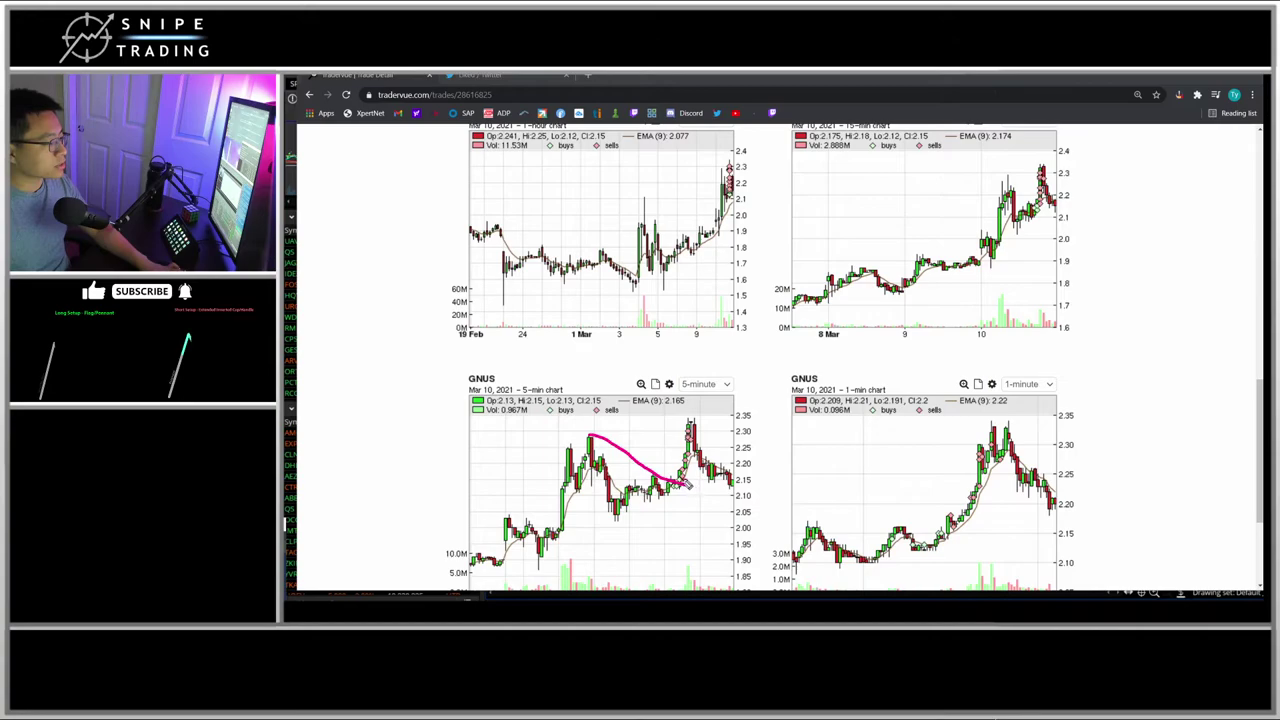
pyautogui.moveTo(688, 482)
pyautogui.mouseDown()
pyautogui.moveTo(676, 468)
pyautogui.moveTo(688, 435)
pyautogui.mouseUp()
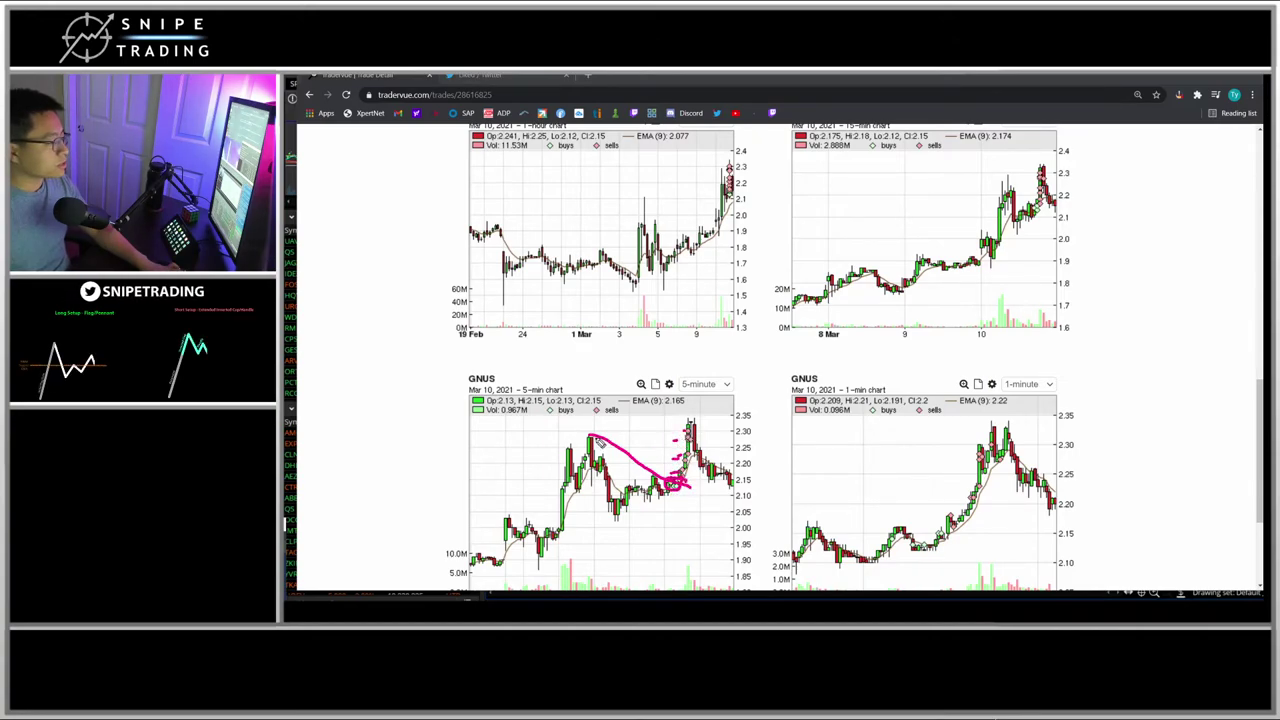
pyautogui.press('Escape')
# Step: Return to the Detailed statistics and open the $-497.65 largest-loss trade
pyautogui.scroll(3, 868, 320)
pyautogui.scroll(10, 868, 320)
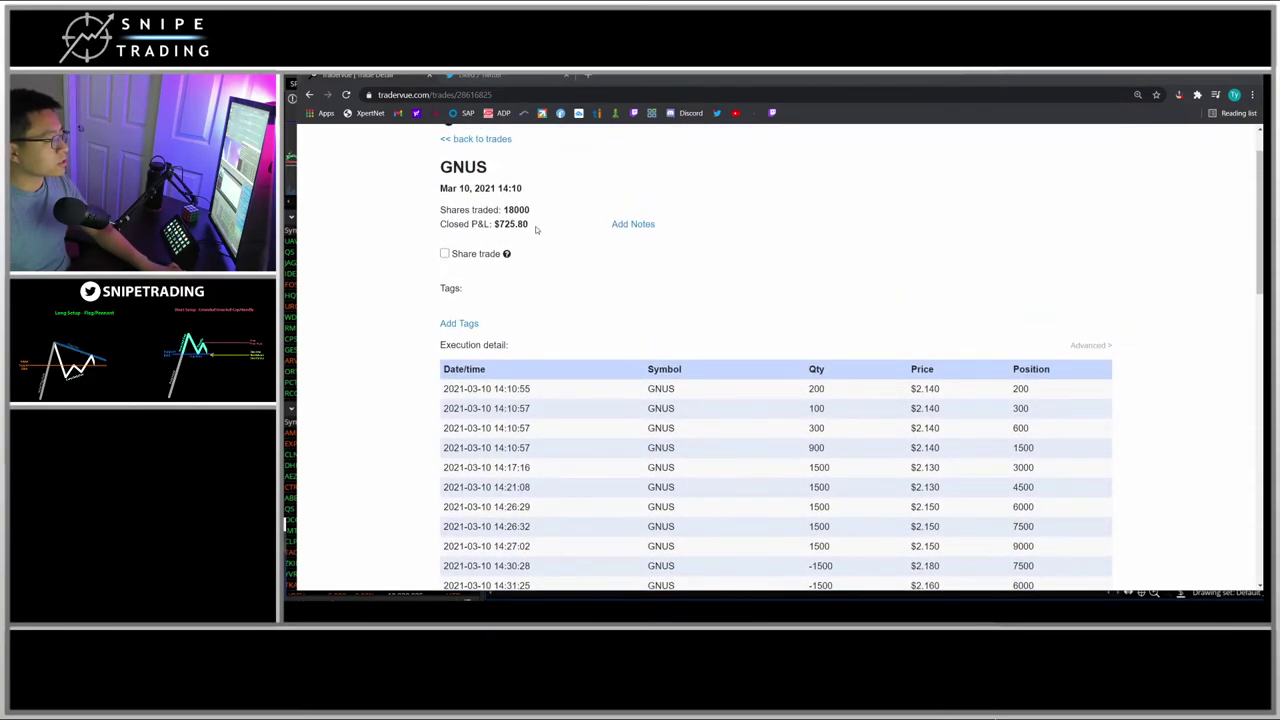
pyautogui.hotkey('alt', 'Left')
pyautogui.click(1018, 398)
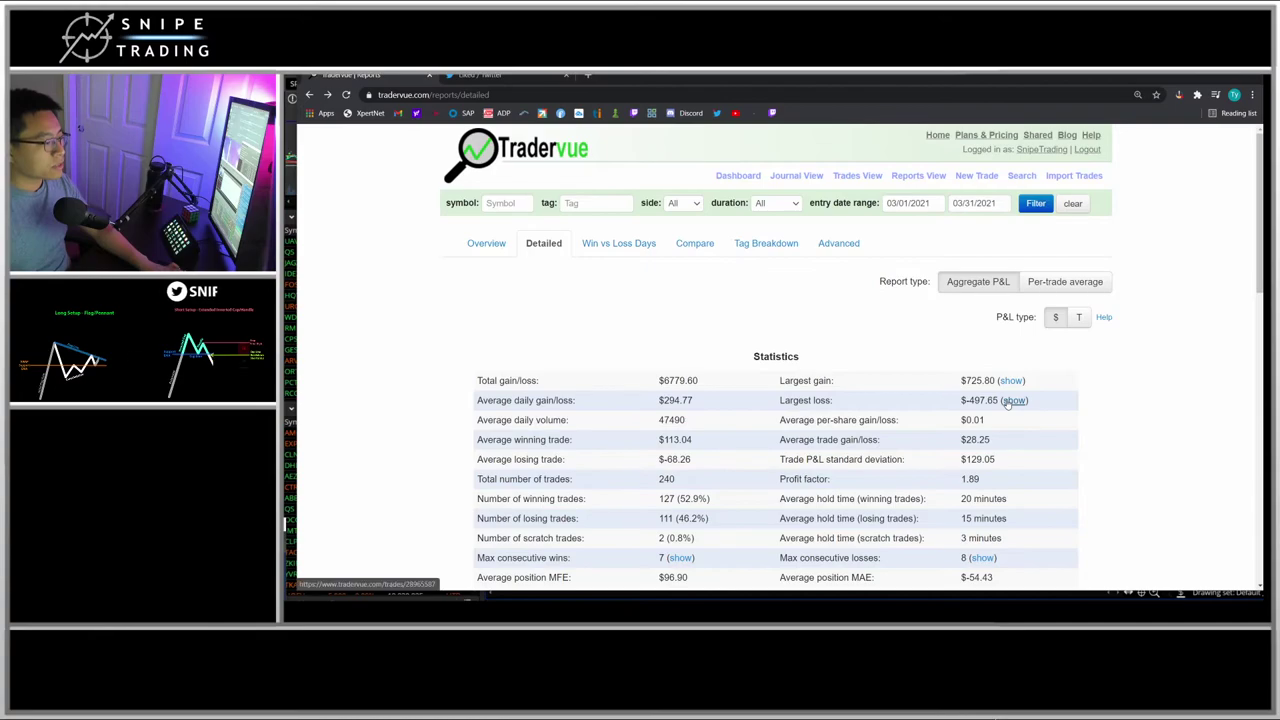
pyautogui.scroll(-5, 660, 342)
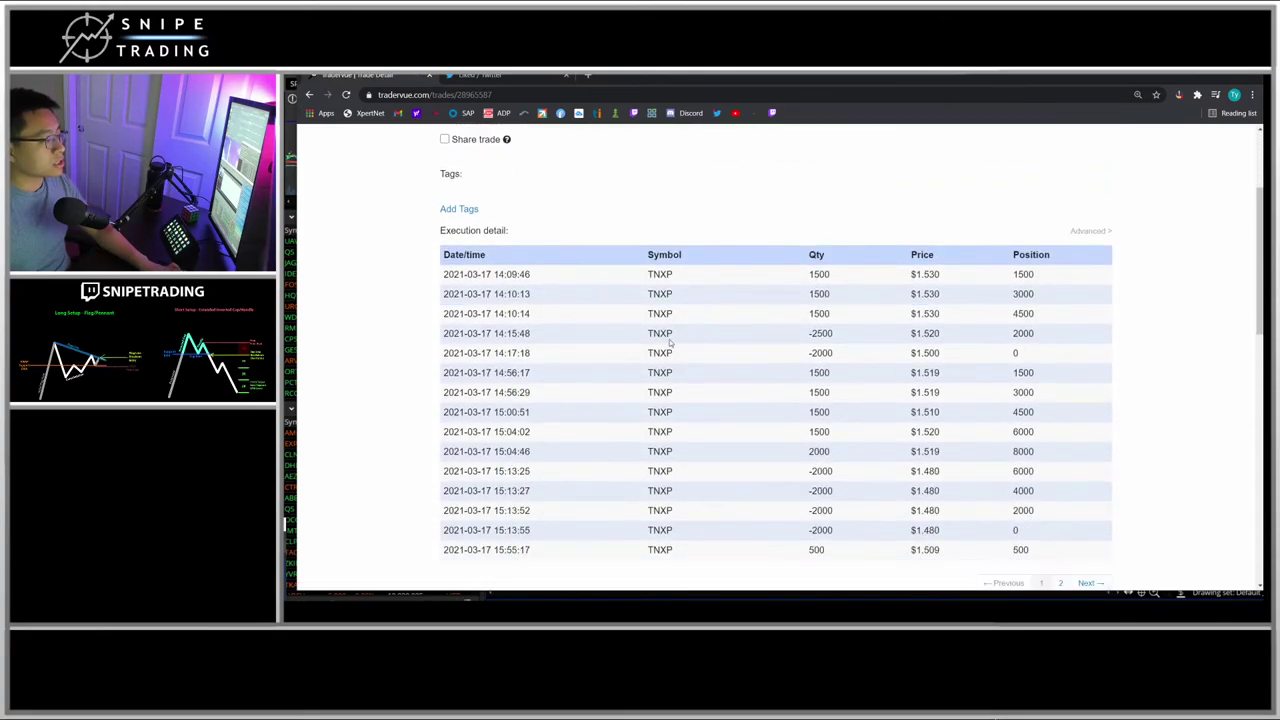
pyautogui.scroll(-6, 655, 342)
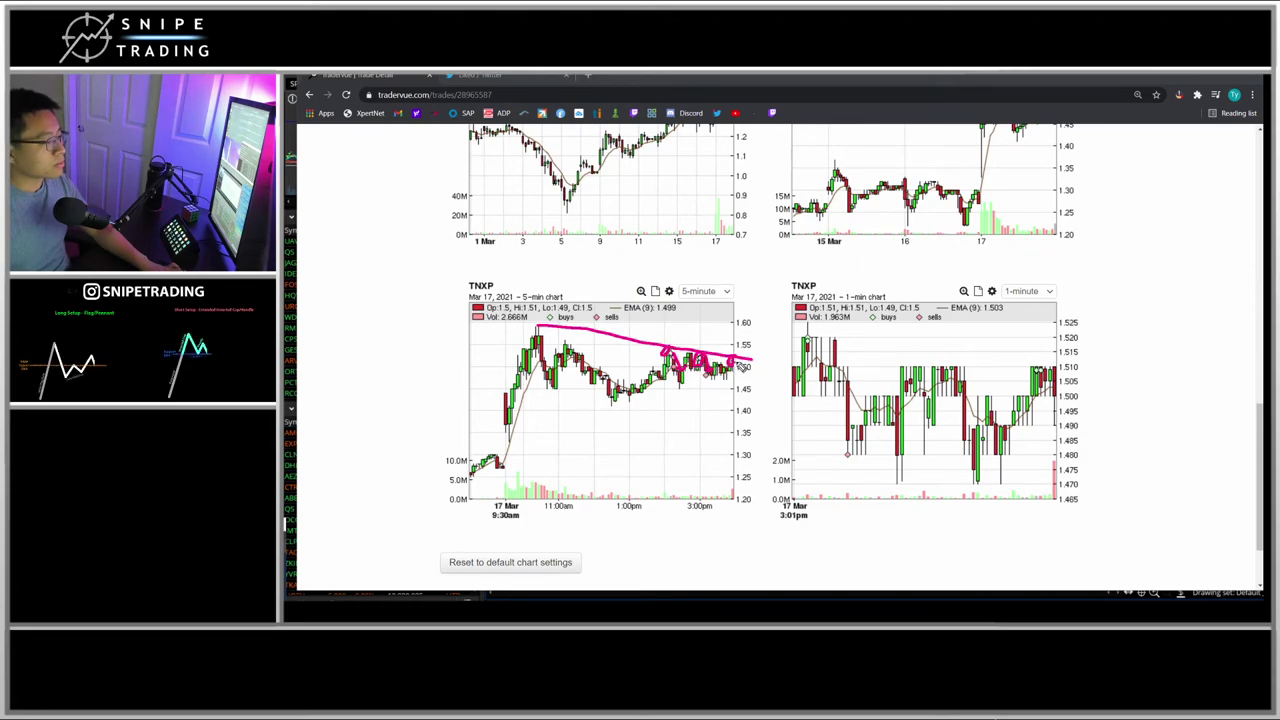
pyautogui.press('Escape')
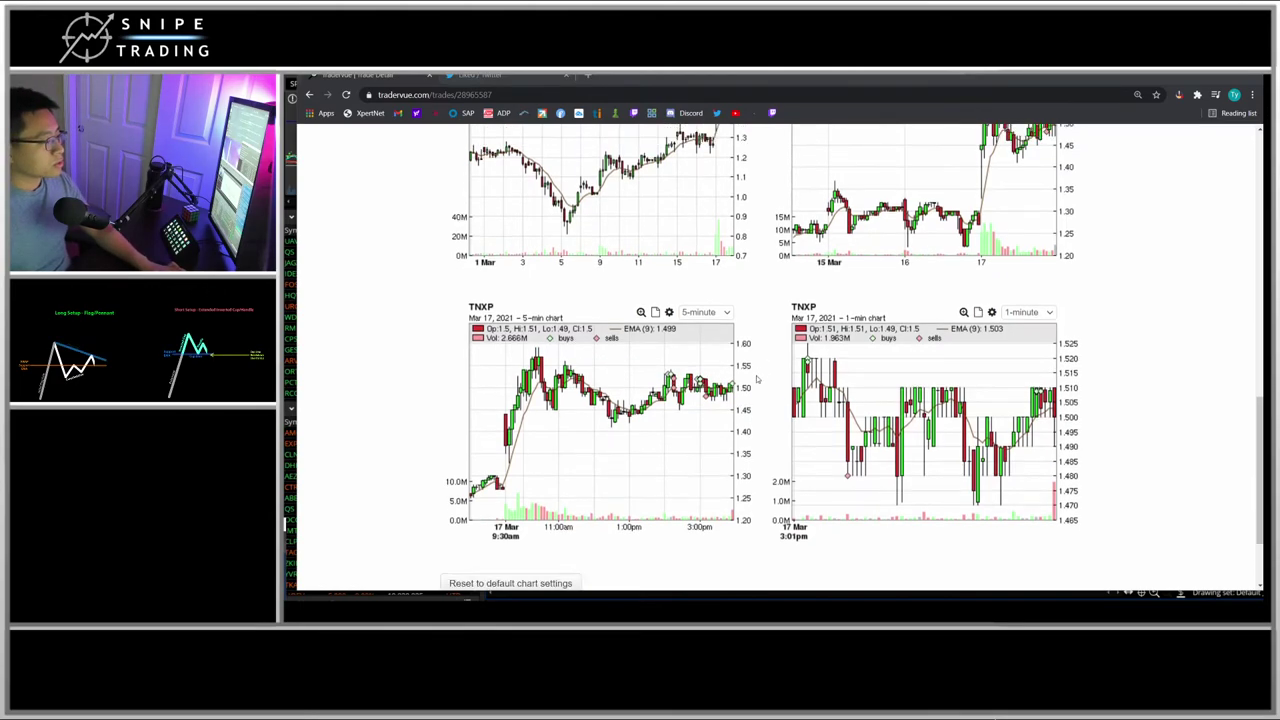
pyautogui.scroll(1, 712, 414)
pyautogui.scroll(5, 705, 421)
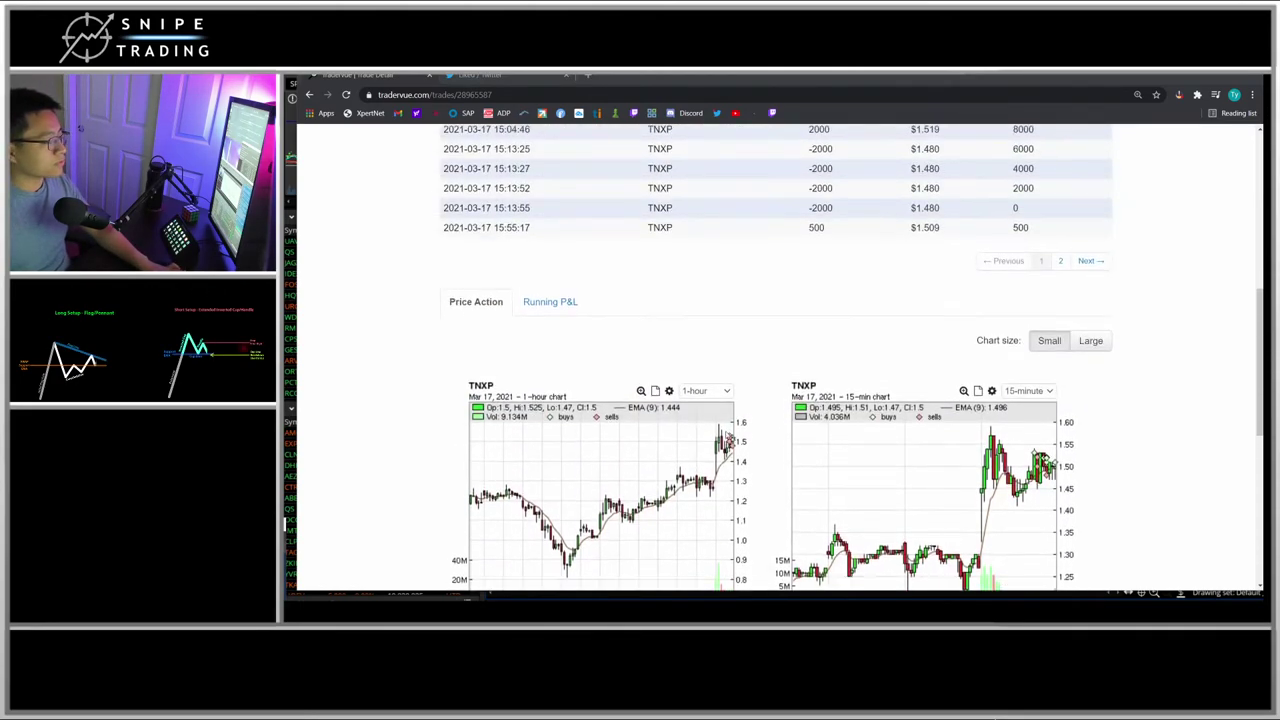
pyautogui.scroll(5, 705, 421)
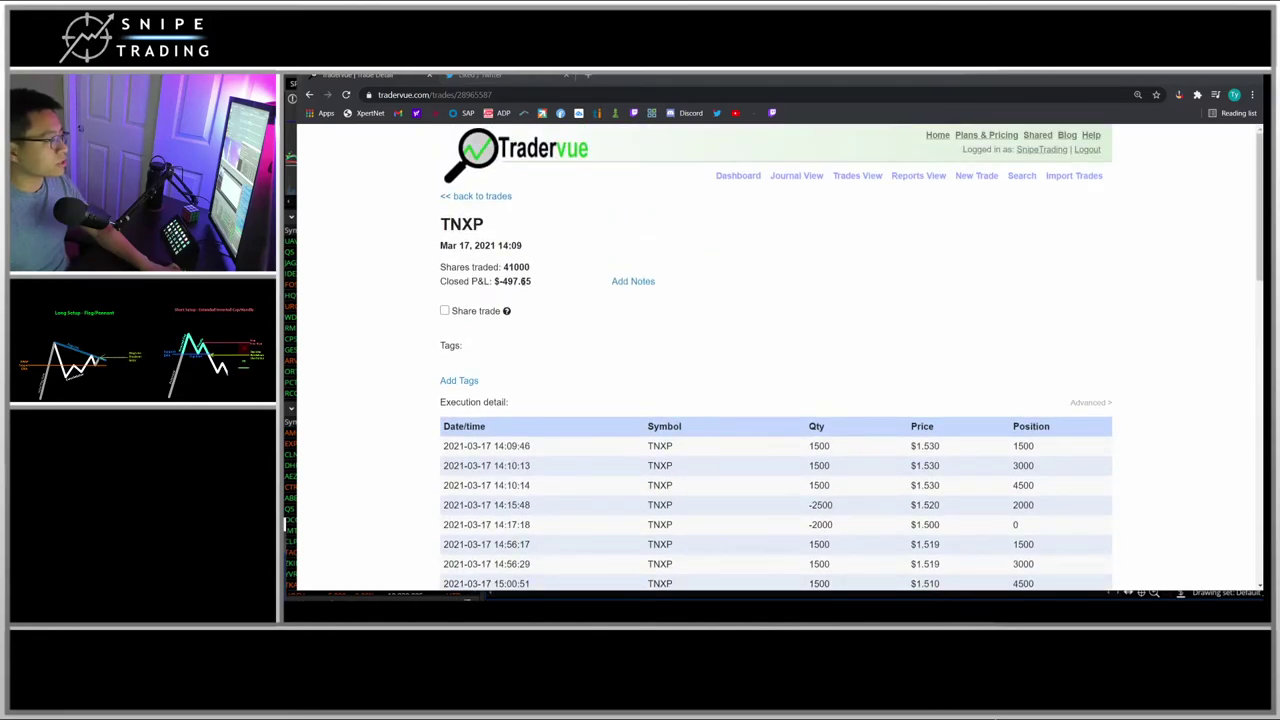
pyautogui.hotkey('alt', 'Left')
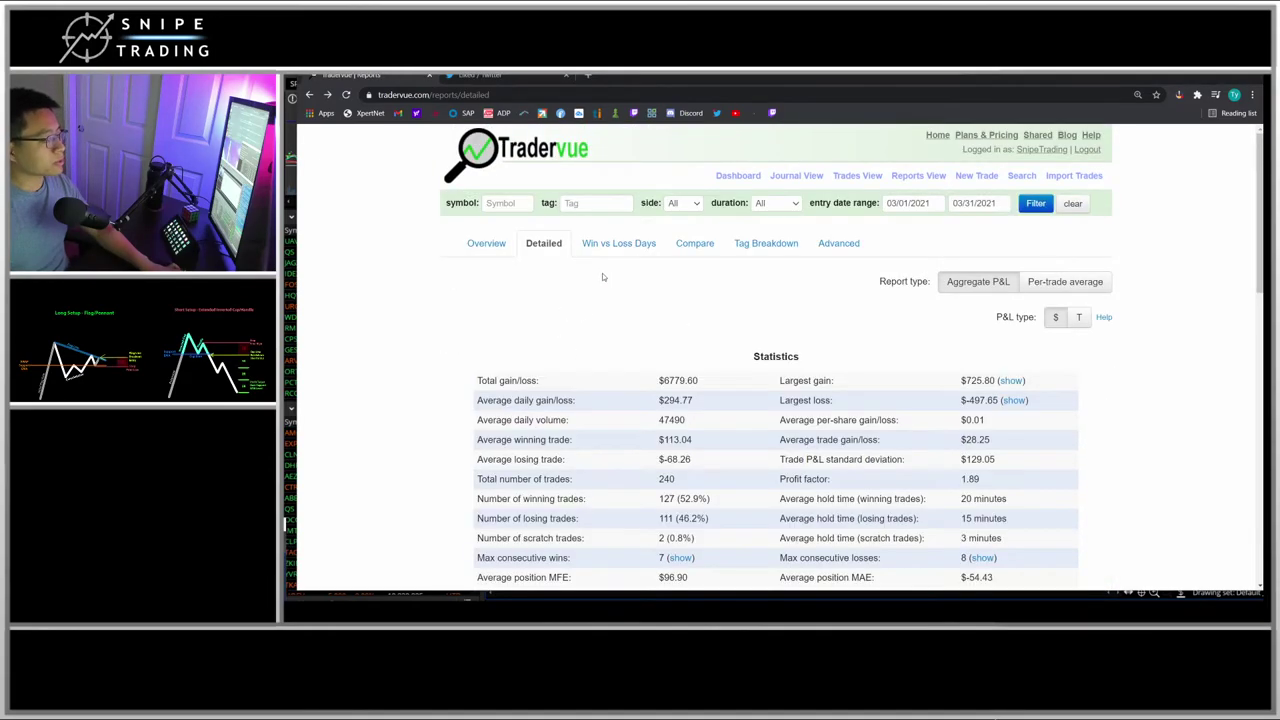
pyautogui.scroll(-2, 905, 332)
pyautogui.scroll(2, 870, 332)
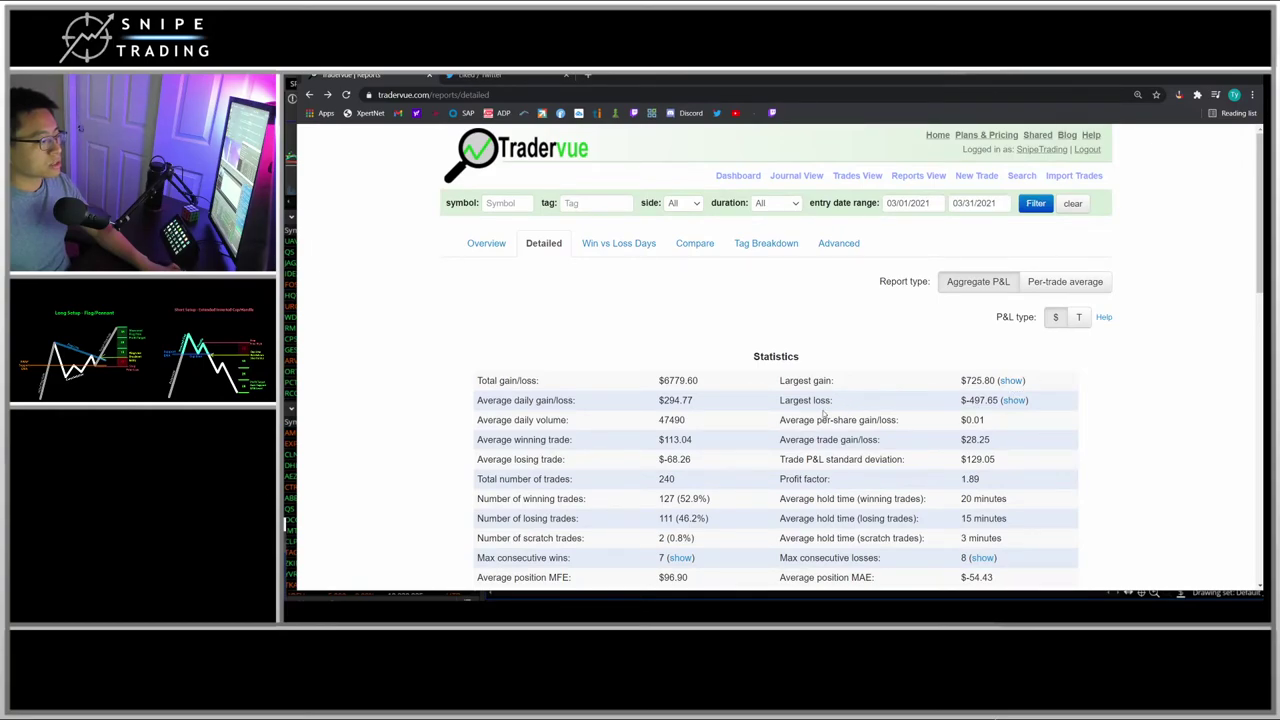
pyautogui.scroll(-2, 926, 360)
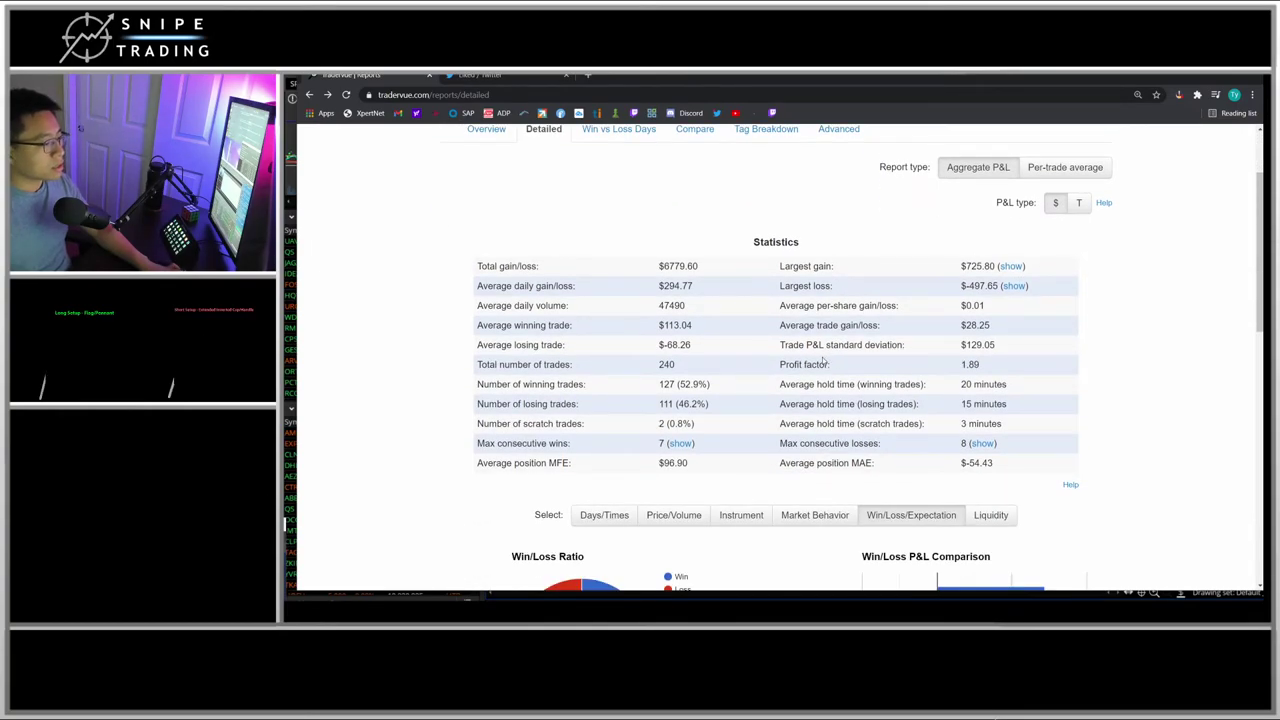
pyautogui.scroll(-3, 1046, 383)
pyautogui.scroll(-3, 1055, 391)
pyautogui.scroll(9, 1057, 397)
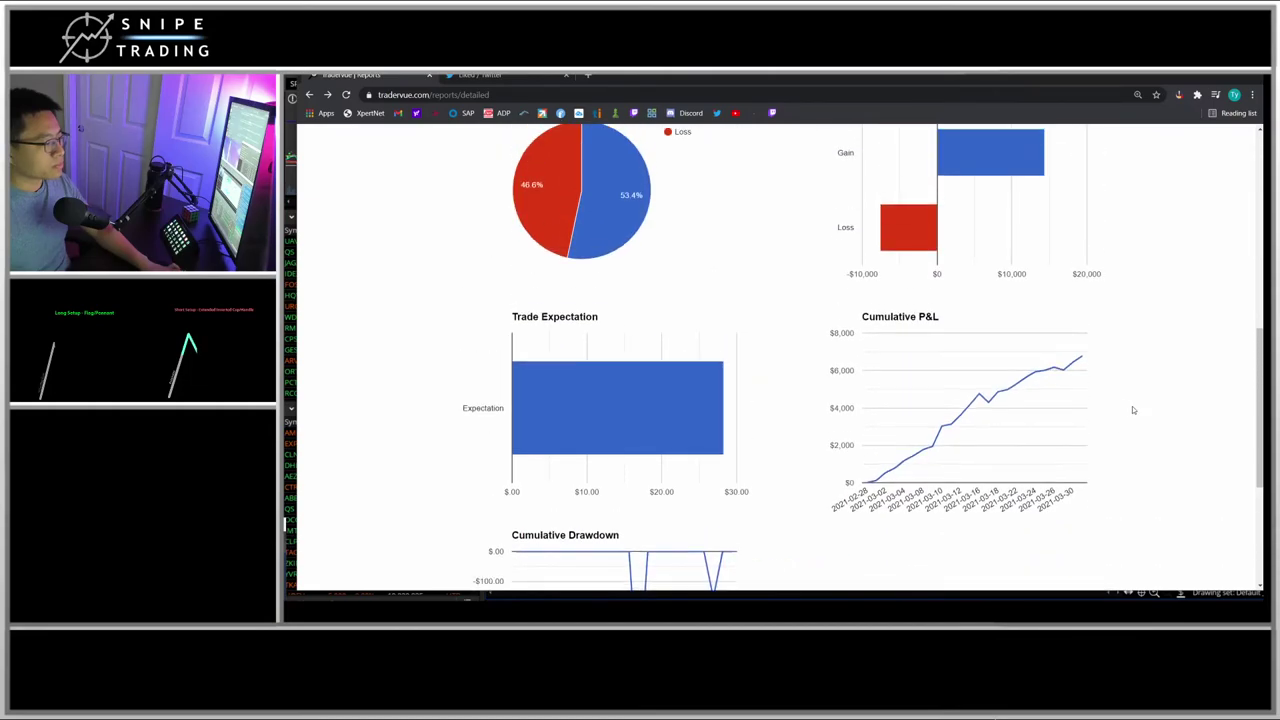